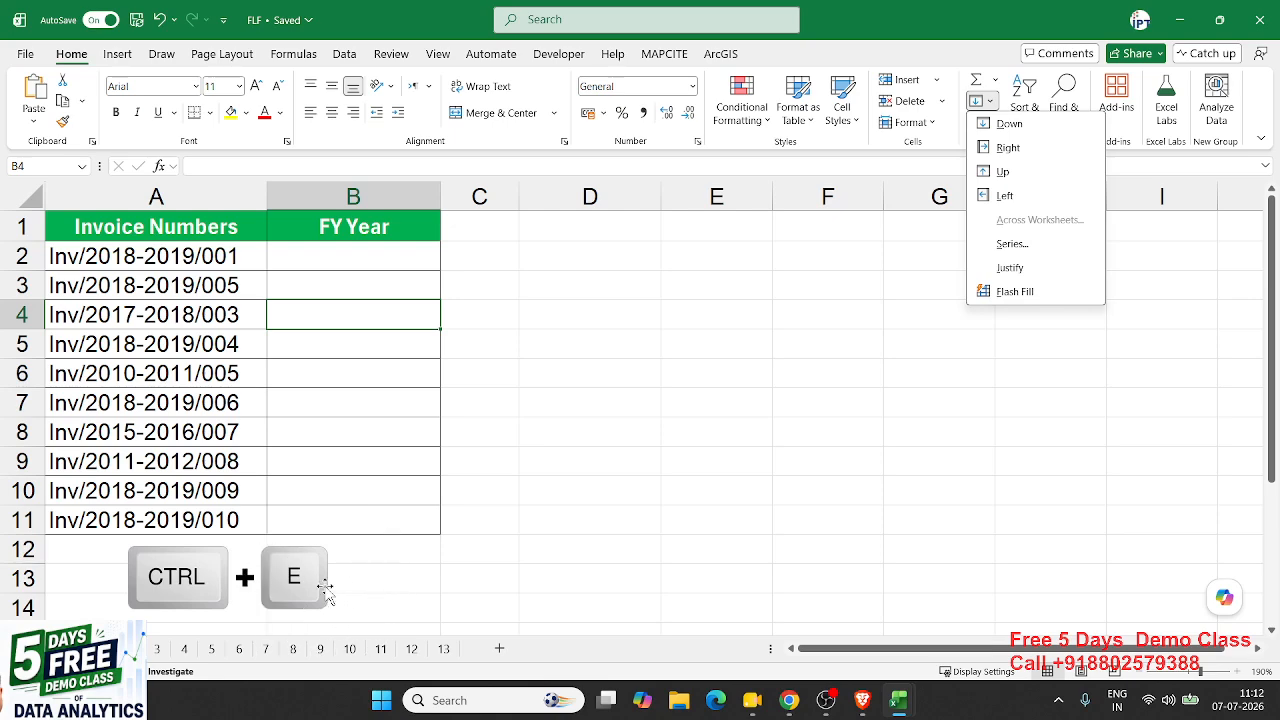
- Enter 2018-2019 in B2 as the FY Year example for the first invoice
{"action": "left_click", "coordinate": [514, 464]}
{"action": "left_click_drag", "start_coordinate": [110, 257], "coordinate": [100, 515]}
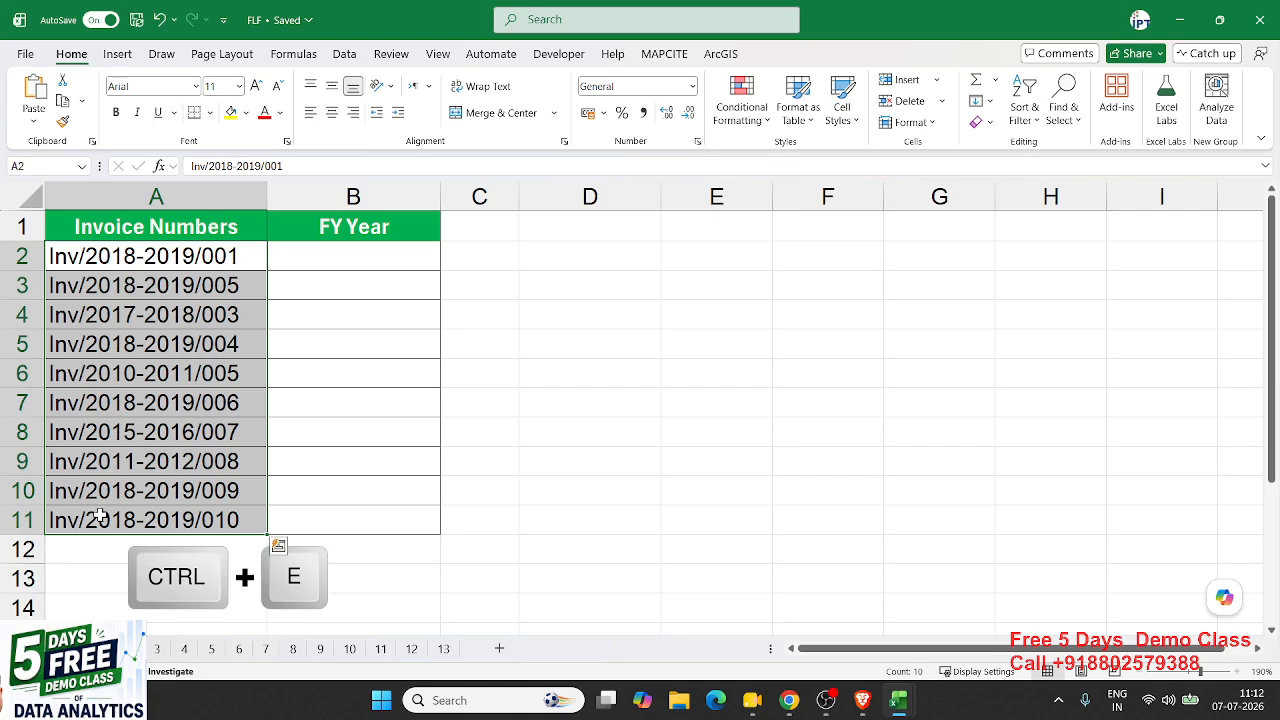
{"action": "left_click", "coordinate": [162, 272]}
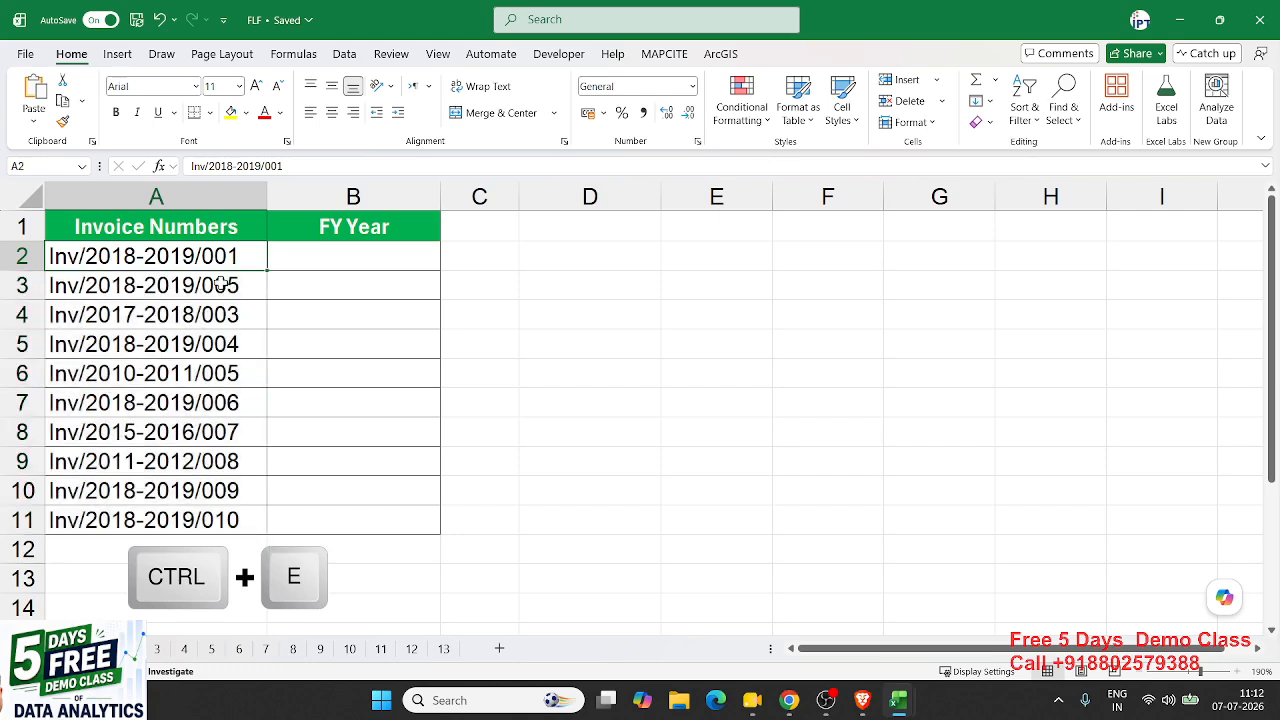
{"action": "left_click", "coordinate": [313, 257]}
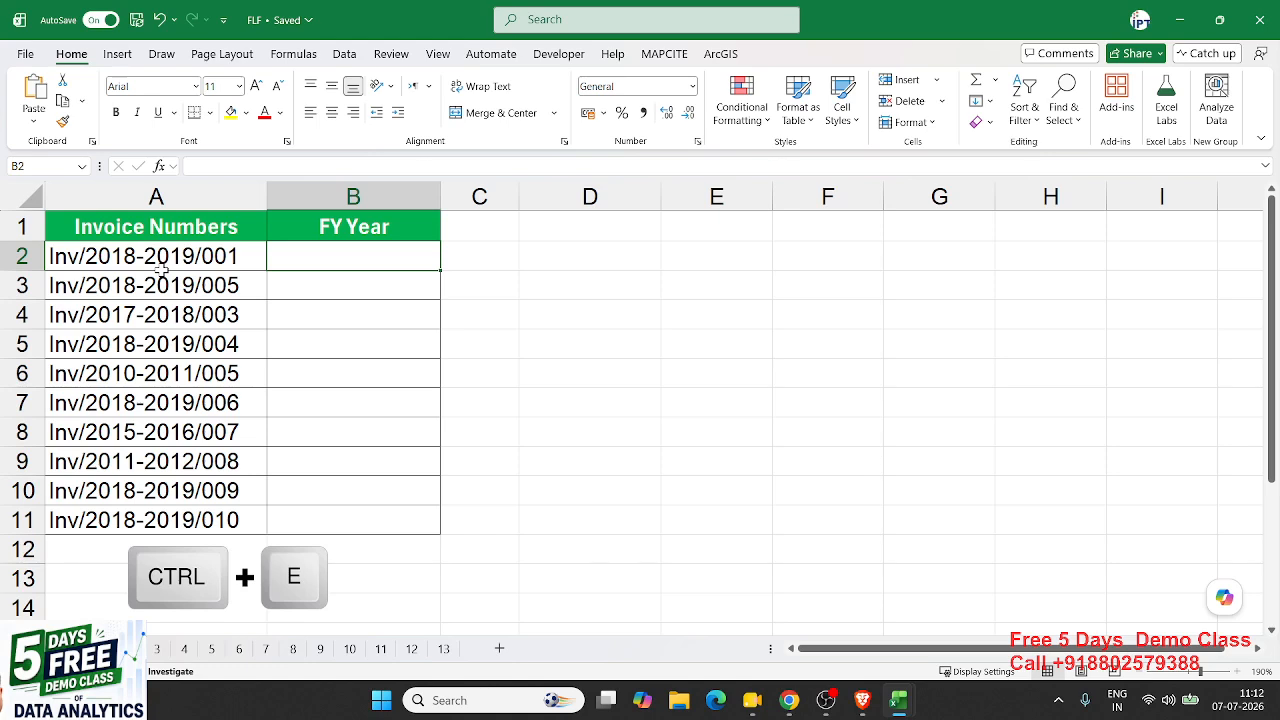
{"action": "type", "text": "2018+-"}
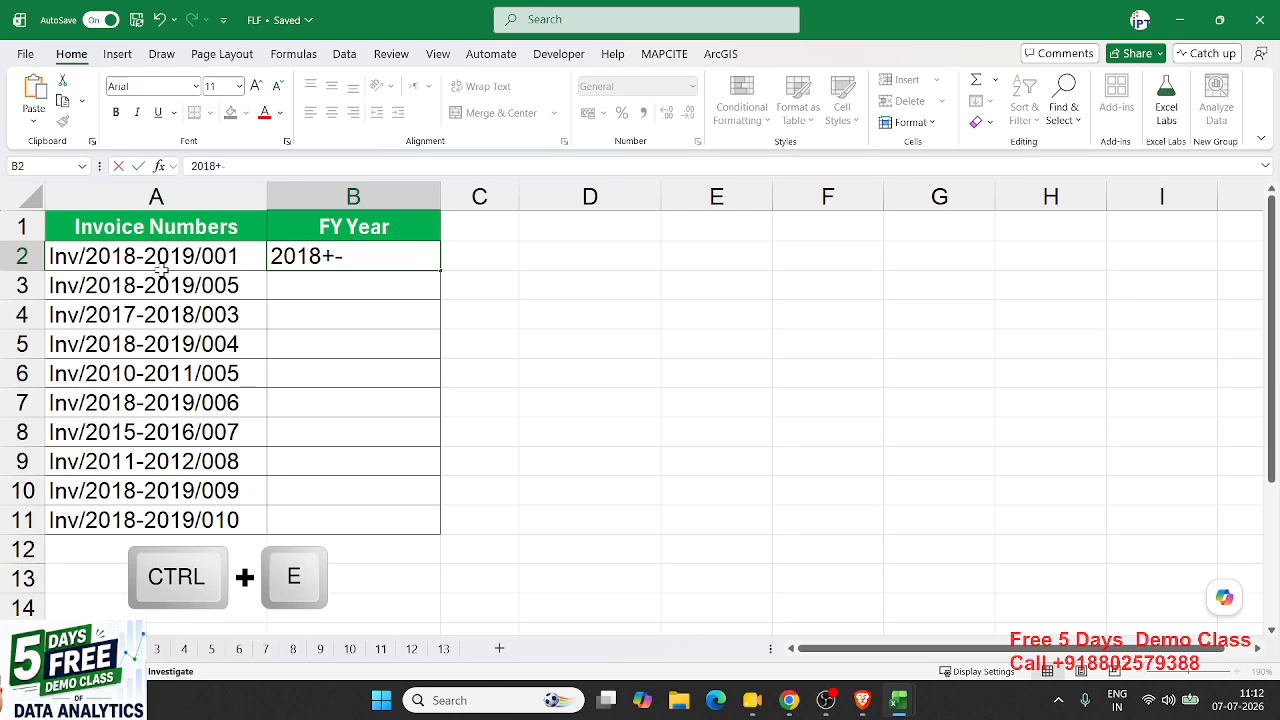
{"action": "key", "text": "BackSpace"}
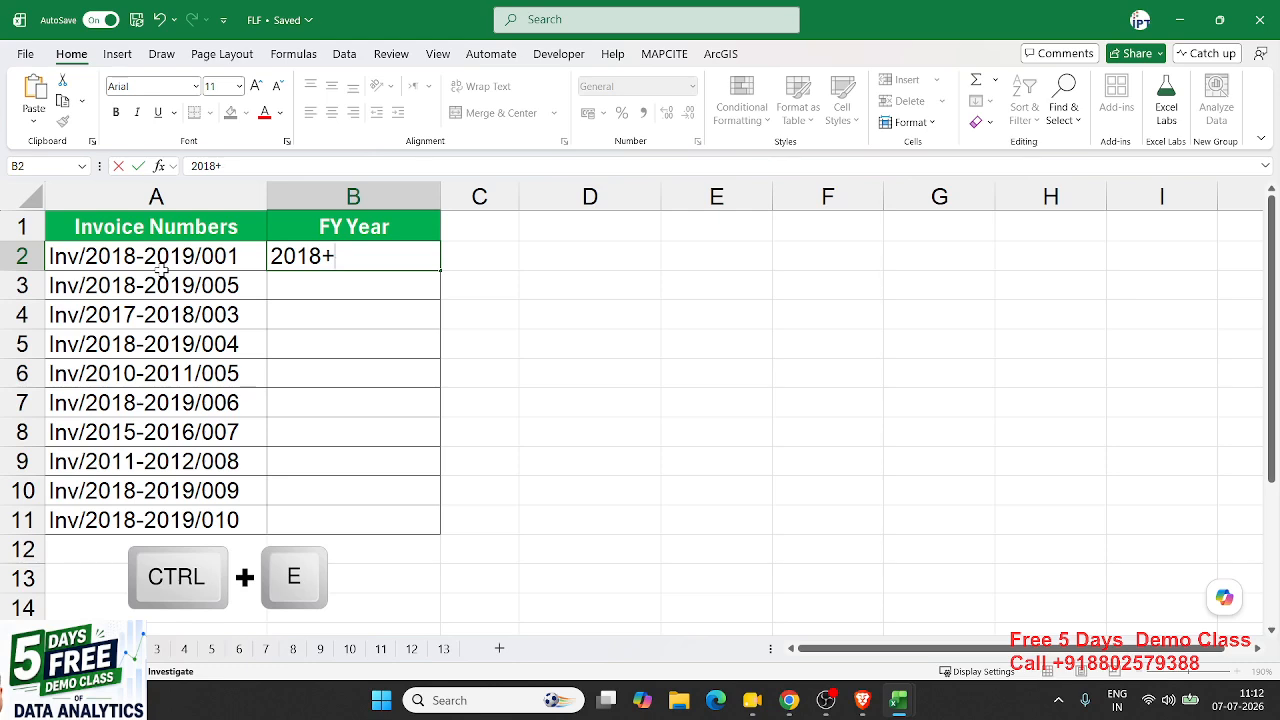
{"action": "type", "text": "2019"}
{"action": "key", "text": "Return"}
- Flash Fill the remaining FY years into B3:B11 from the 2018-2019 example
{"action": "key", "text": "Up"}
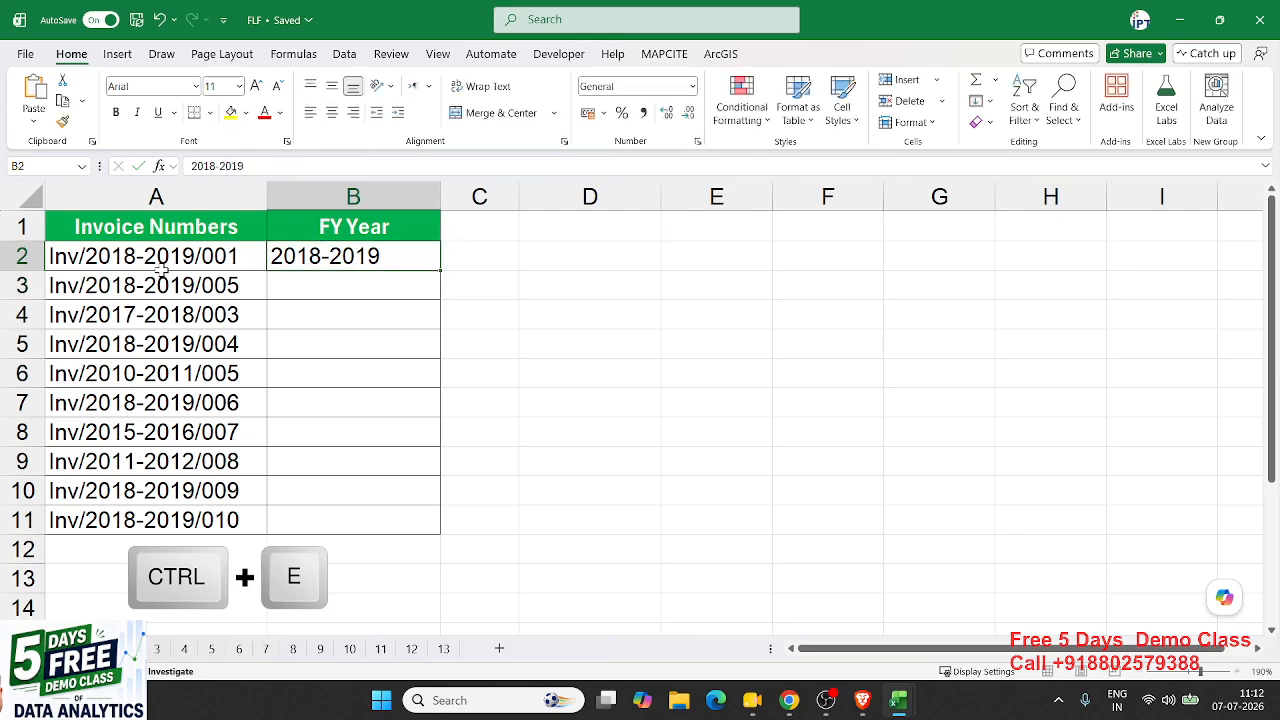
{"action": "left_click", "coordinate": [1030, 120]}
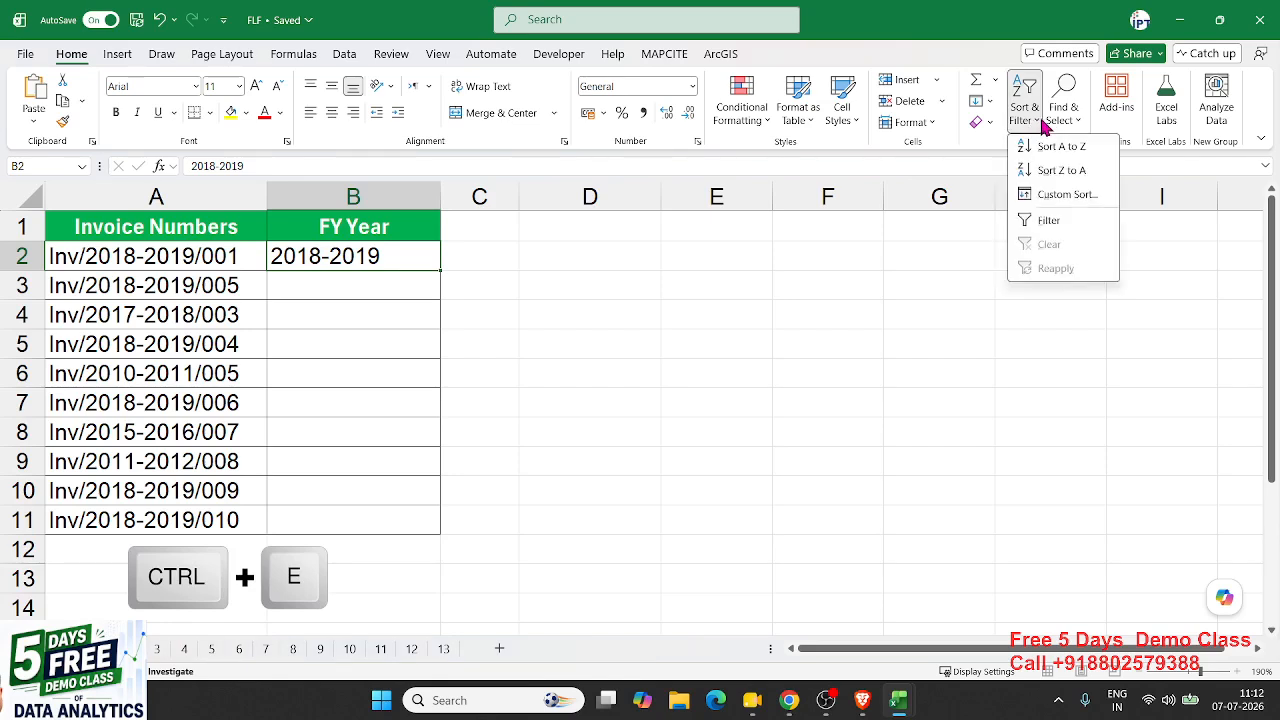
{"action": "left_click", "coordinate": [988, 102]}
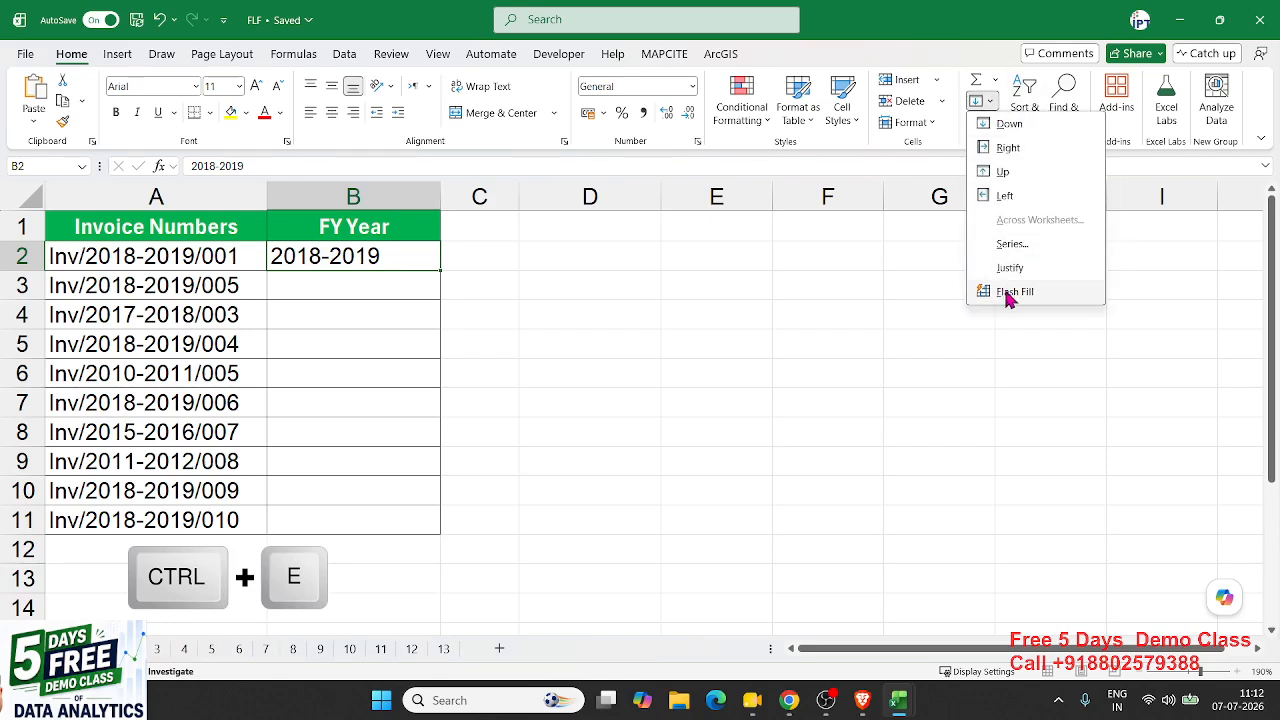
{"action": "key", "text": "ctrl"}
{"action": "left_click", "coordinate": [1008, 294]}
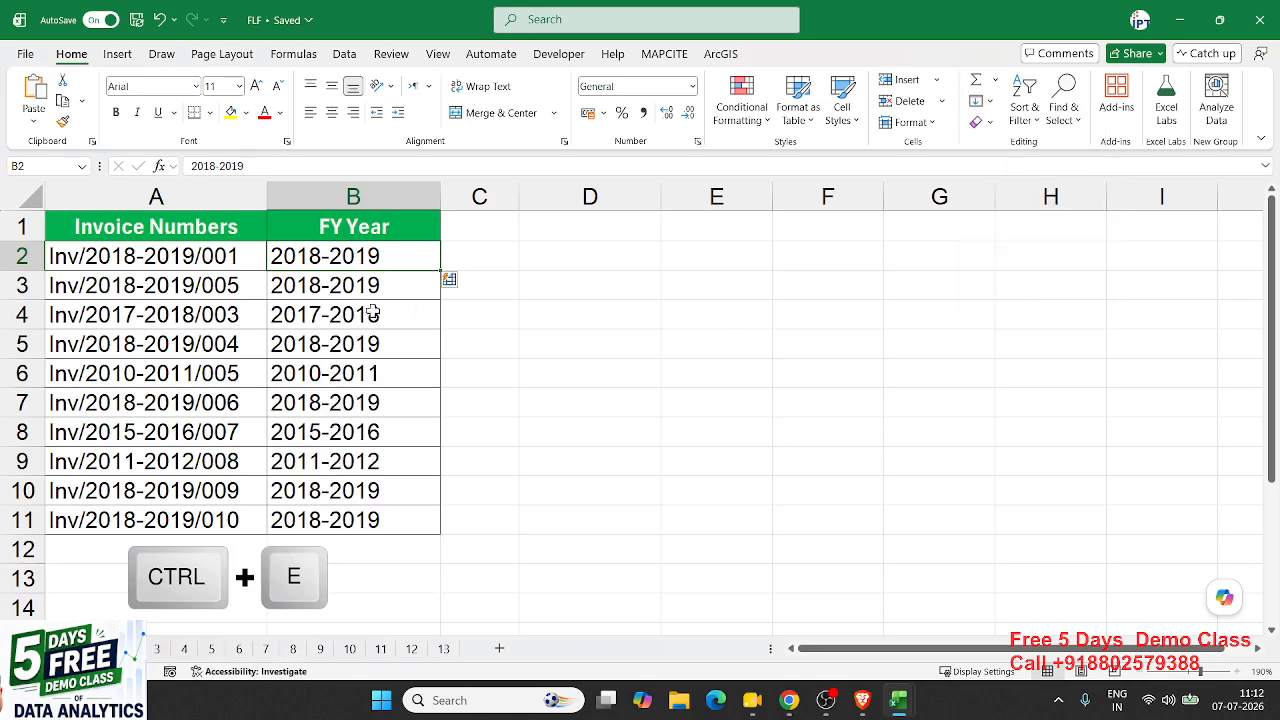
- Clear the filled FY years from B2:B11
{"action": "left_click", "coordinate": [152, 282]}
{"action": "left_click", "coordinate": [146, 312]}
{"action": "left_click", "coordinate": [140, 338]}
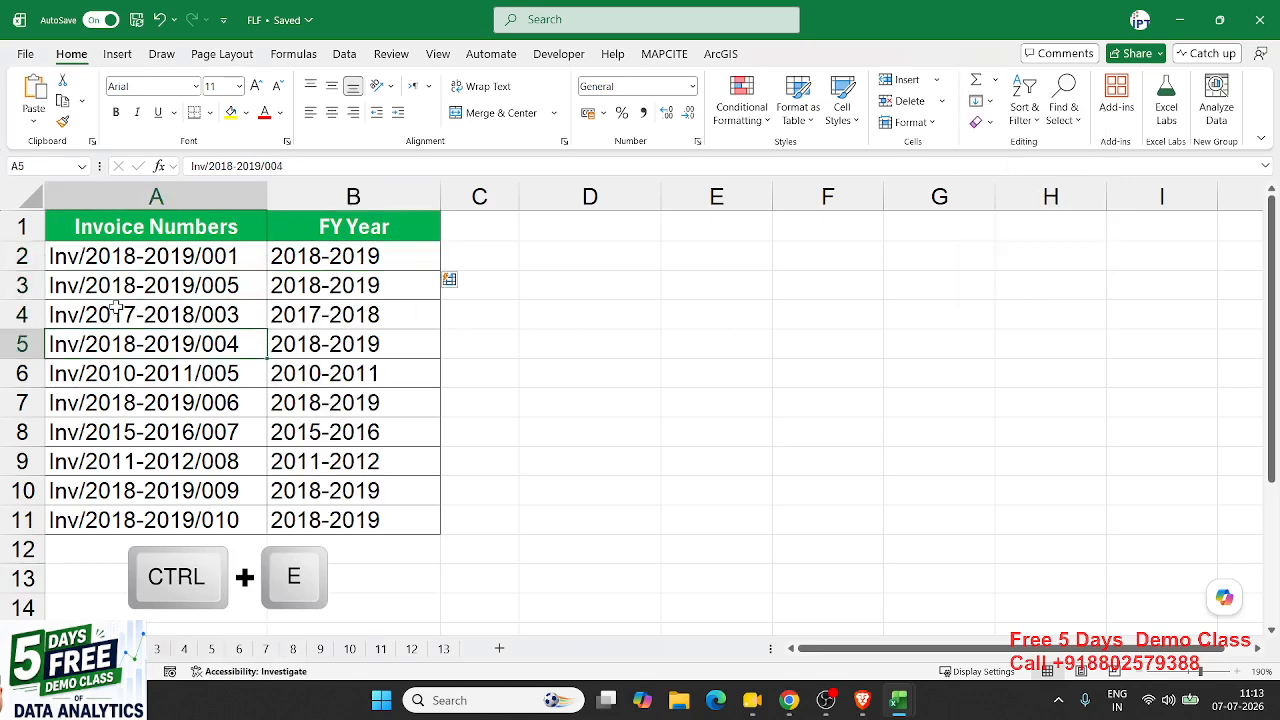
{"action": "left_click_drag", "start_coordinate": [116, 308], "coordinate": [121, 380]}
{"action": "left_click", "coordinate": [122, 426]}
{"action": "left_click", "coordinate": [353, 492]}
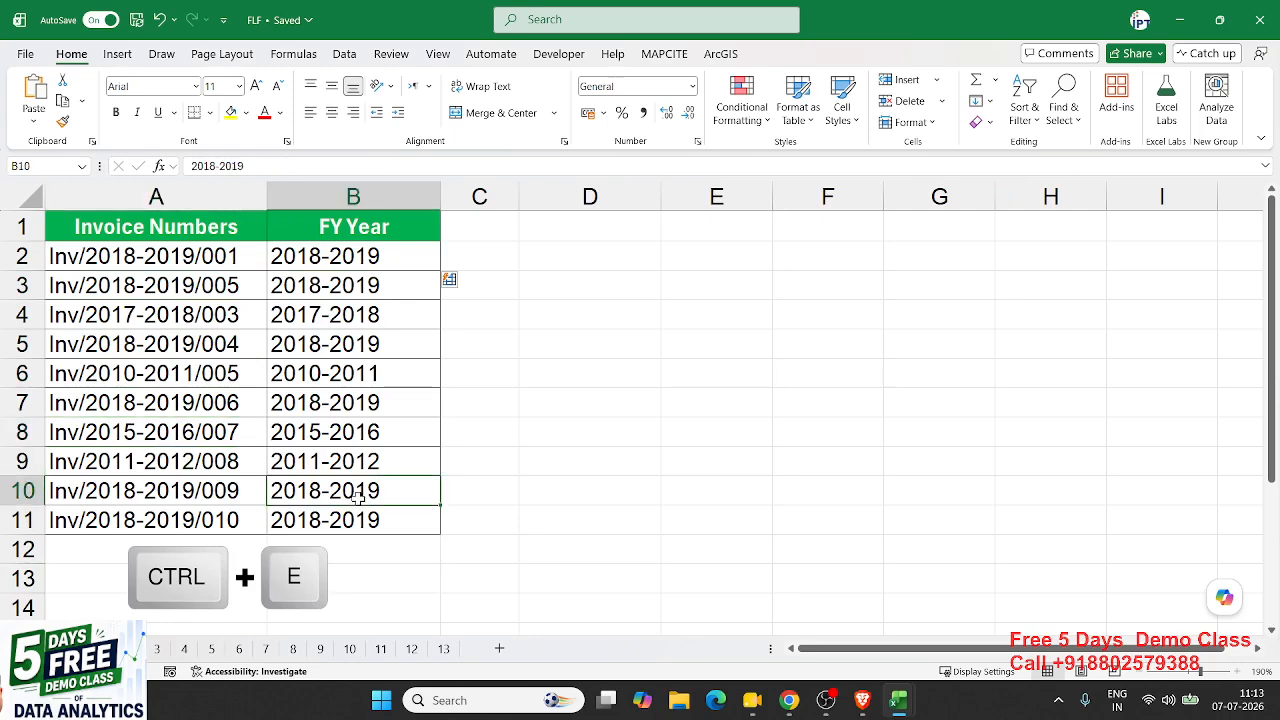
{"action": "left_click_drag", "start_coordinate": [340, 261], "coordinate": [336, 521]}
{"action": "key", "text": "Delete"}
- Re-enter 2018-2019 in B2 as the FY Year example
{"action": "key", "text": "shift+BackSpace"}
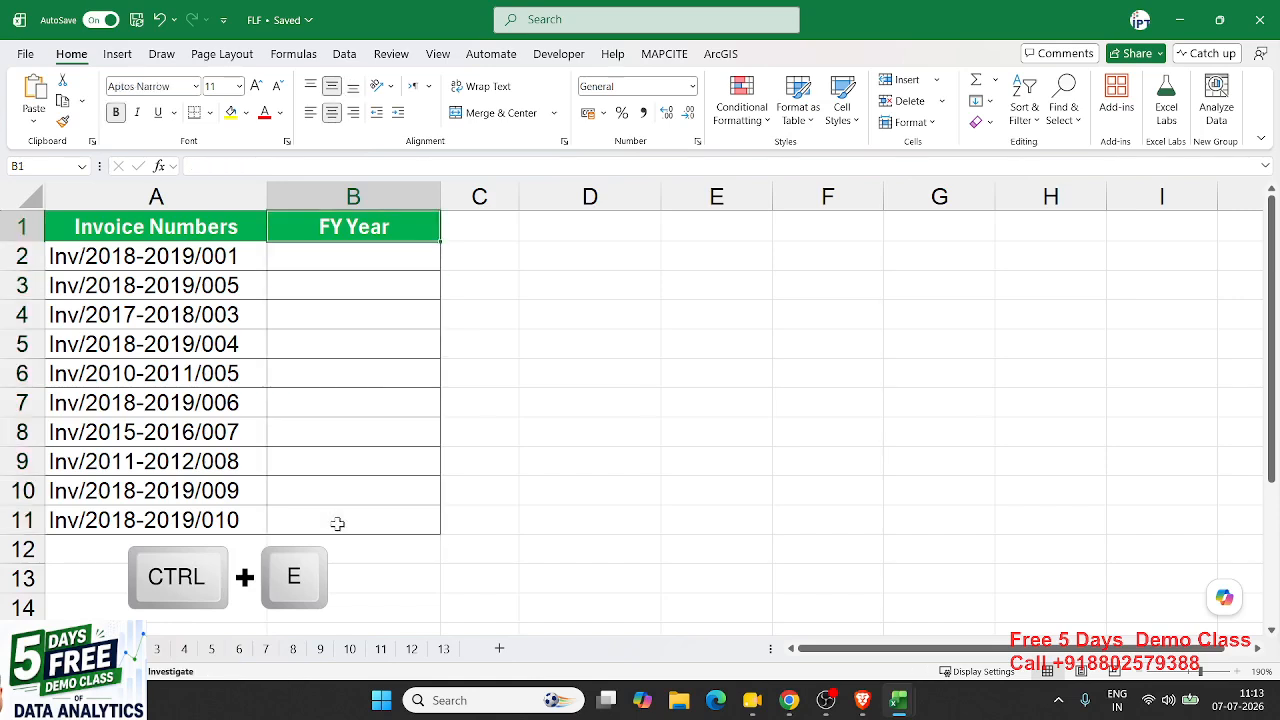
{"action": "type", "text": "201"}
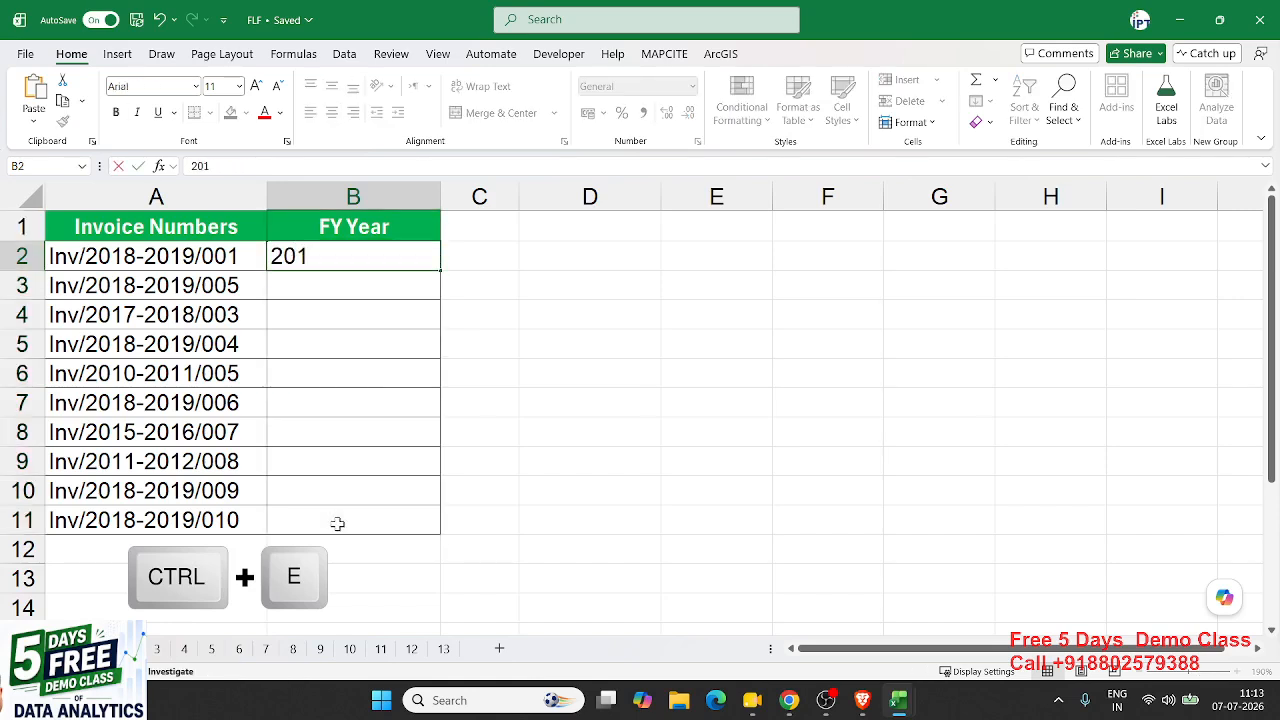
{"action": "type", "text": "/"}
{"action": "key", "text": "BackSpace"}
{"action": "type", "text": "8"}
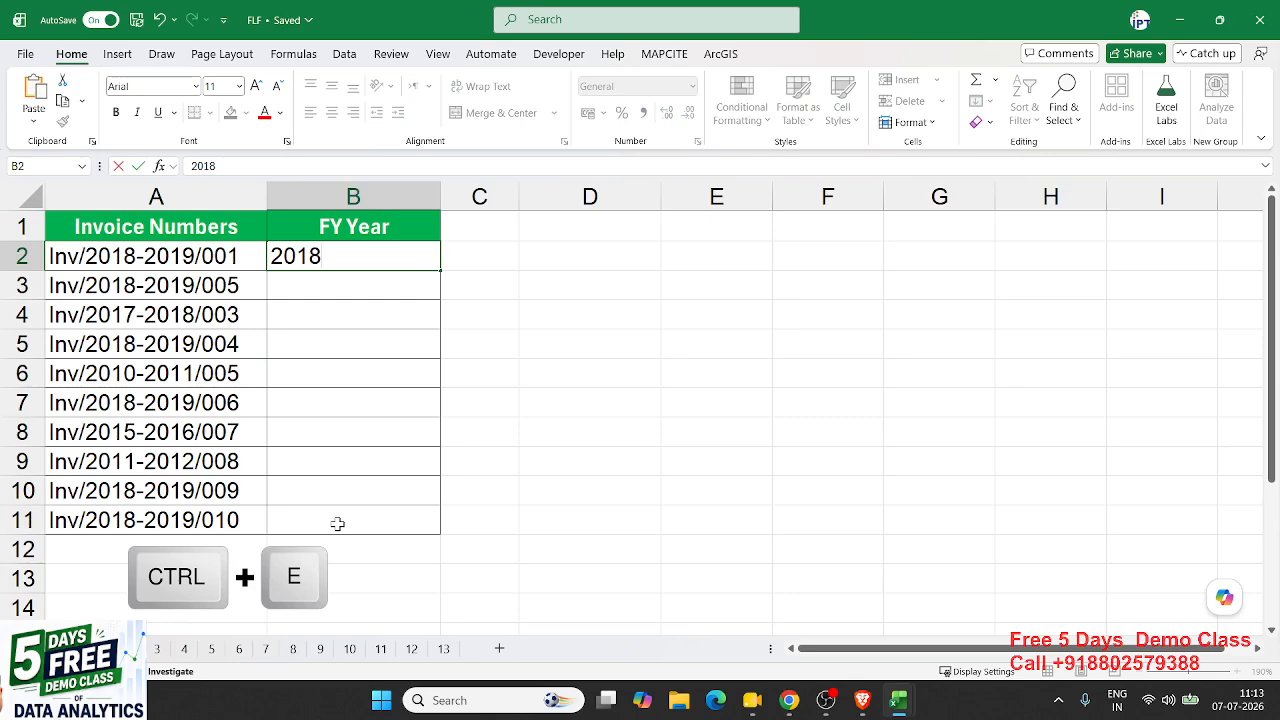
{"action": "type", "text": "-2019"}
{"action": "key", "text": "Return"}
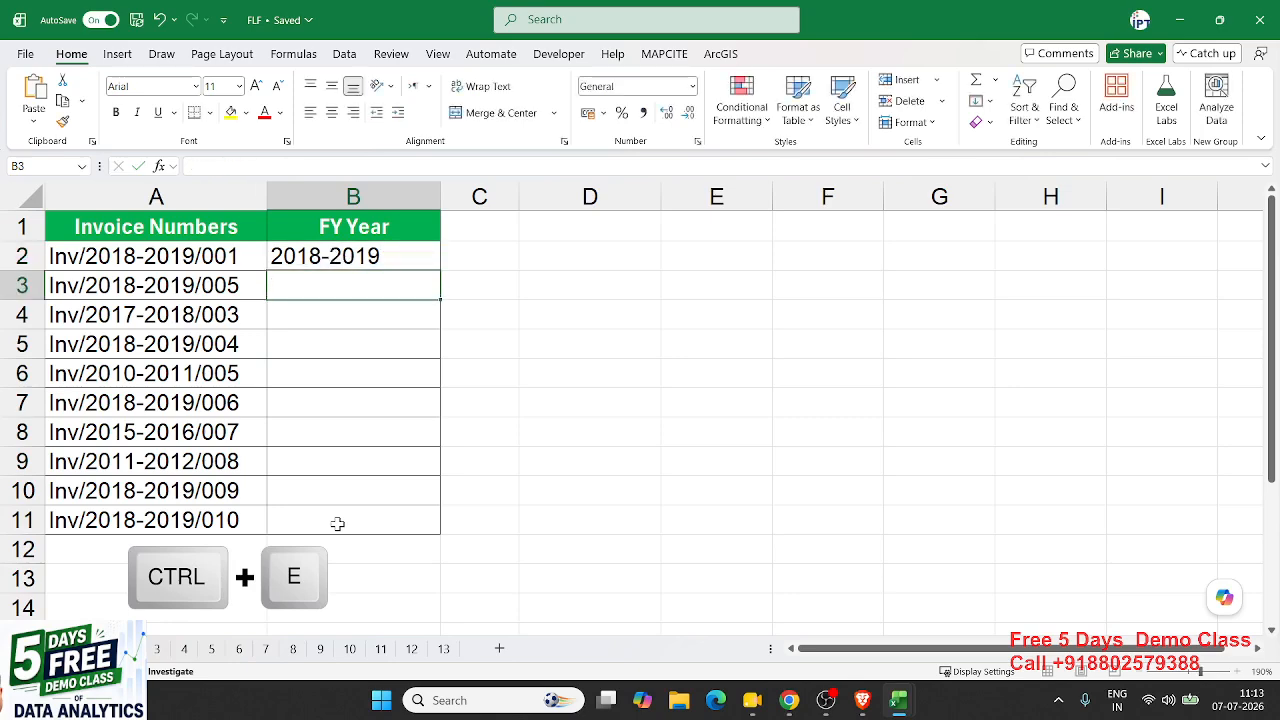
{"action": "key", "text": "Up"}
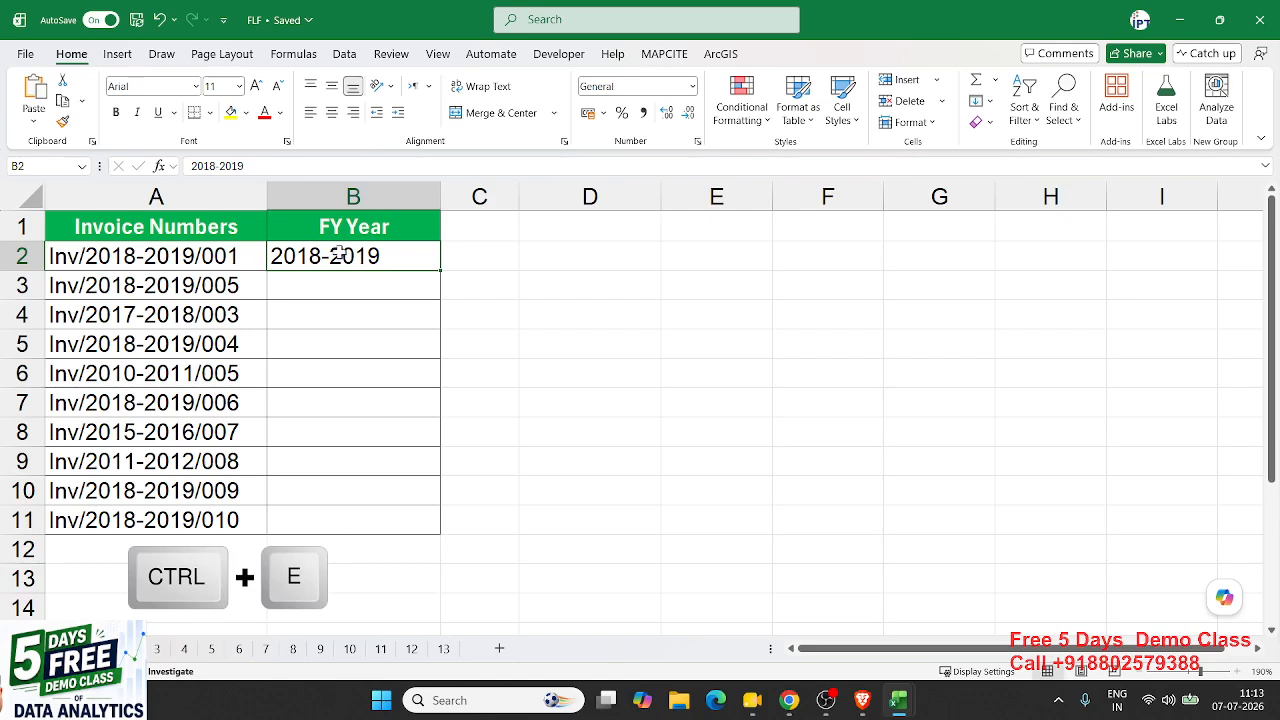
- Flash Fill the FY years for B3:B11 with Ctrl+E
{"action": "left_click", "coordinate": [337, 256]}
{"action": "left_click", "coordinate": [157, 252]}
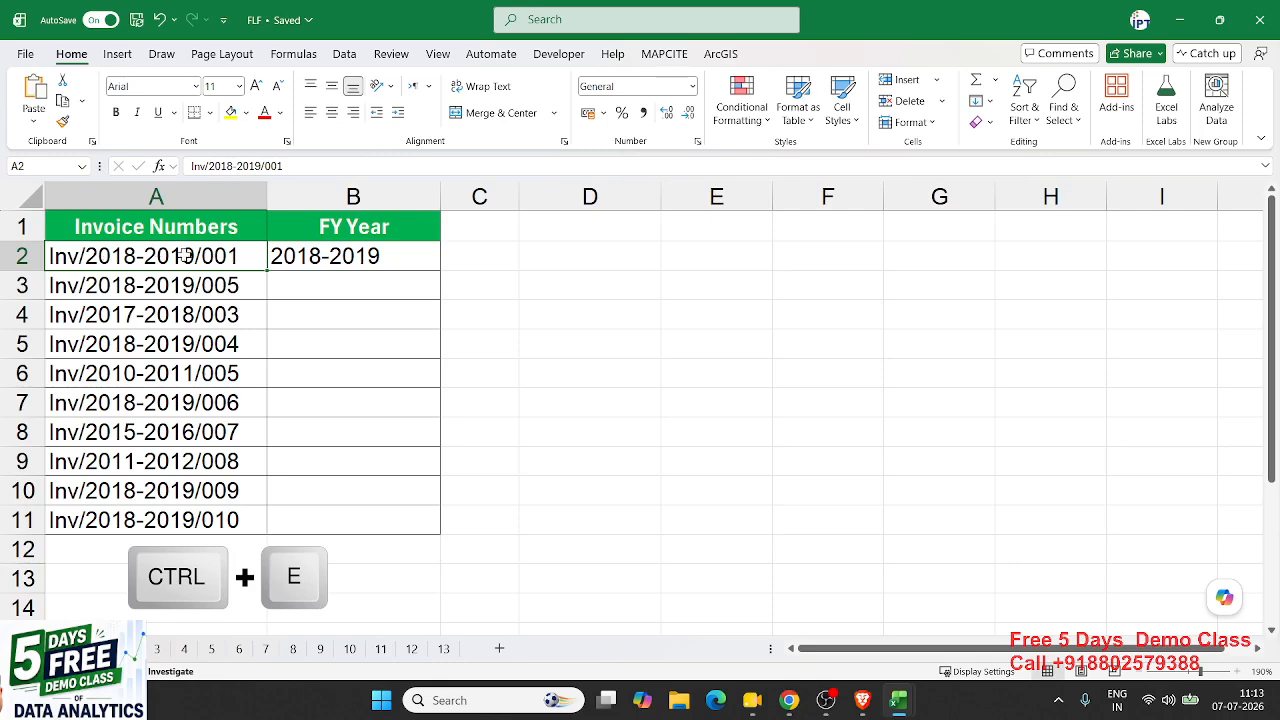
{"action": "left_click", "coordinate": [348, 257]}
{"action": "left_click", "coordinate": [240, 257]}
{"action": "left_click", "coordinate": [307, 285]}
{"action": "left_click_drag", "start_coordinate": [307, 285], "coordinate": [320, 511]}
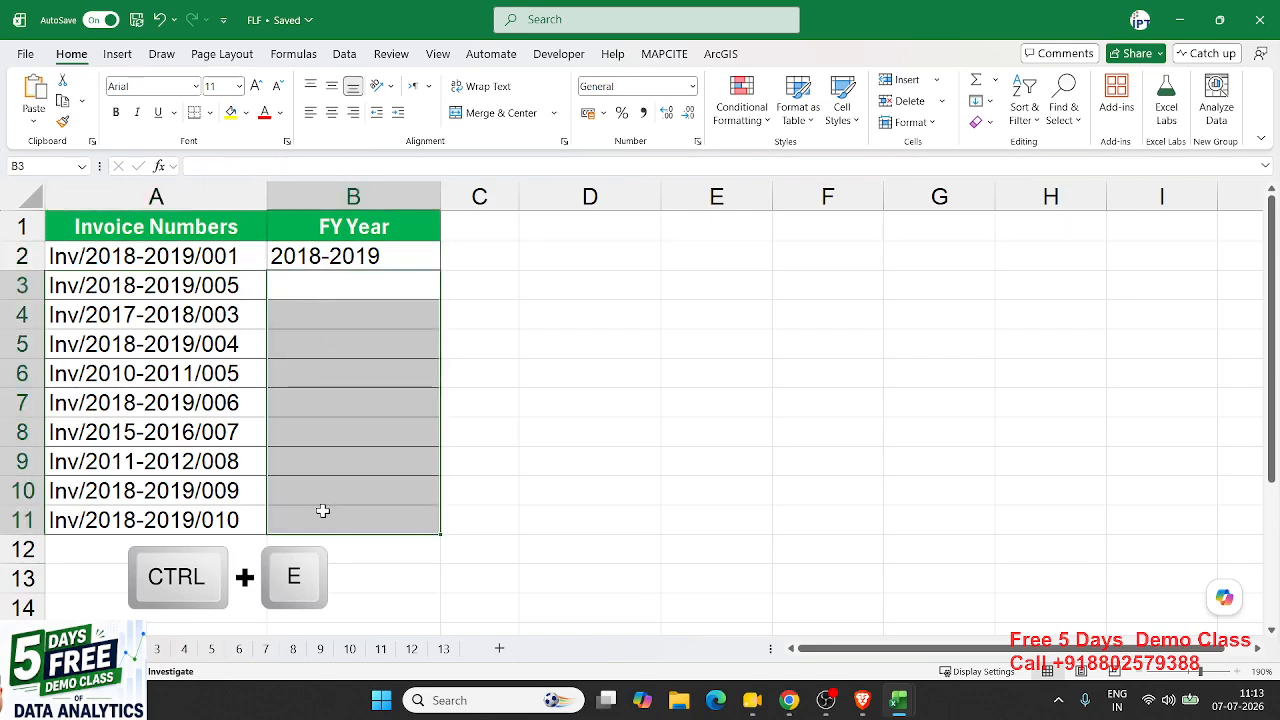
{"action": "left_click", "coordinate": [338, 252]}
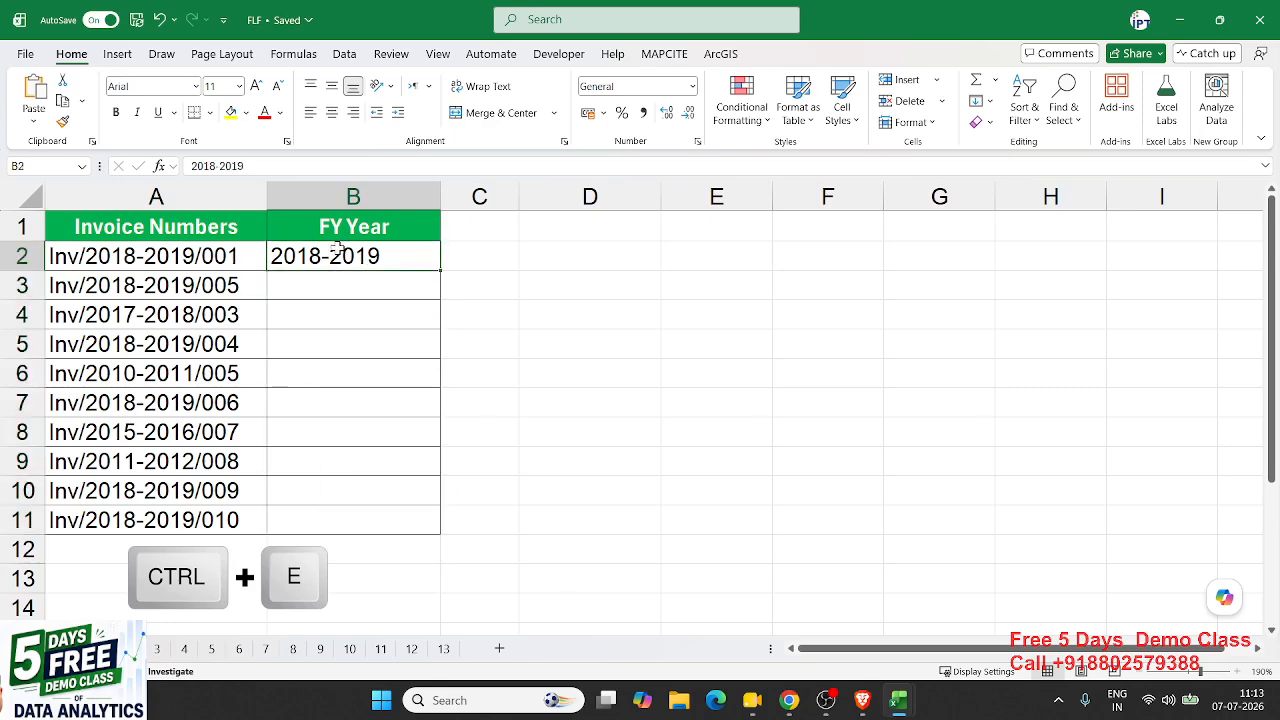
{"action": "key", "text": "ctrl+e"}
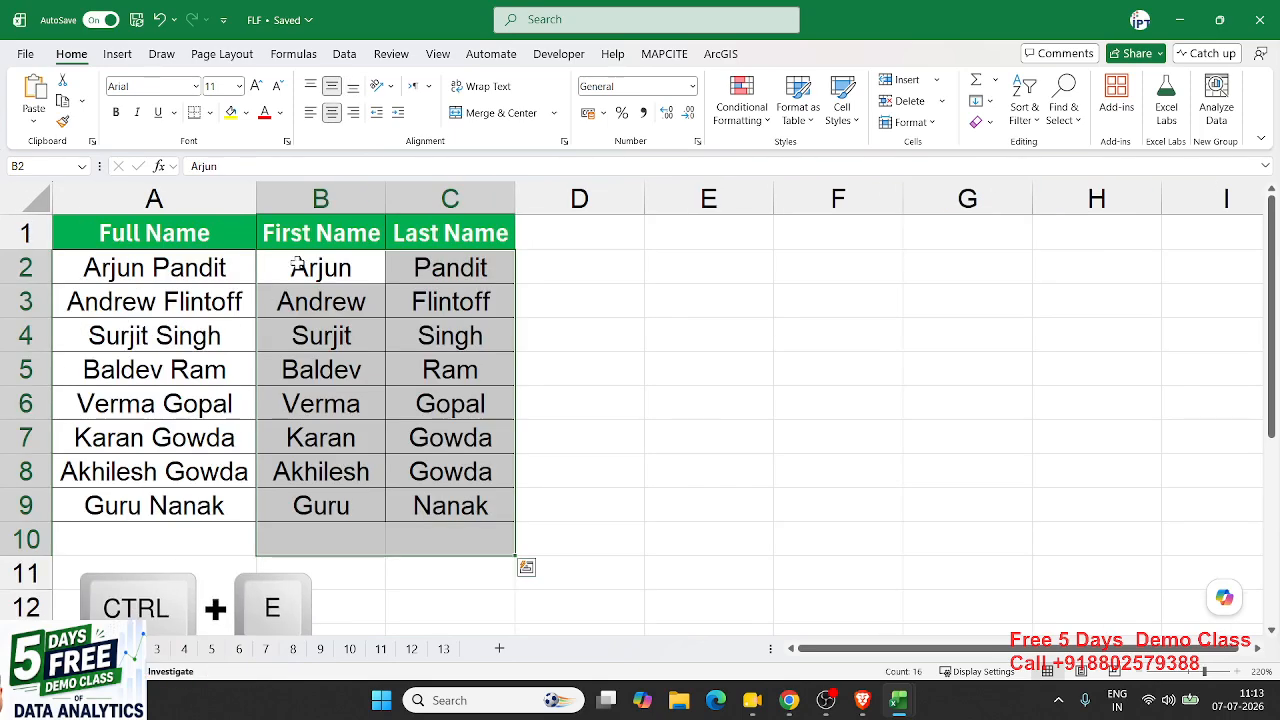
- Clear the existing first and last names in B2:C9
{"action": "key", "text": "Delete"}
{"action": "left_click", "coordinate": [212, 275]}
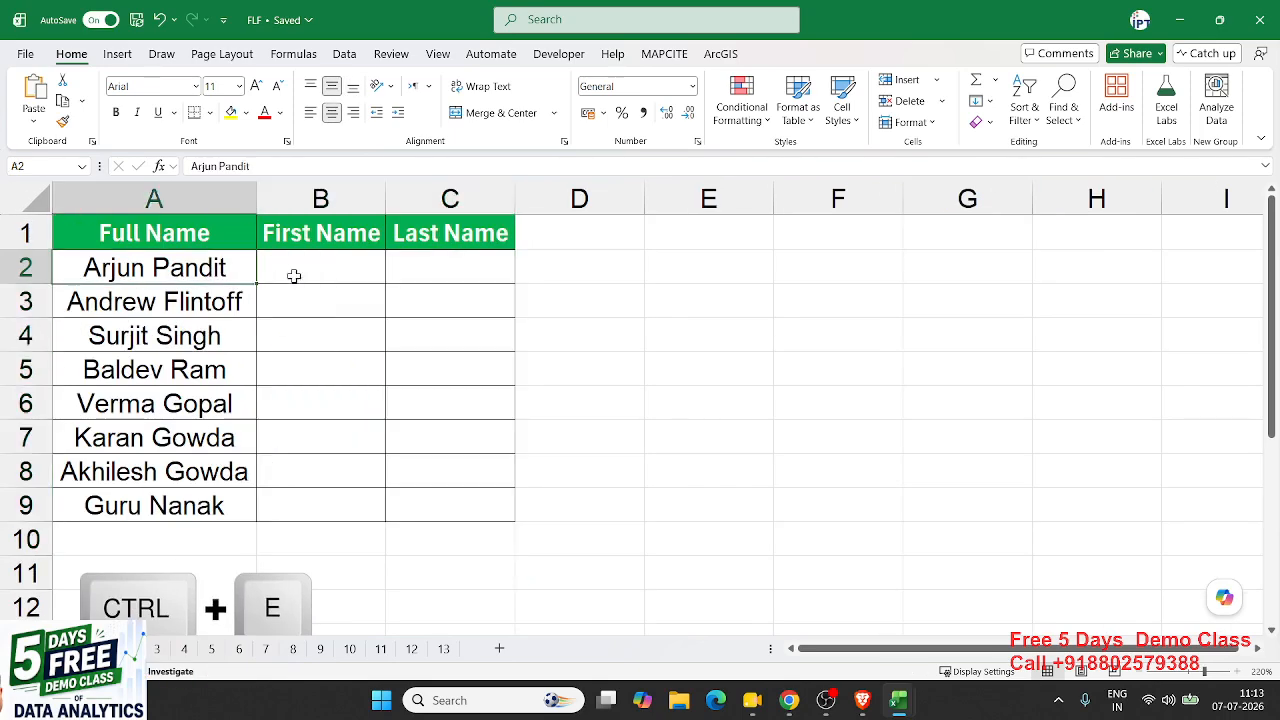
{"action": "left_click", "coordinate": [295, 270]}
{"action": "left_click", "coordinate": [424, 262]}
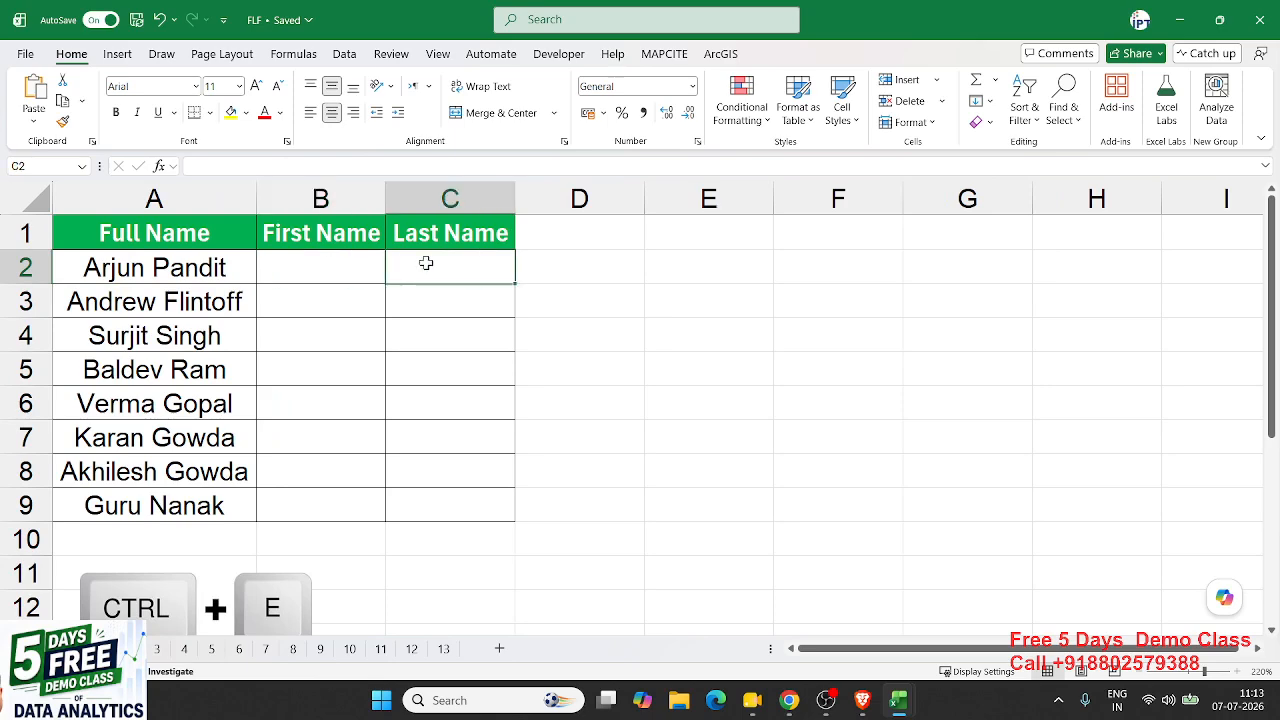
{"action": "left_click", "coordinate": [308, 262]}
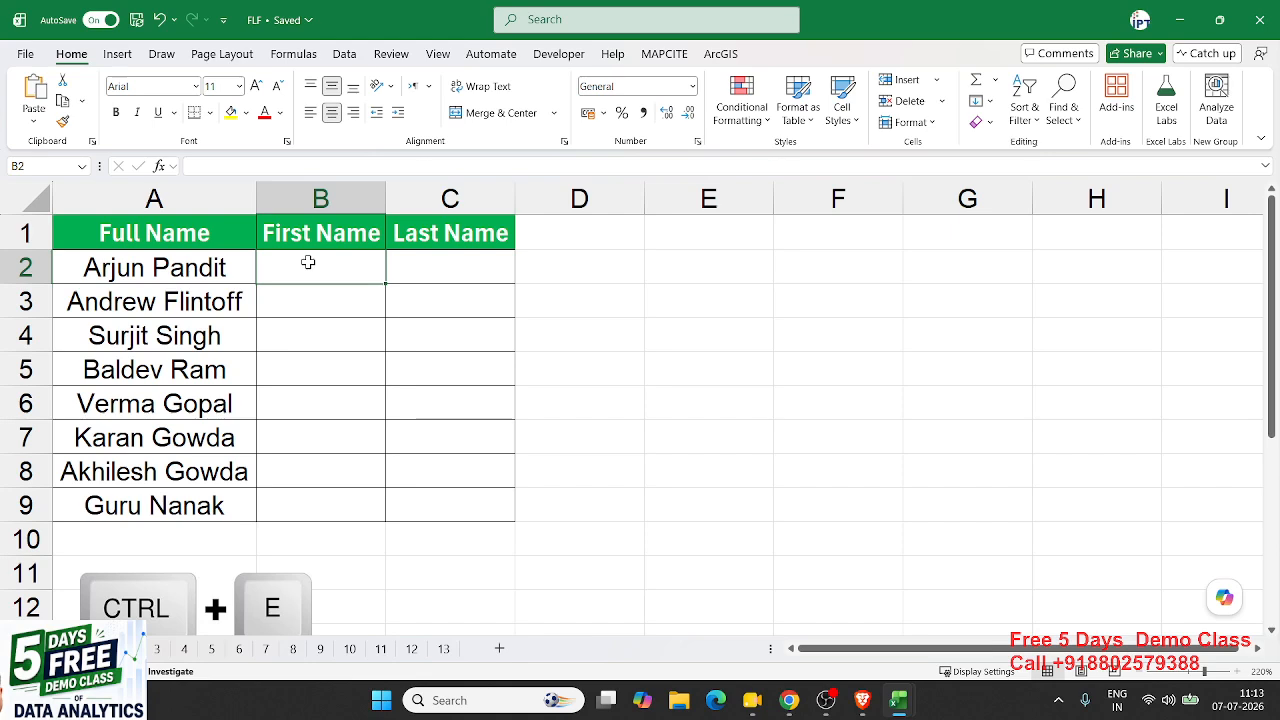
- Type Arjun in B2 and Flash Fill the remaining first names
{"action": "type", "text": "AE"}
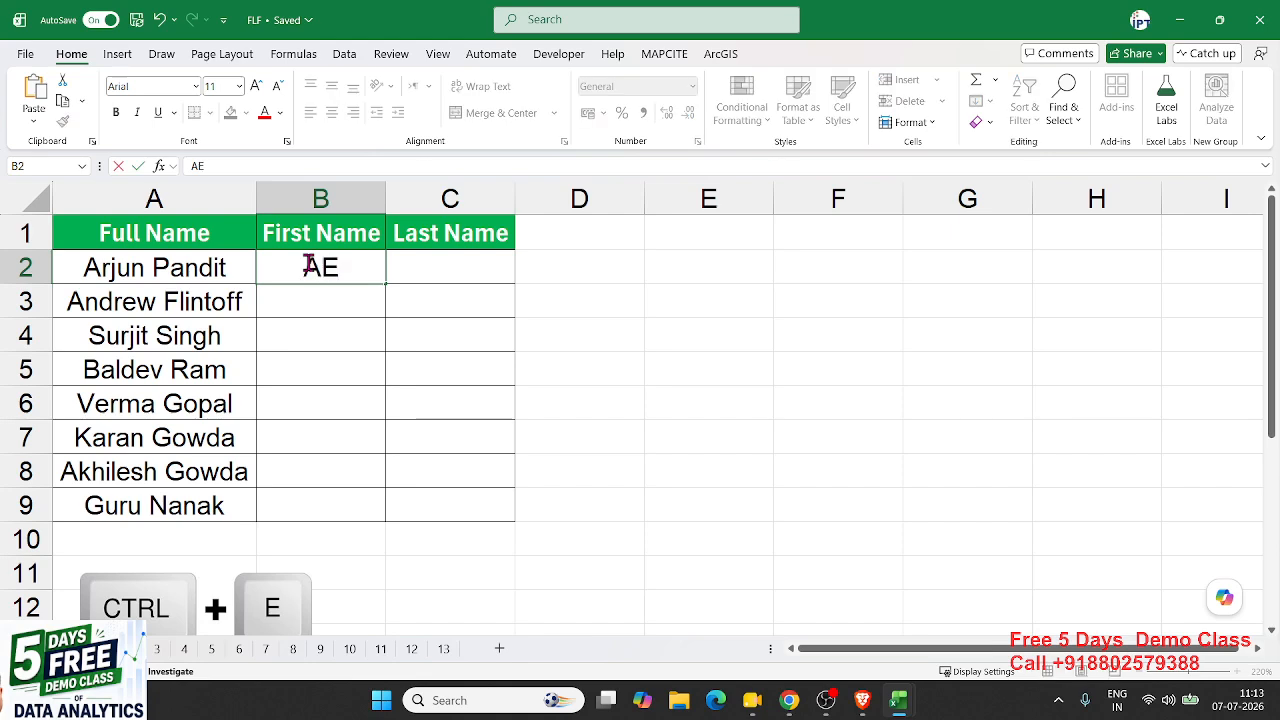
{"action": "key", "text": "BackSpace"}
{"action": "type", "text": "R"}
{"action": "key", "text": "BackSpace"}
{"action": "type", "text": "rjun"}
{"action": "key", "text": "ctrl+Return"}
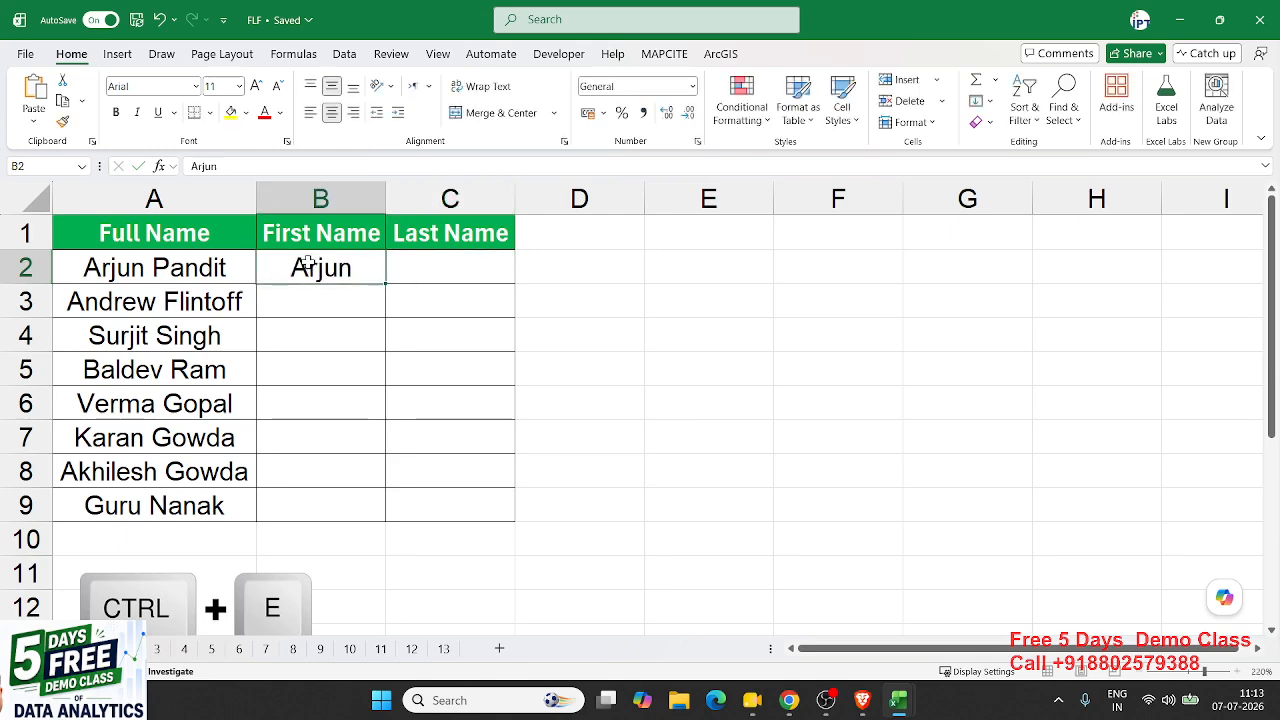
{"action": "left_click", "coordinate": [986, 101]}
{"action": "left_click", "coordinate": [1034, 296]}
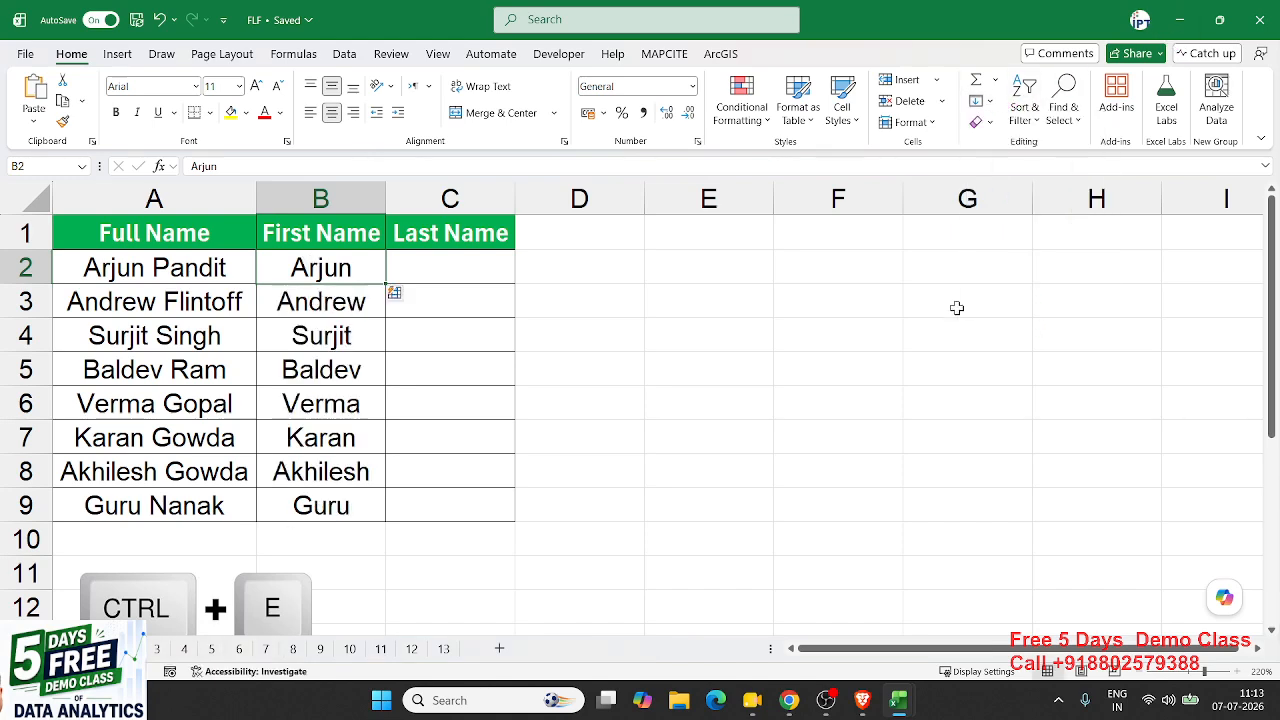
{"action": "left_click_drag", "start_coordinate": [347, 275], "coordinate": [330, 497]}
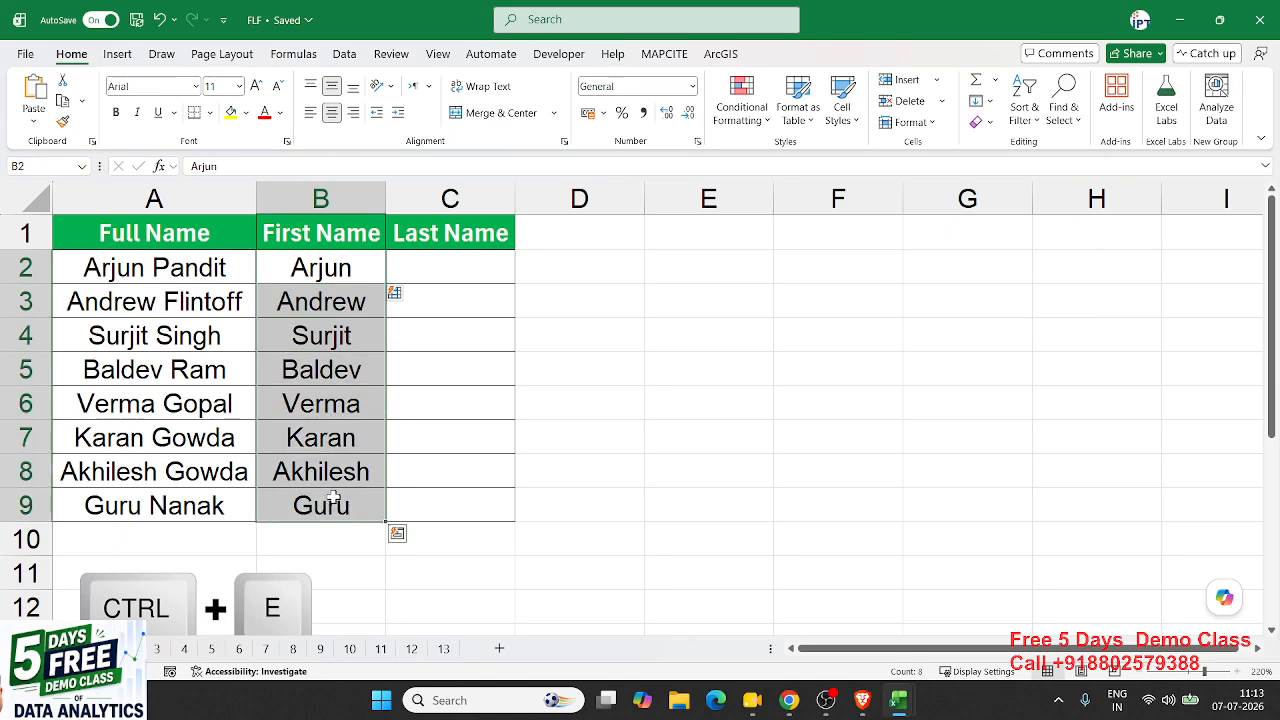
- Type Pandit in C2 and Flash Fill the last names down to Nanak
{"action": "left_click", "coordinate": [469, 275]}
{"action": "type", "text": "Pa"}
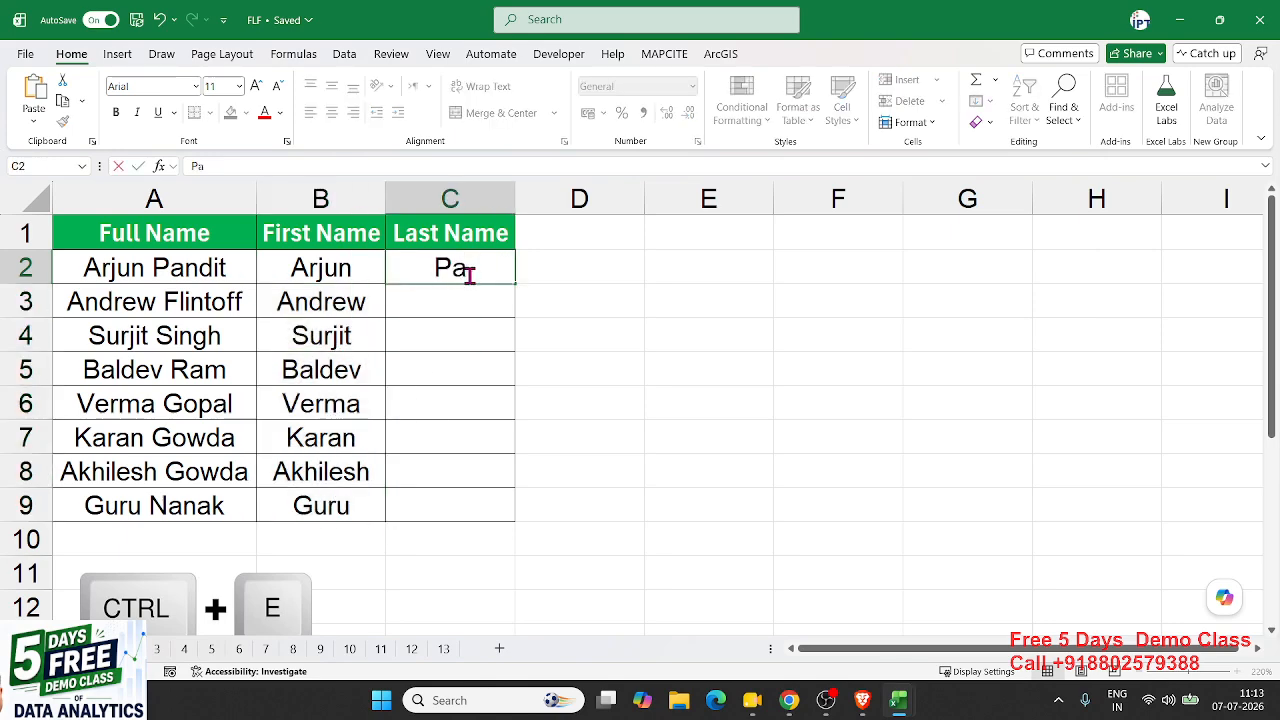
{"action": "type", "text": "ndit"}
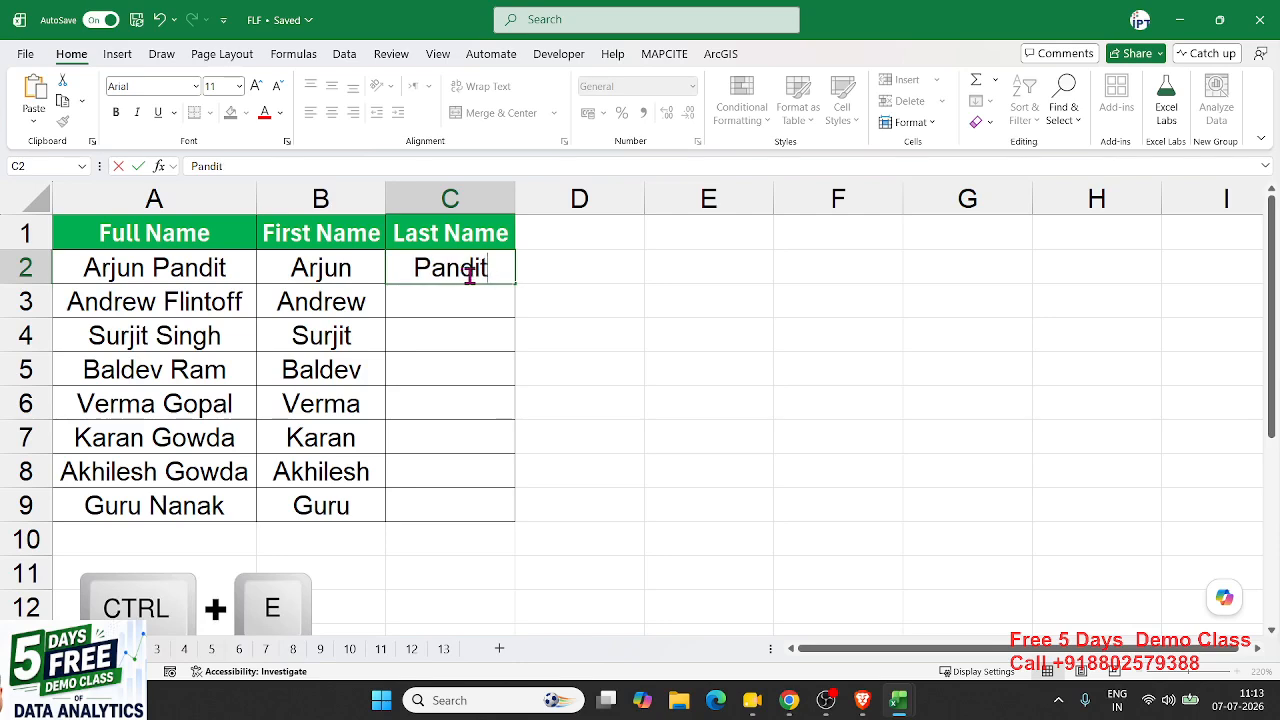
{"action": "key", "text": "Return"}
{"action": "left_click", "coordinate": [469, 275]}
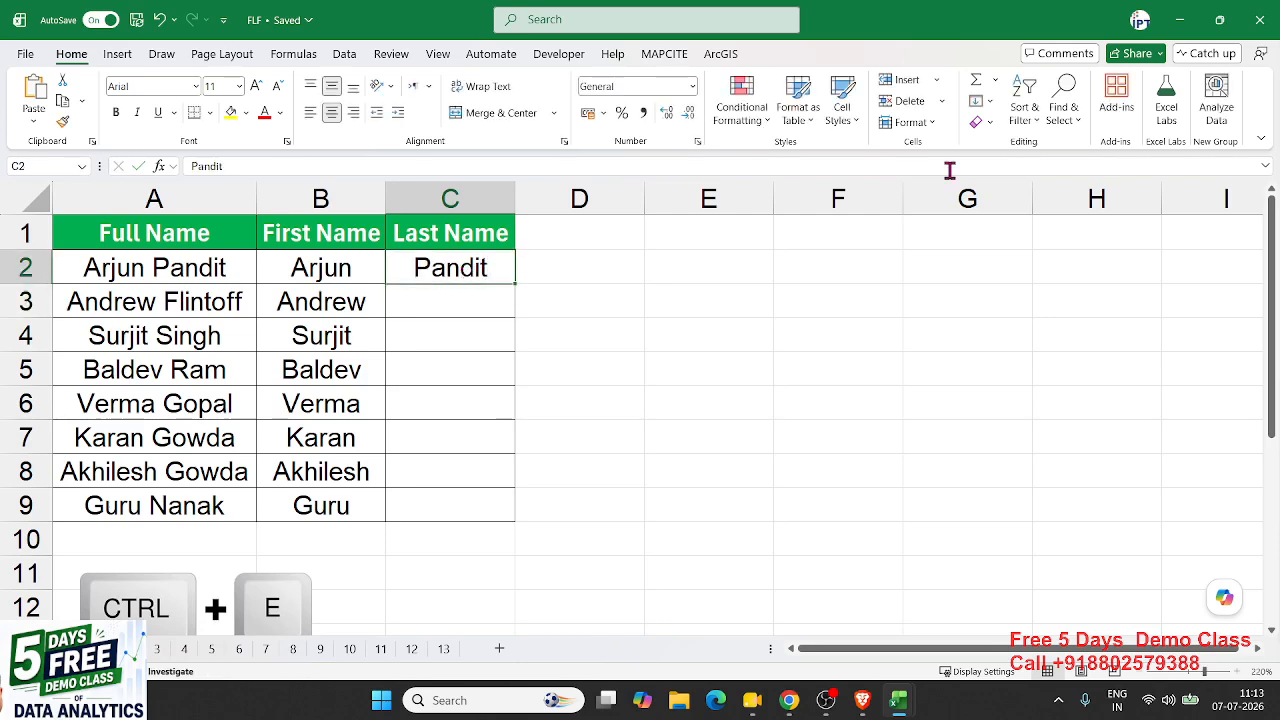
{"action": "left_click", "coordinate": [978, 101]}
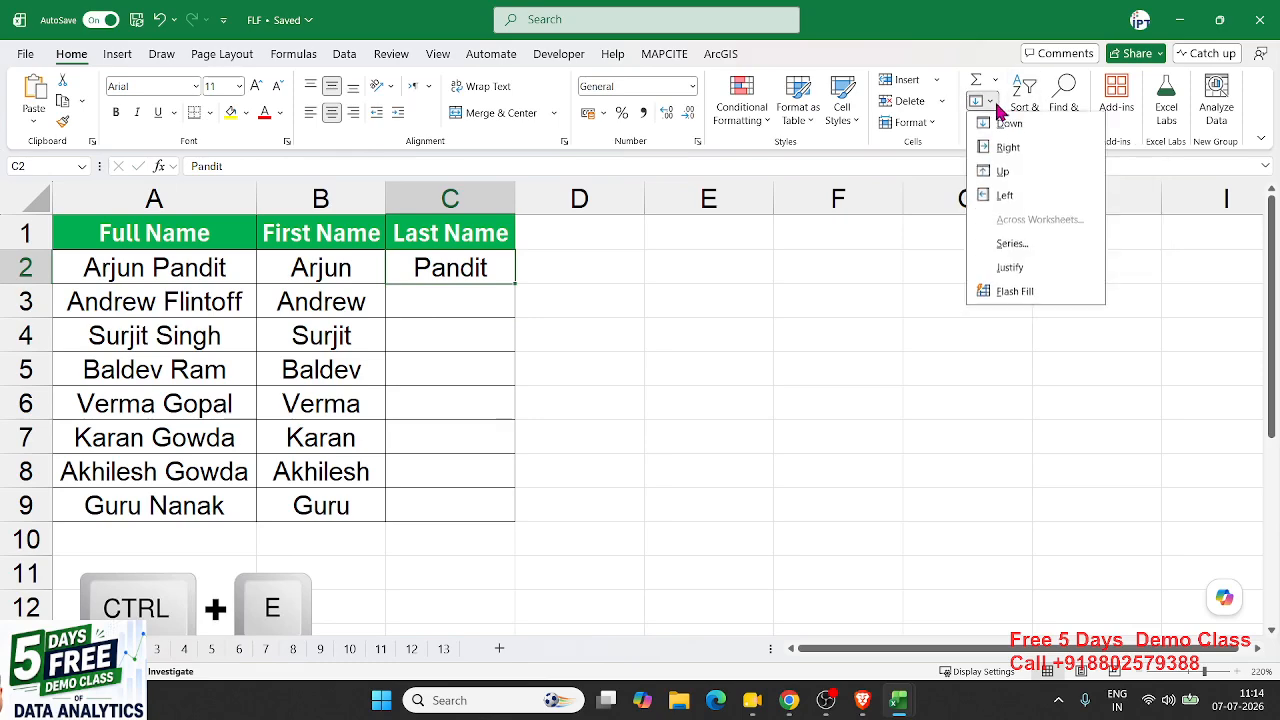
{"action": "left_click", "coordinate": [980, 103]}
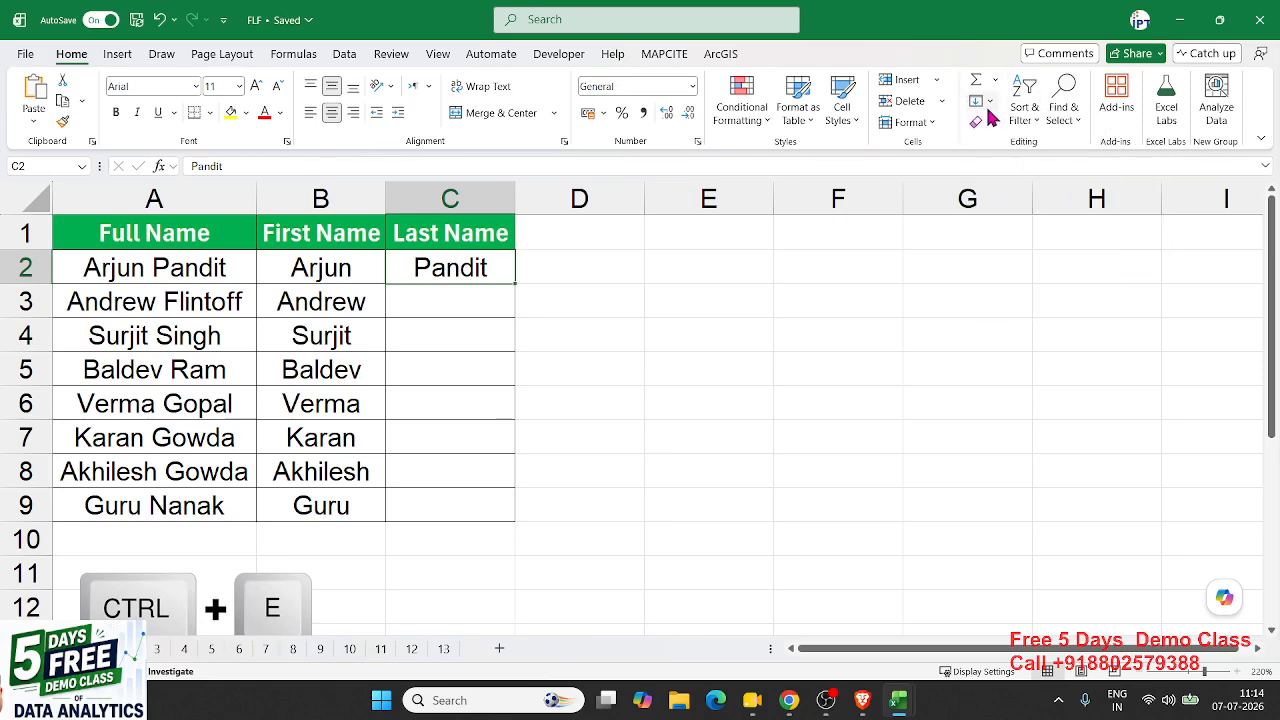
{"action": "left_click", "coordinate": [985, 103]}
{"action": "left_click", "coordinate": [1040, 292]}
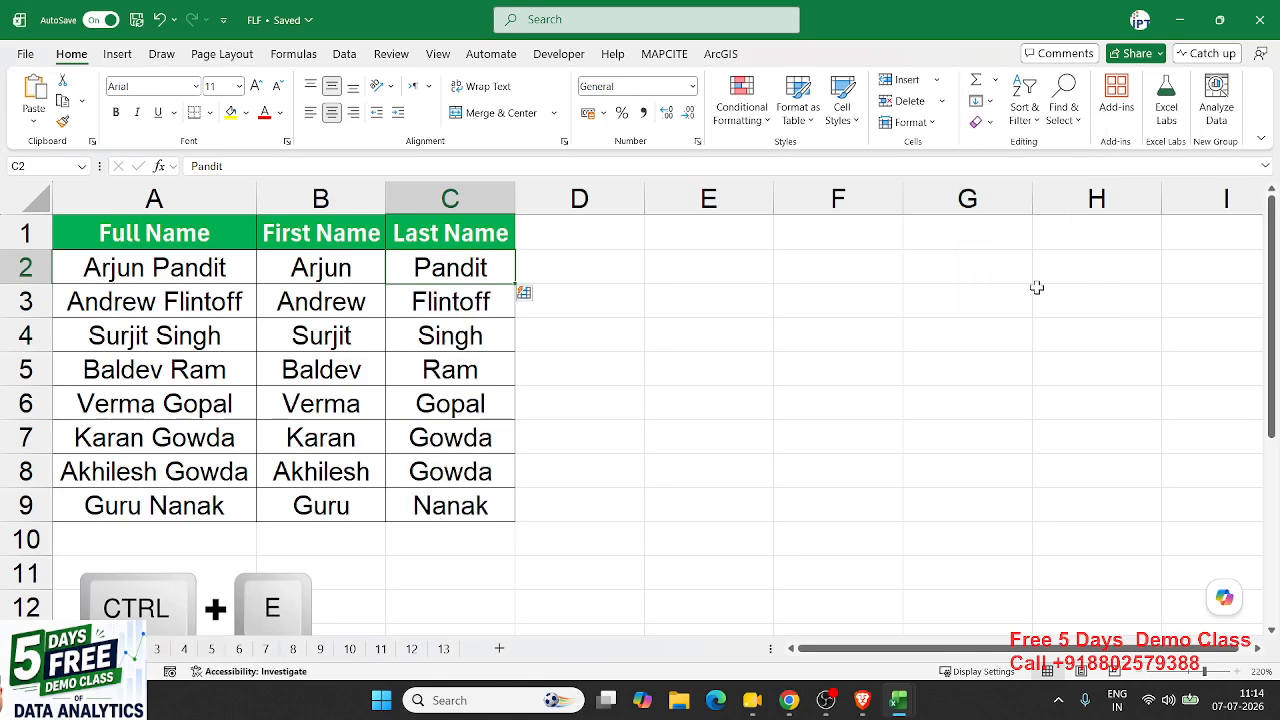
{"action": "left_click", "coordinate": [396, 392]}
- On sheet 3, clear the existing formatted numbers in column B
{"action": "left_click", "coordinate": [158, 649]}
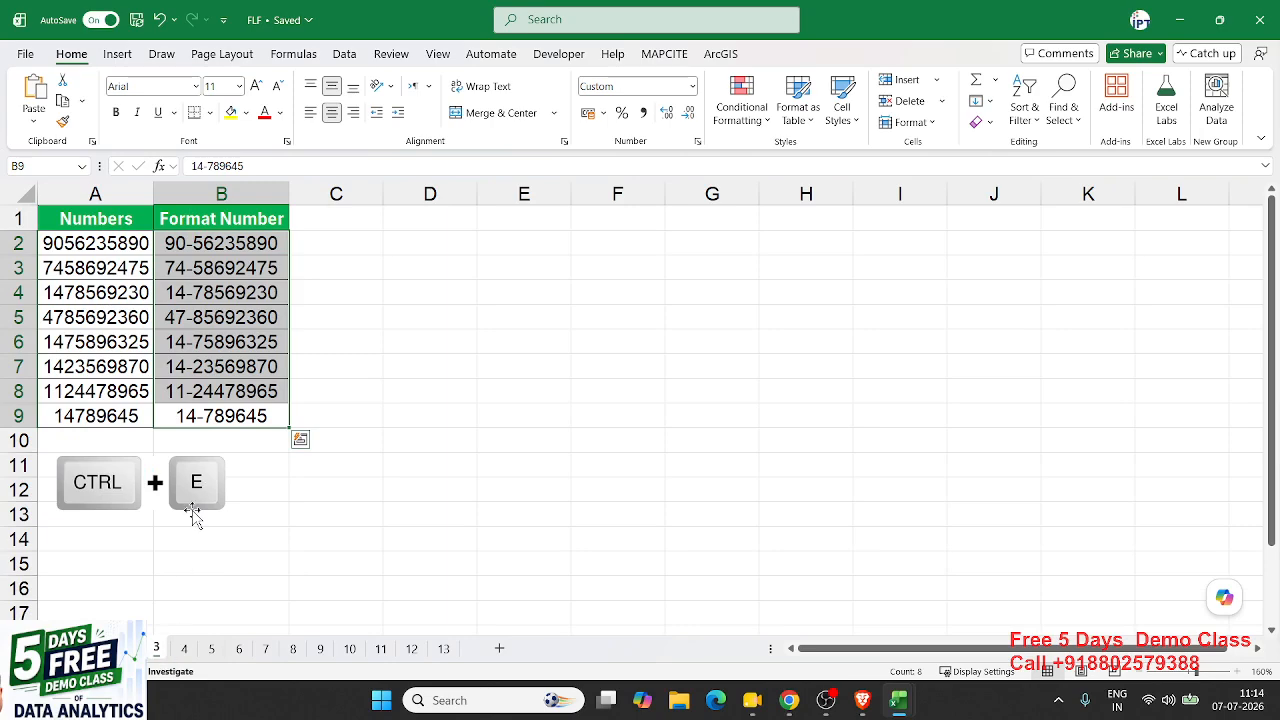
{"action": "key", "text": "Delete"}
{"action": "key", "text": "Left"}
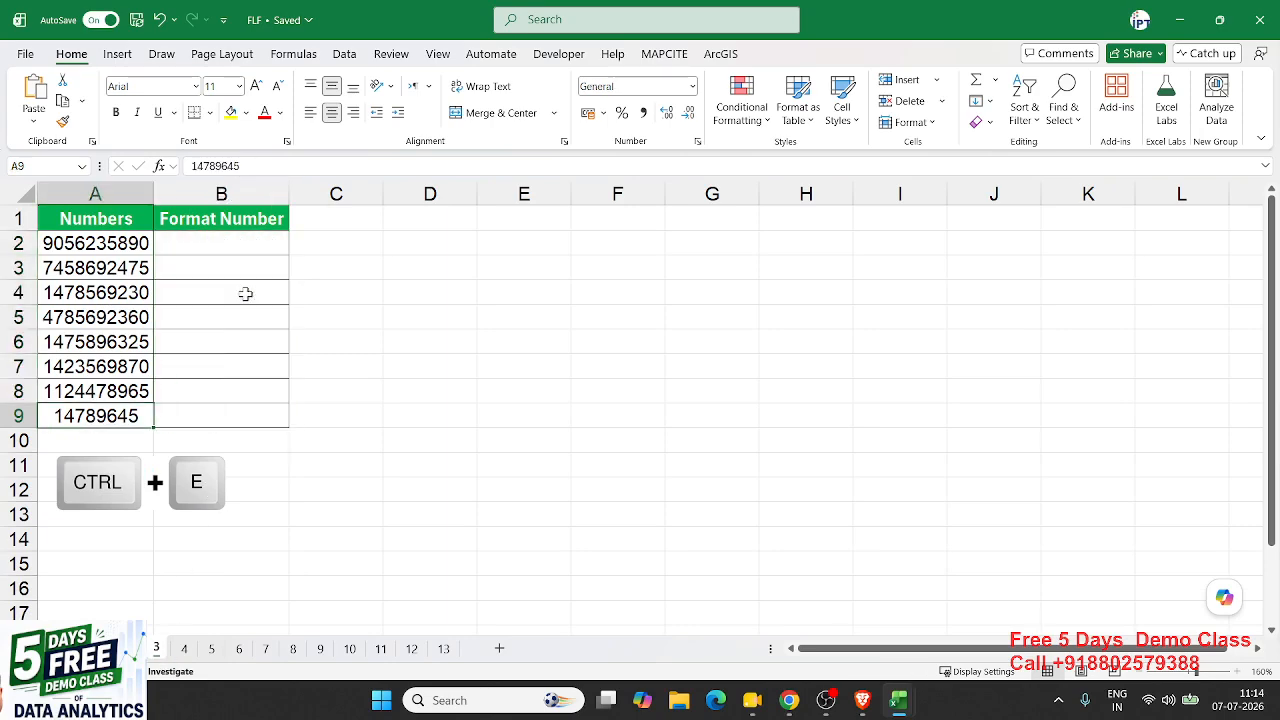
{"action": "key", "text": "ctrl+Home"}
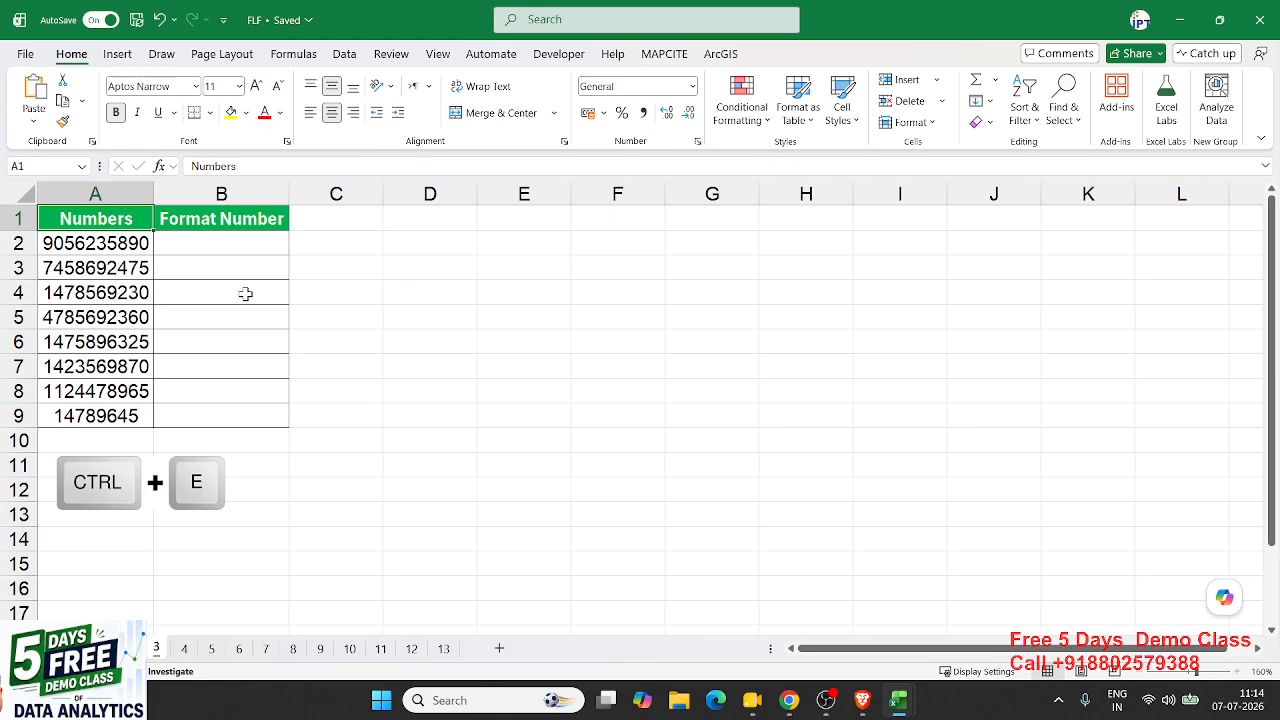
{"action": "key", "text": "Down"}
{"action": "key", "text": "ctrl+shift+Down"}
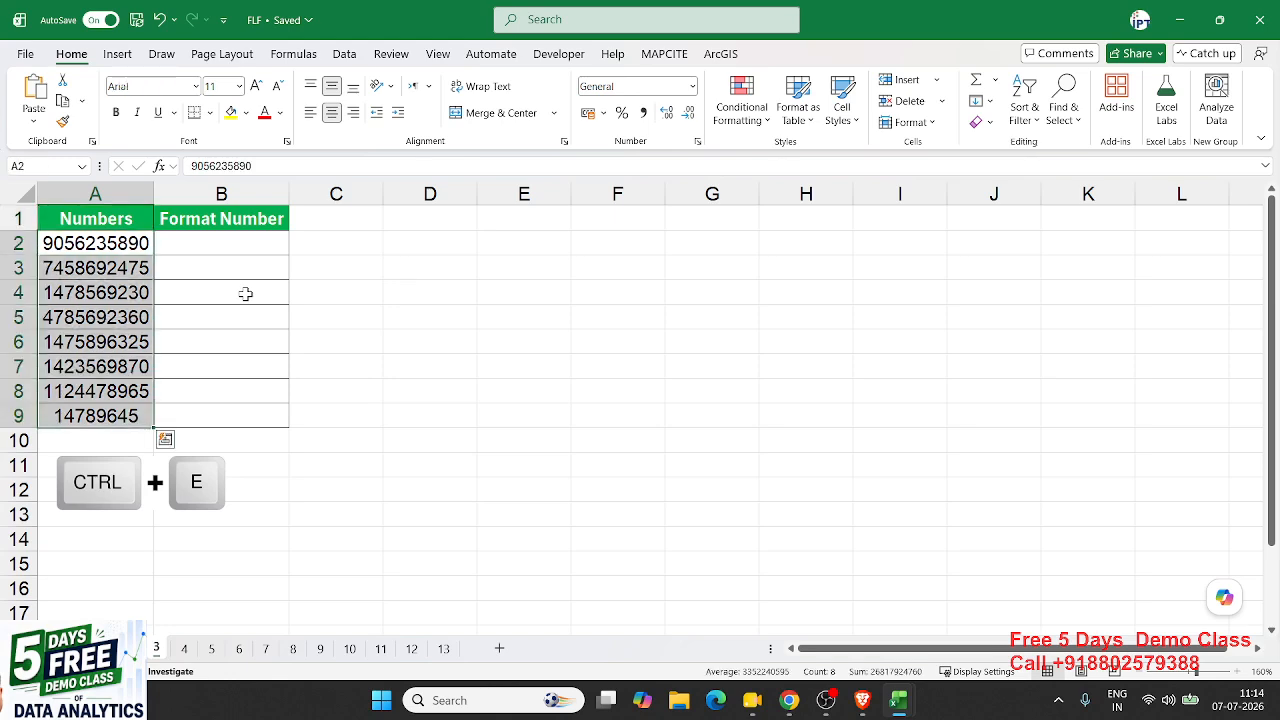
{"action": "key", "text": "Up"}
{"action": "key", "text": "Down"}
{"action": "key", "text": "Right"}
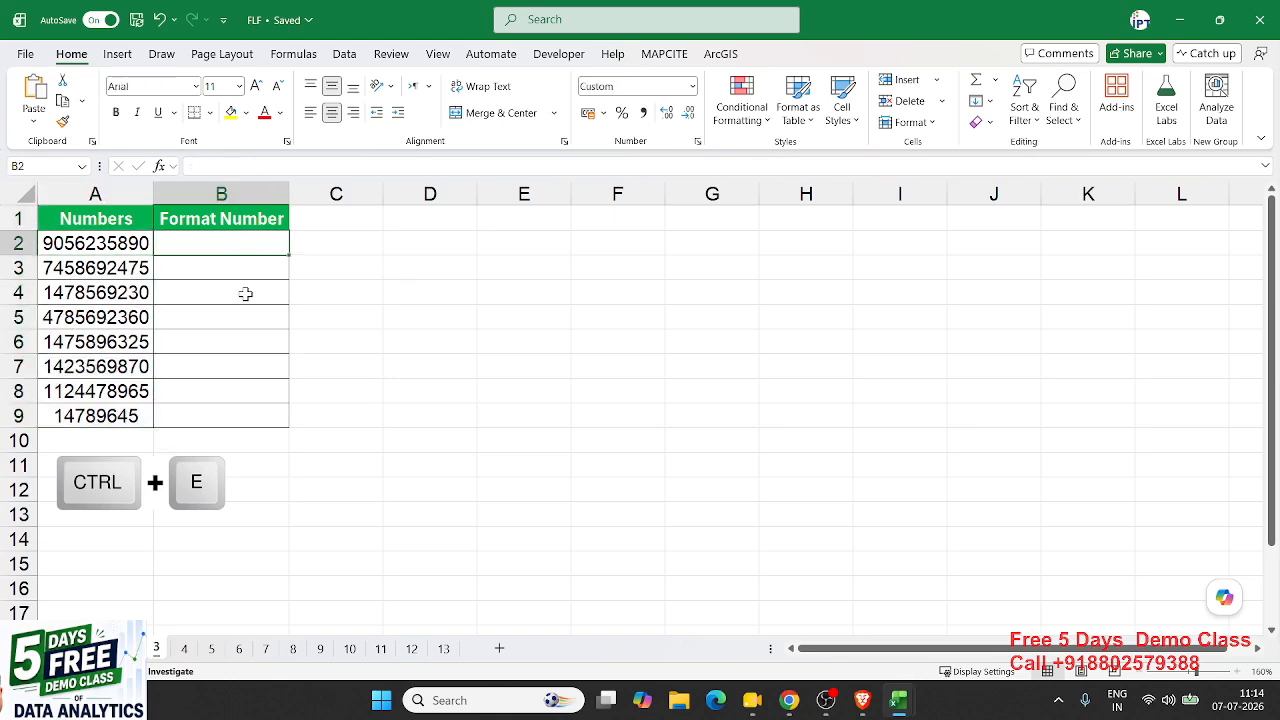
{"action": "key", "text": "Left"}
{"action": "key", "text": "Right"}
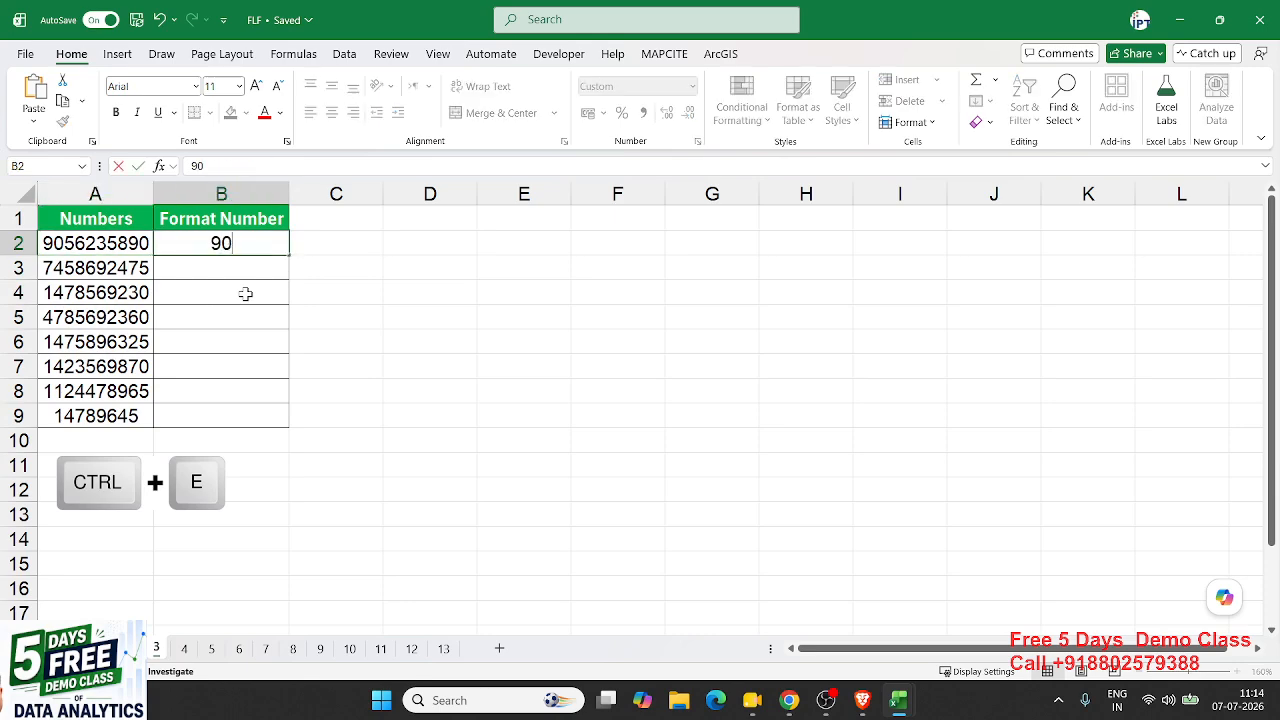
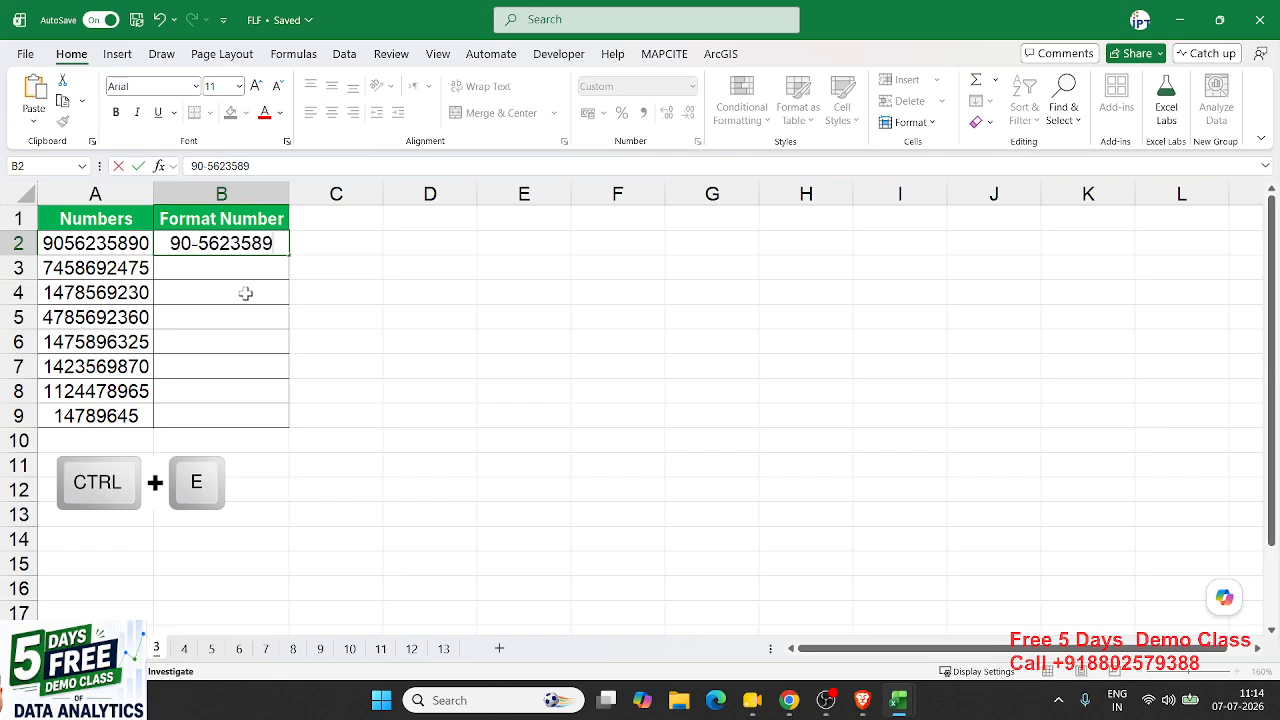
{"action": "key", "text": "Return"}
{"action": "key", "text": "Up"}
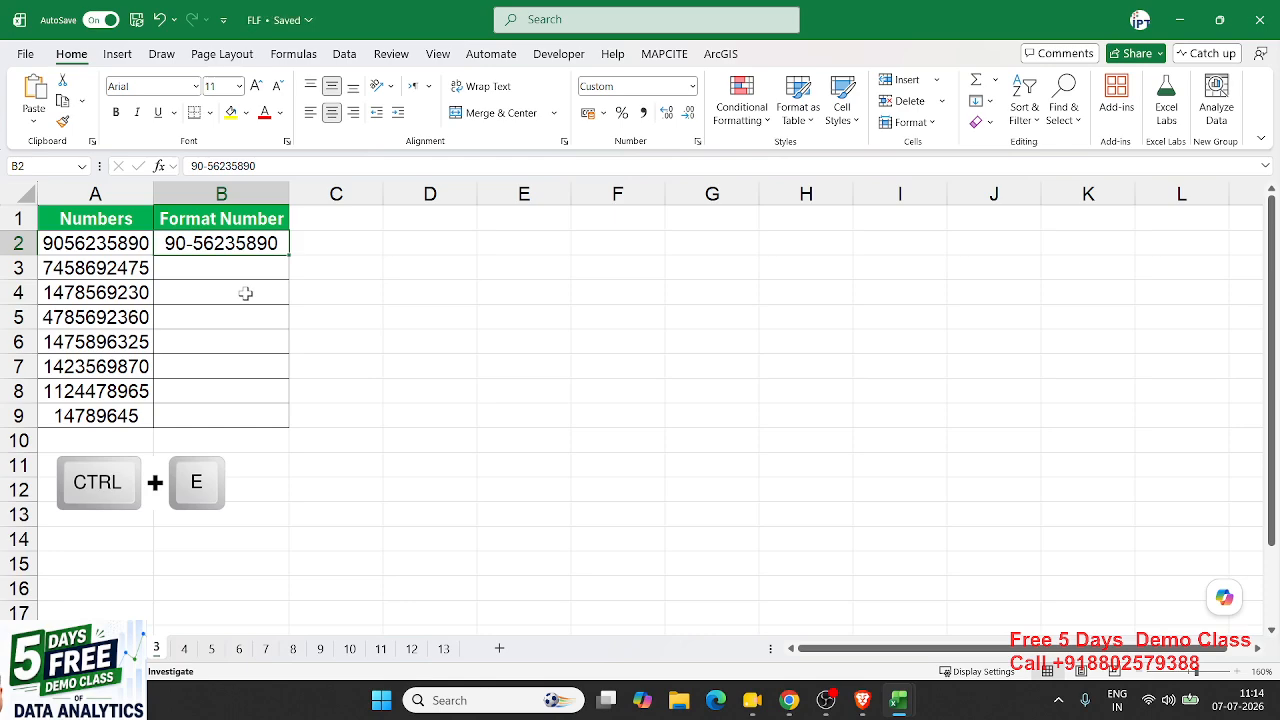
{"action": "key", "text": "ctrl+e"}
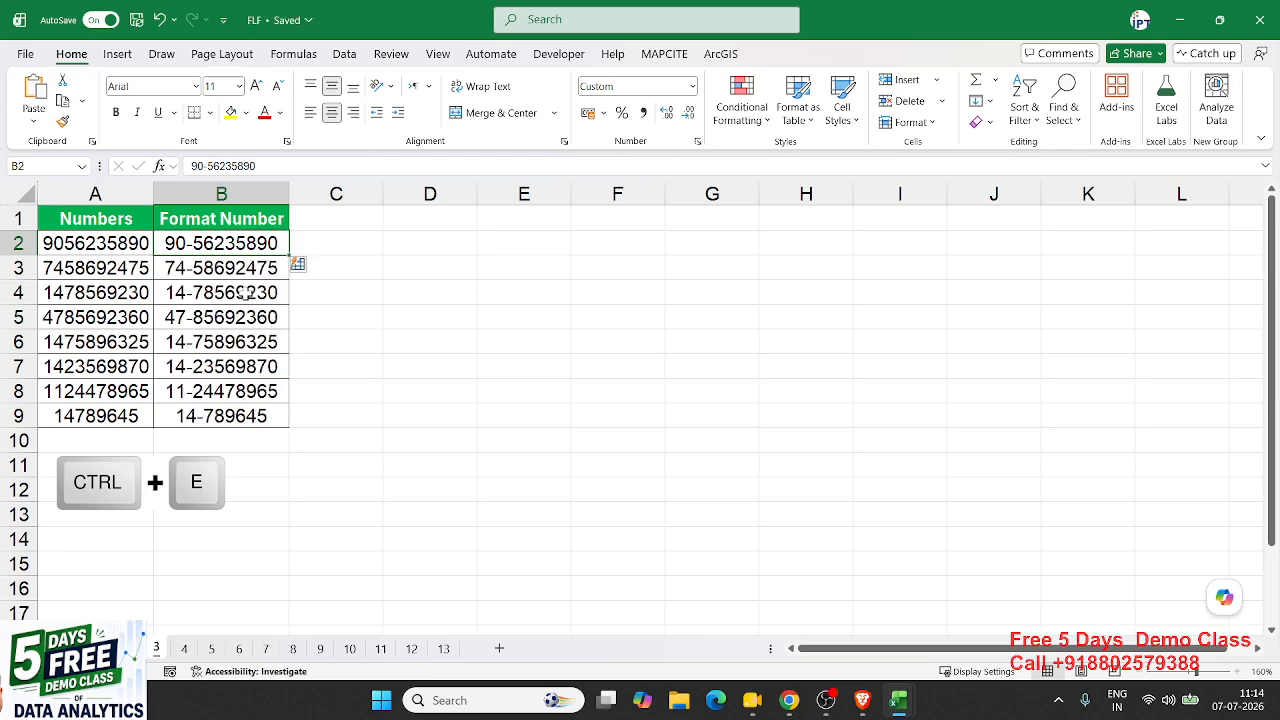
{"action": "left_click", "coordinate": [166, 272]}
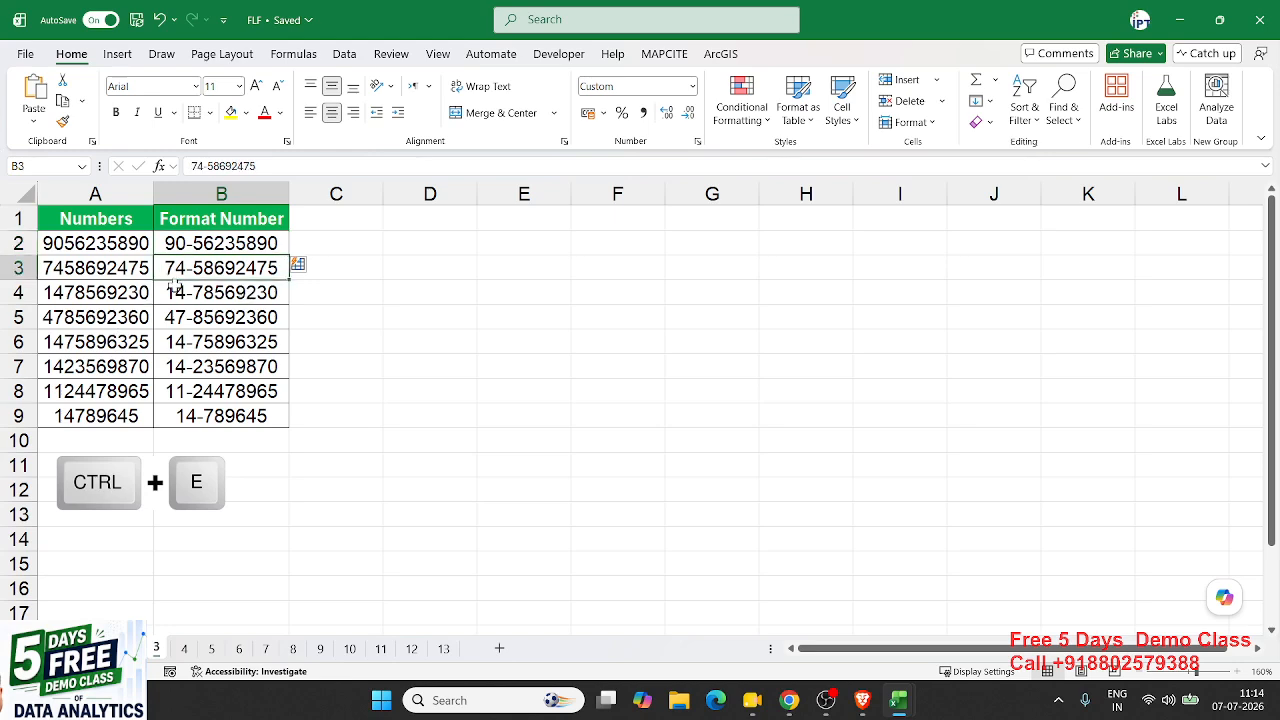
{"action": "left_click", "coordinate": [175, 293]}
{"action": "left_click", "coordinate": [175, 315]}
{"action": "left_click", "coordinate": [176, 342]}
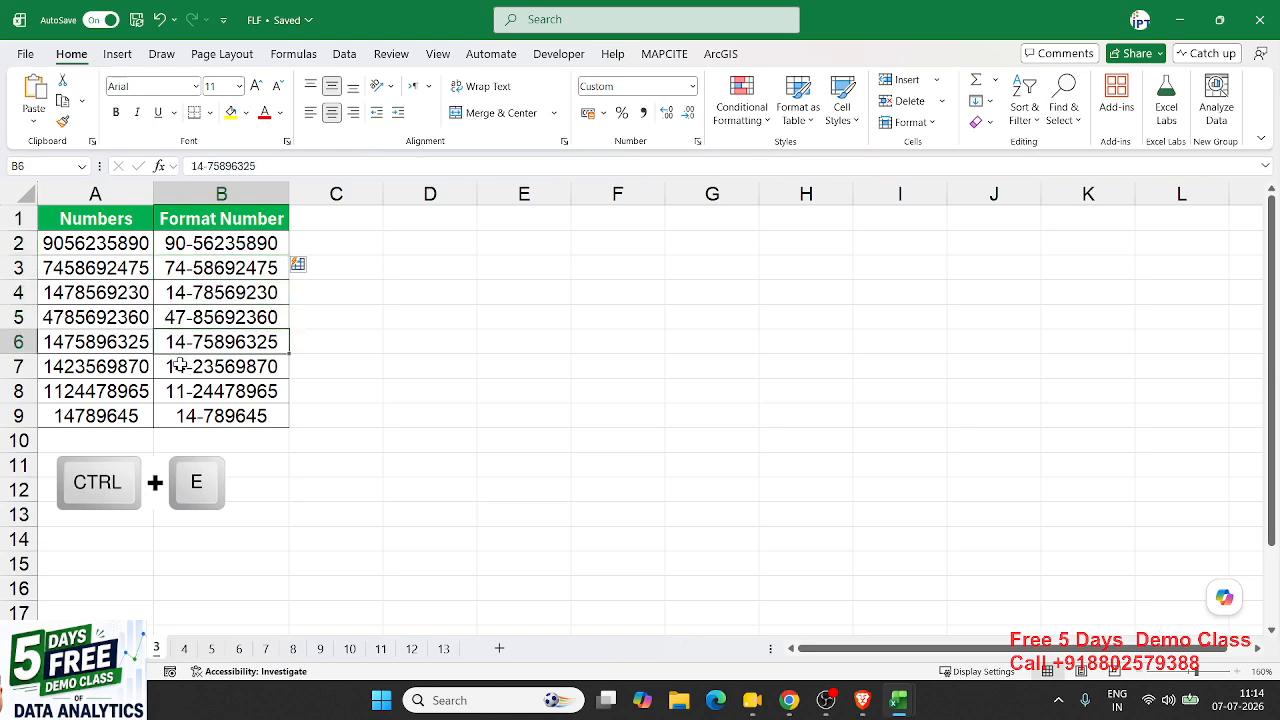
{"action": "left_click", "coordinate": [180, 366]}
{"action": "left_click", "coordinate": [183, 396]}
{"action": "left_click", "coordinate": [185, 415]}
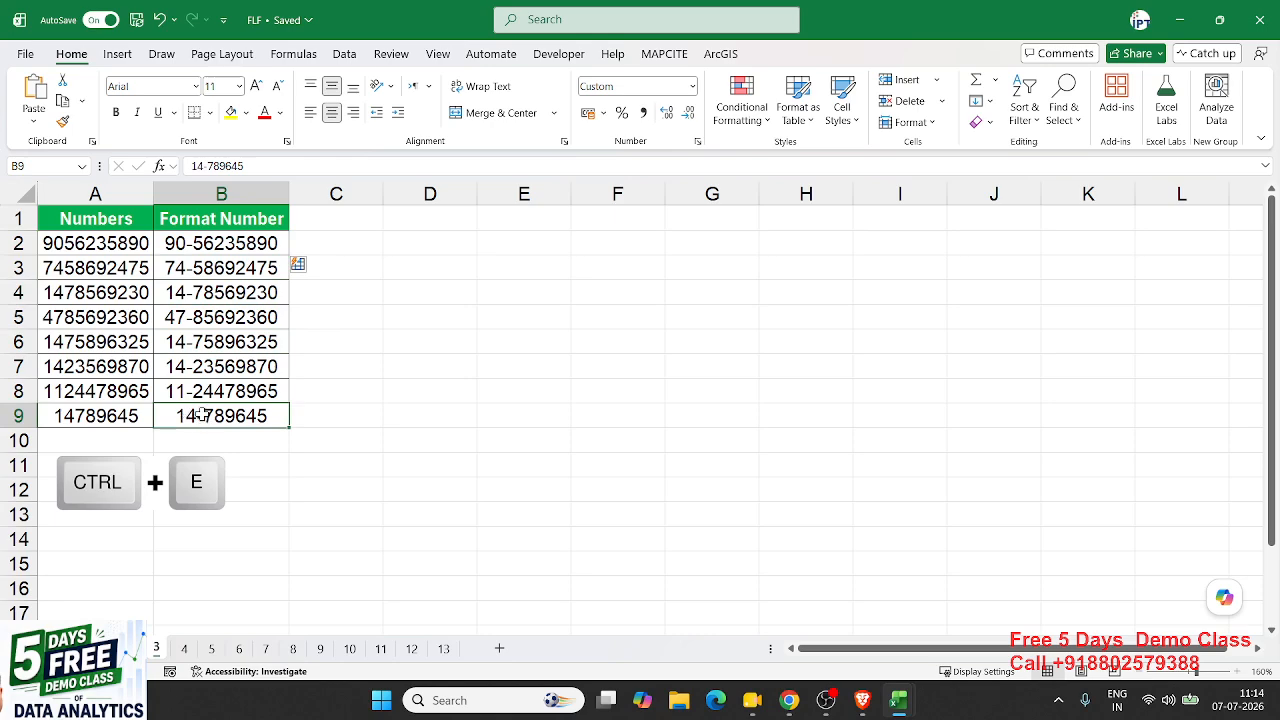
{"action": "left_click", "coordinate": [195, 364]}
{"action": "left_click", "coordinate": [190, 342]}
{"action": "left_click", "coordinate": [183, 317]}
{"action": "left_click", "coordinate": [178, 292]}
{"action": "left_click", "coordinate": [185, 268]}
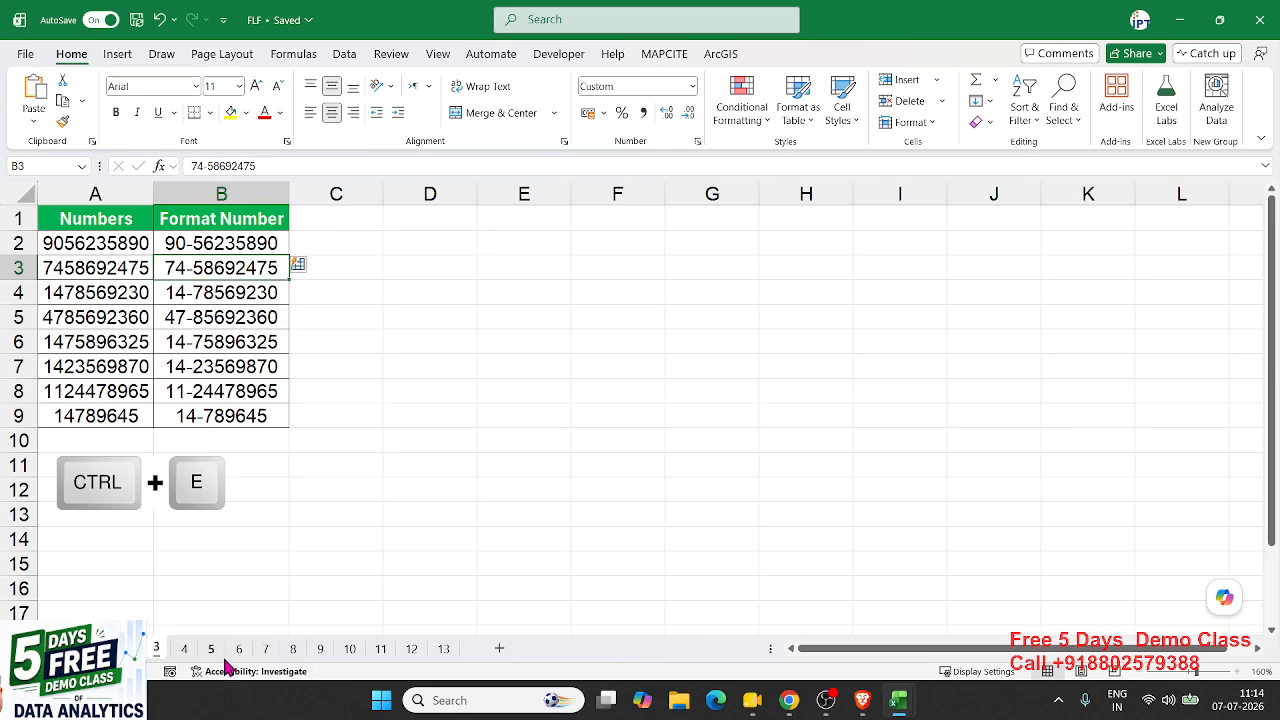
- On sheet 4, delete the existing entries in the Full Name column C2:C9
{"action": "left_click", "coordinate": [184, 648]}
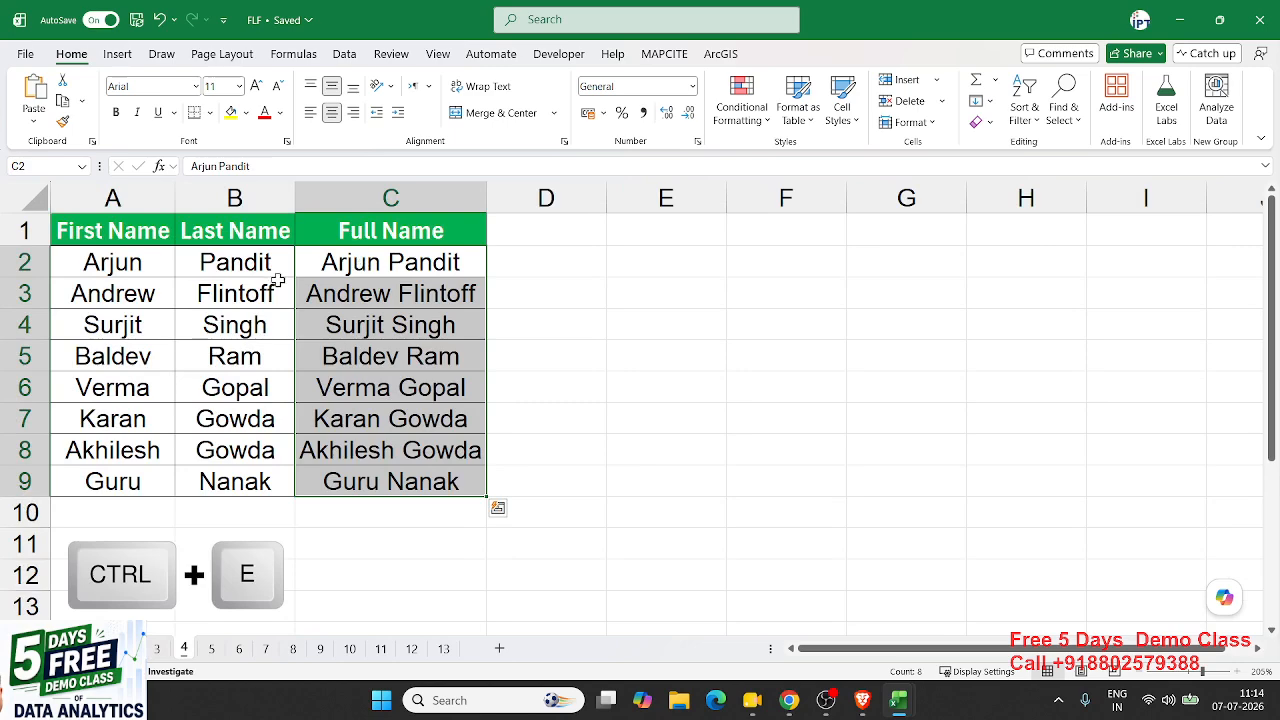
{"action": "left_click_drag", "start_coordinate": [340, 272], "coordinate": [349, 475]}
{"action": "key", "text": "Delete"}
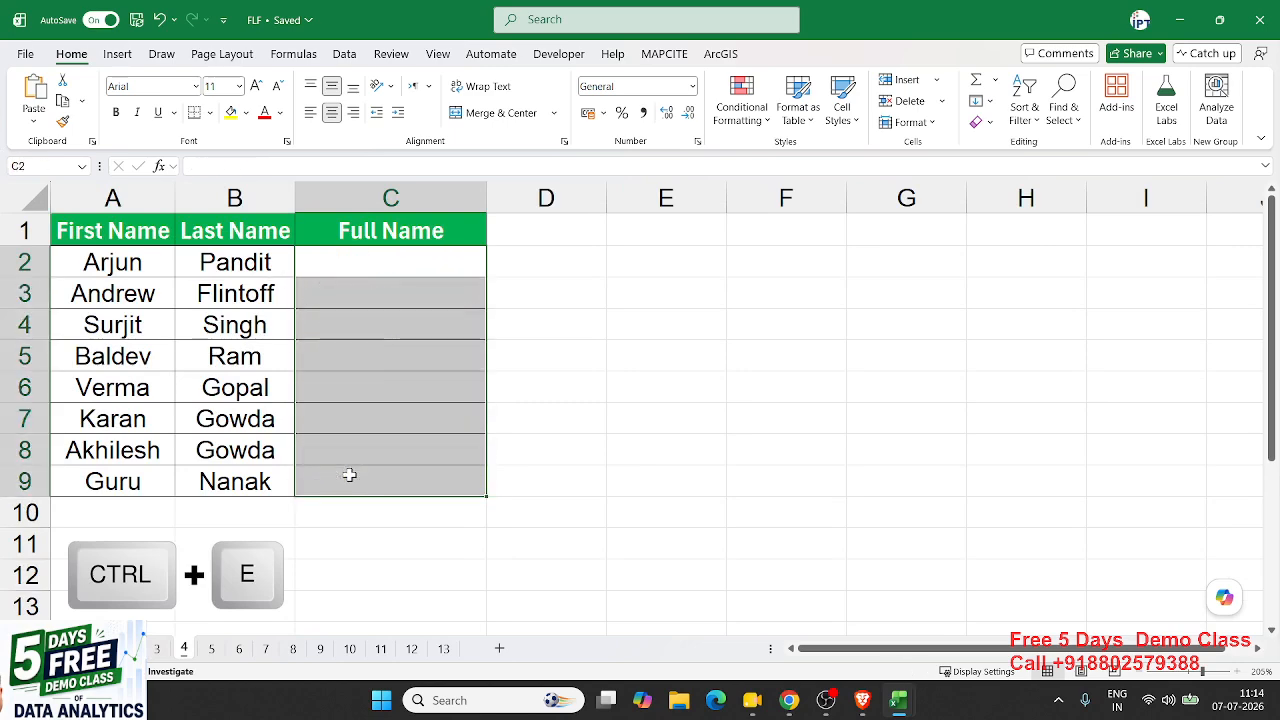
{"action": "key", "text": "Left"}
{"action": "key", "text": "Left"}
{"action": "key", "text": "ctrl+shift+Down"}
{"action": "key", "text": "Right"}
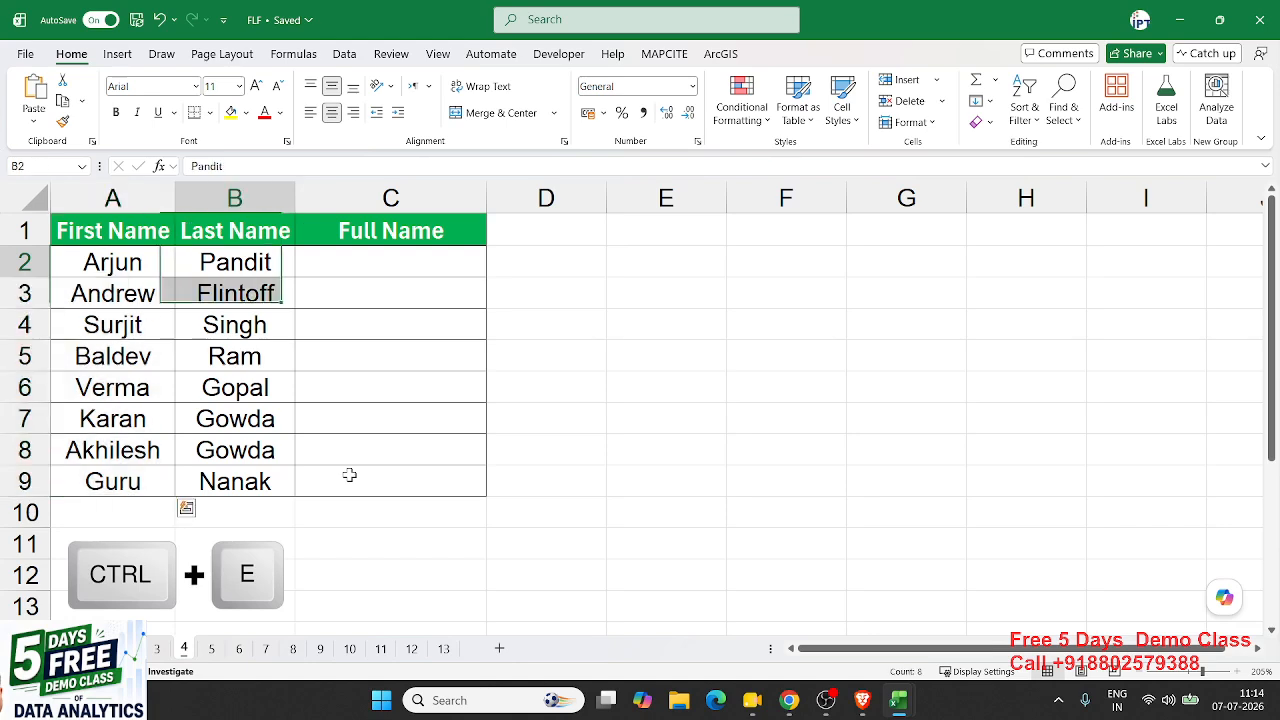
{"action": "key", "text": "Up"}
{"action": "key", "text": "ctrl+shift+Down"}
{"action": "key", "text": "Down"}
{"action": "key", "text": "Right"}
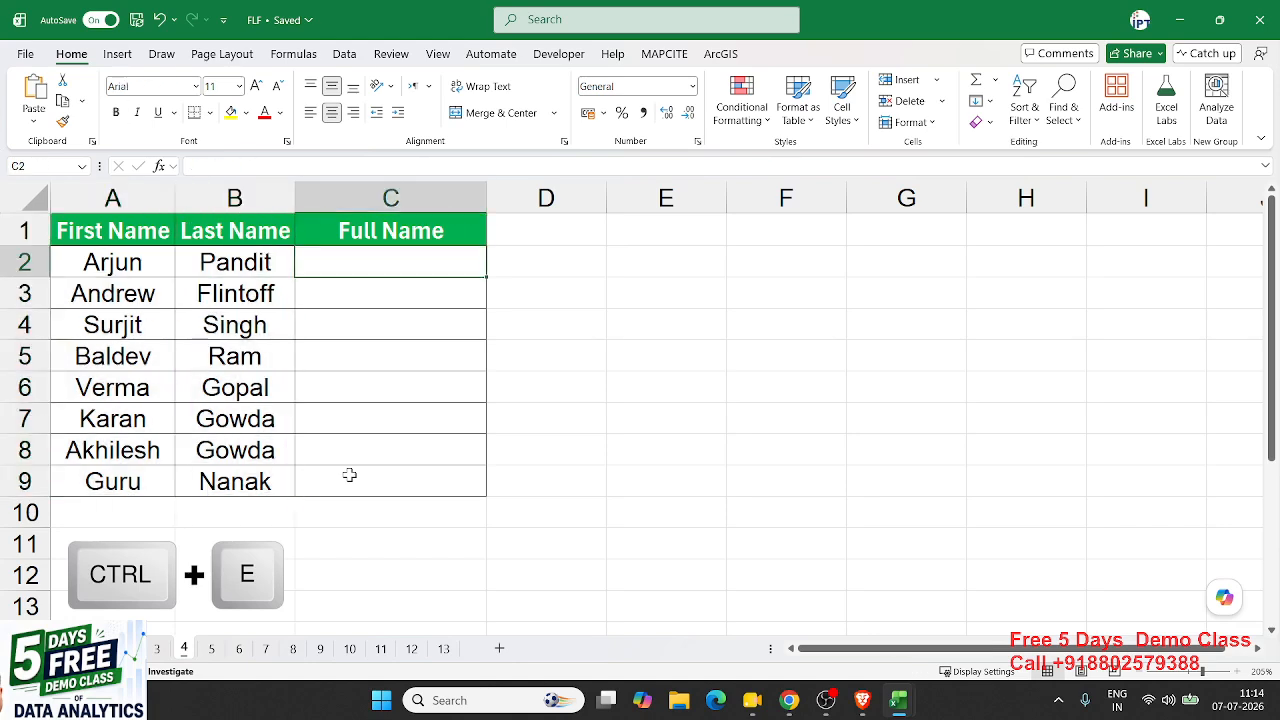
- Try the formula =A2&" "&B2 in C2, then delete it again
{"action": "type", "text": "-"}
{"action": "key", "text": "BackSpace"}
{"action": "type", "text": "="}
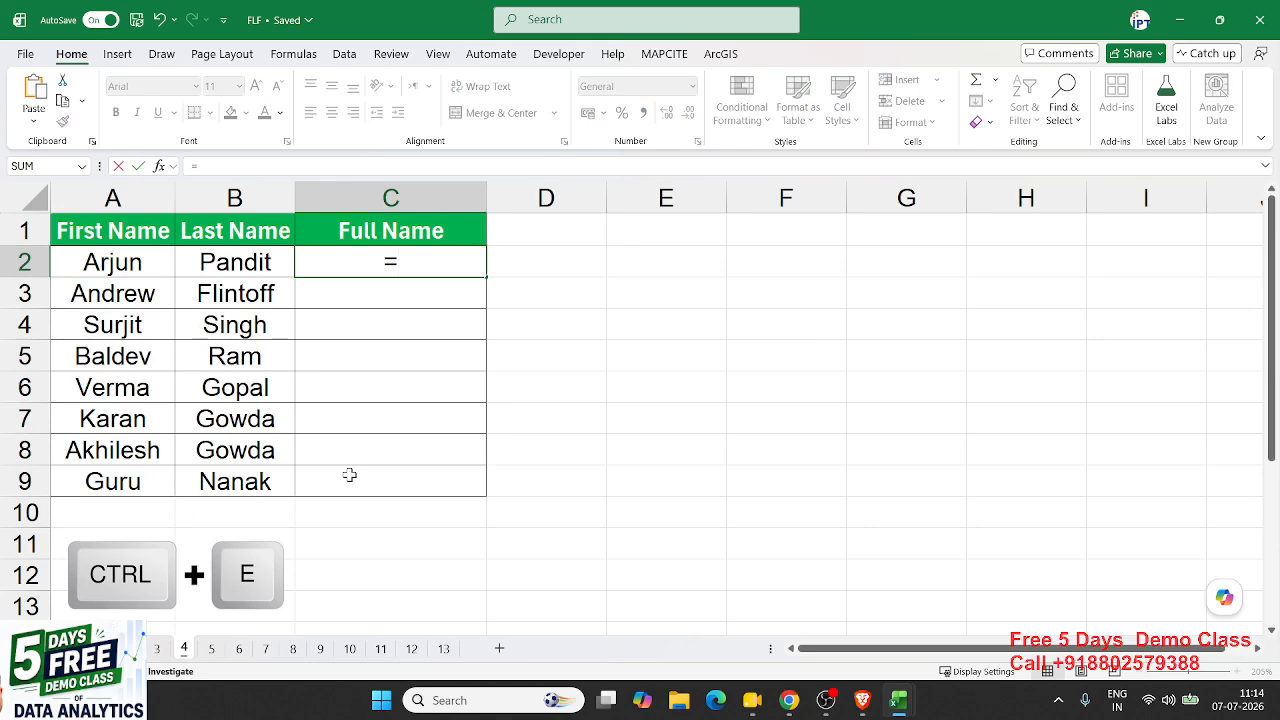
{"action": "left_click", "coordinate": [123, 262]}
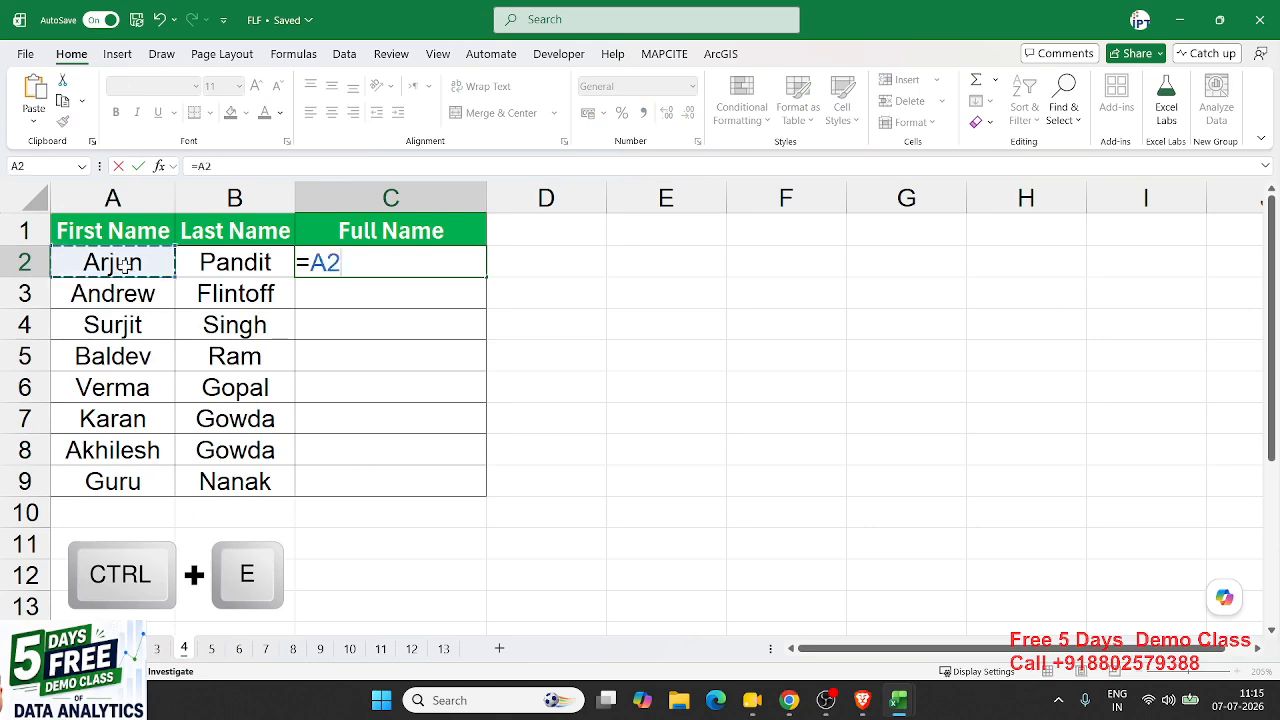
{"action": "type", "text": "&"}
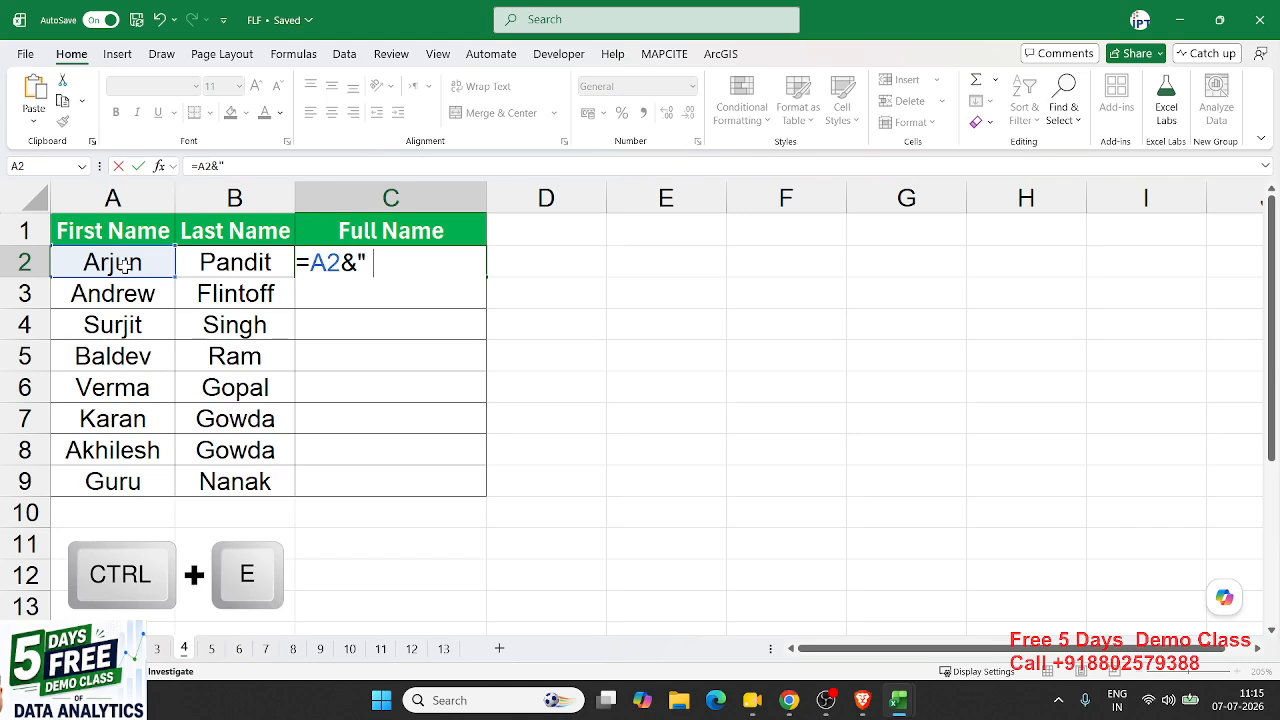
{"action": "type", "text": "\" \"&"}
{"action": "left_click", "coordinate": [229, 262]}
{"action": "key", "text": "Return"}
{"action": "key", "text": "Up"}
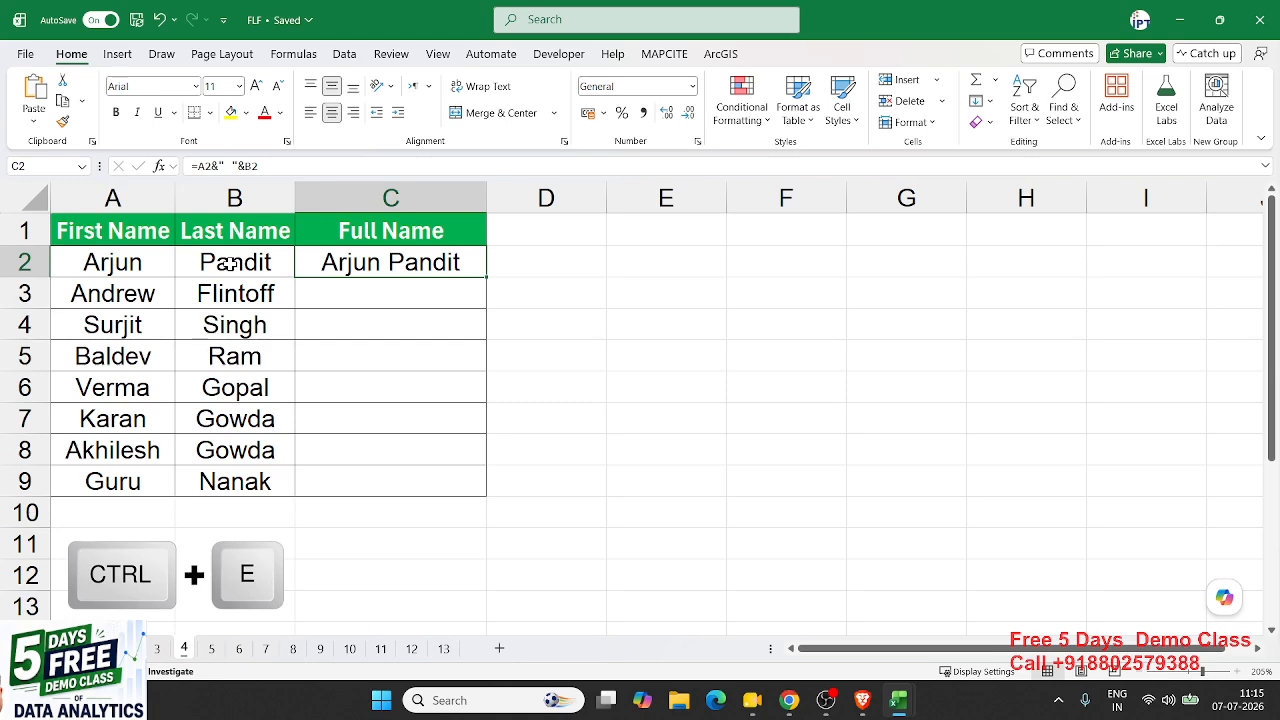
{"action": "key", "text": "Delete"}
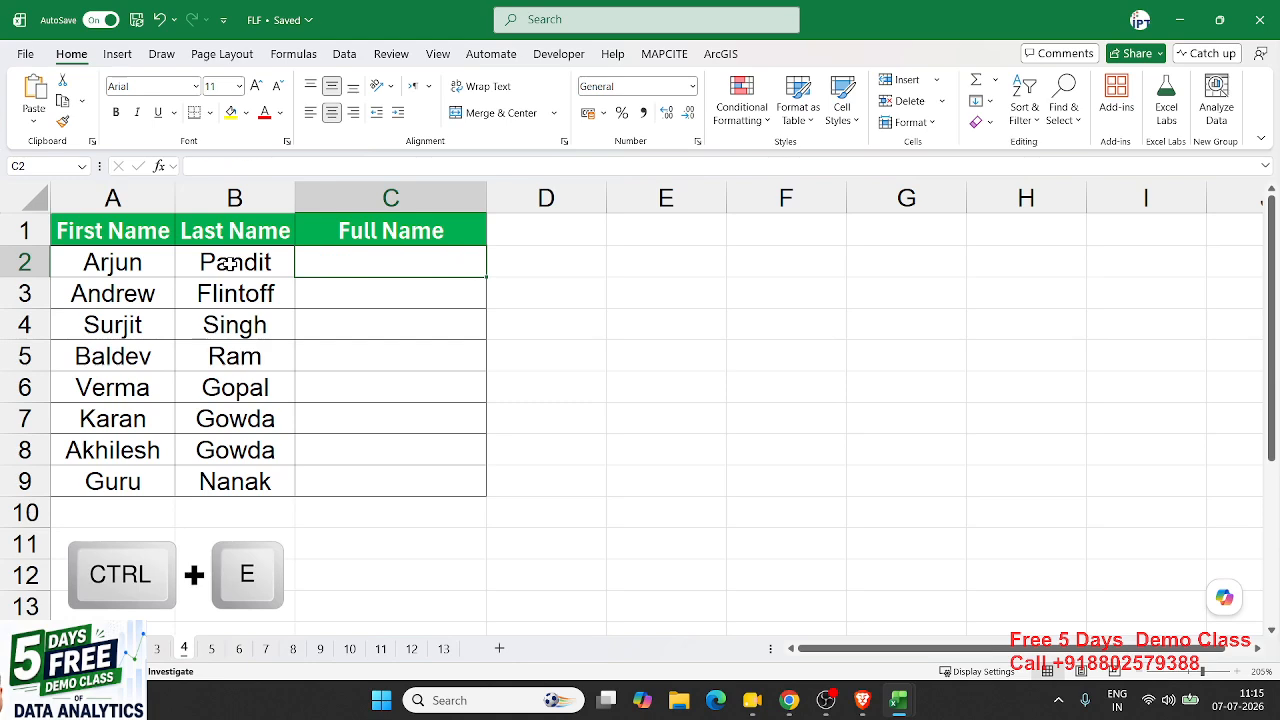
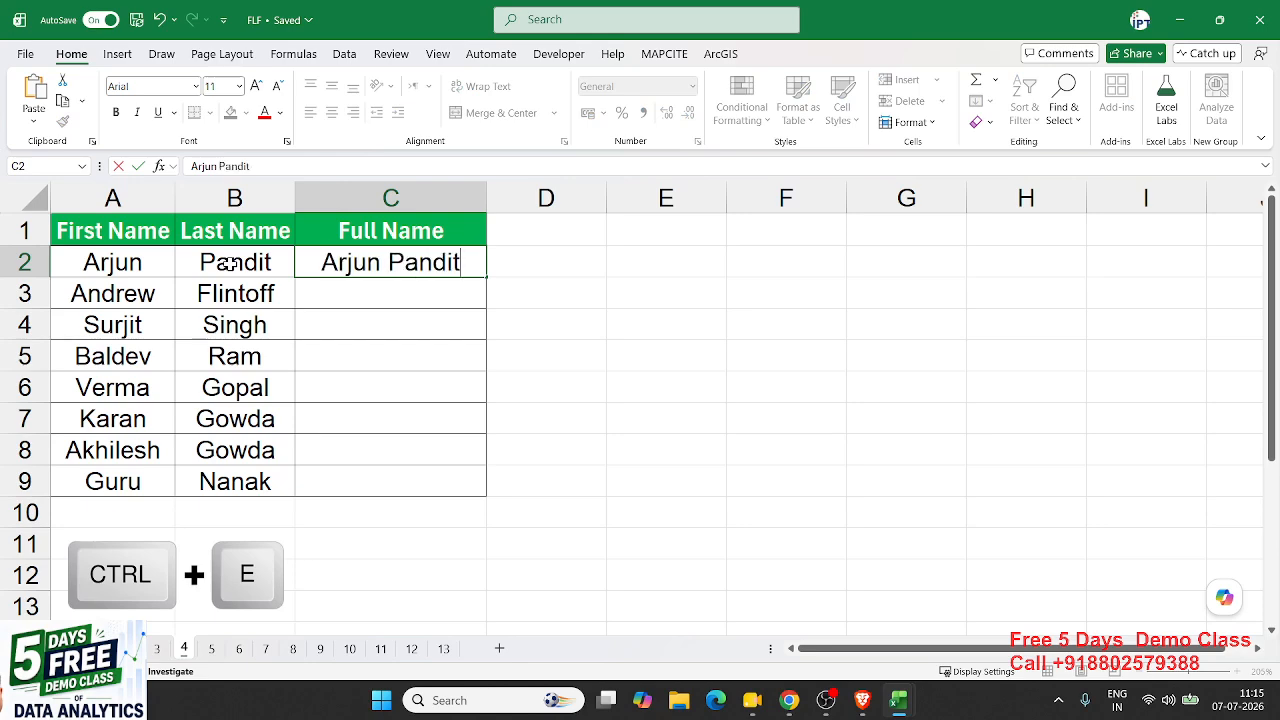
{"action": "key", "text": "Return"}
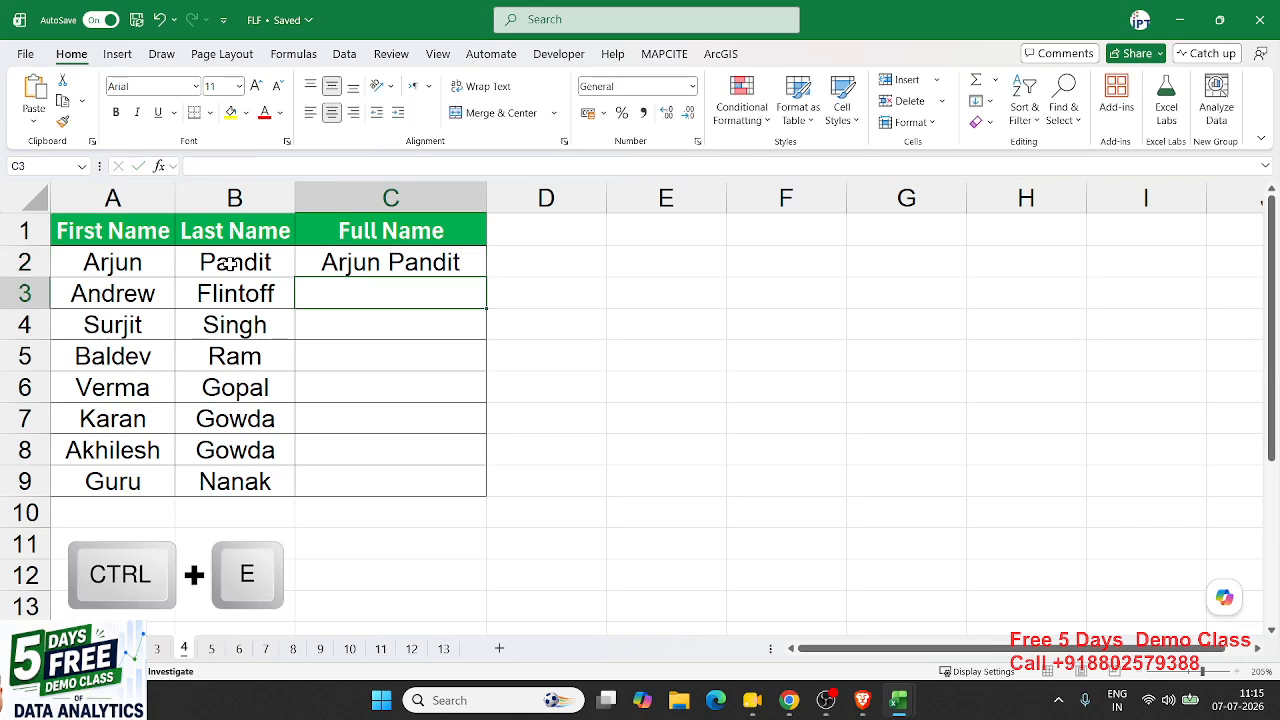
{"action": "left_click", "coordinate": [352, 269]}
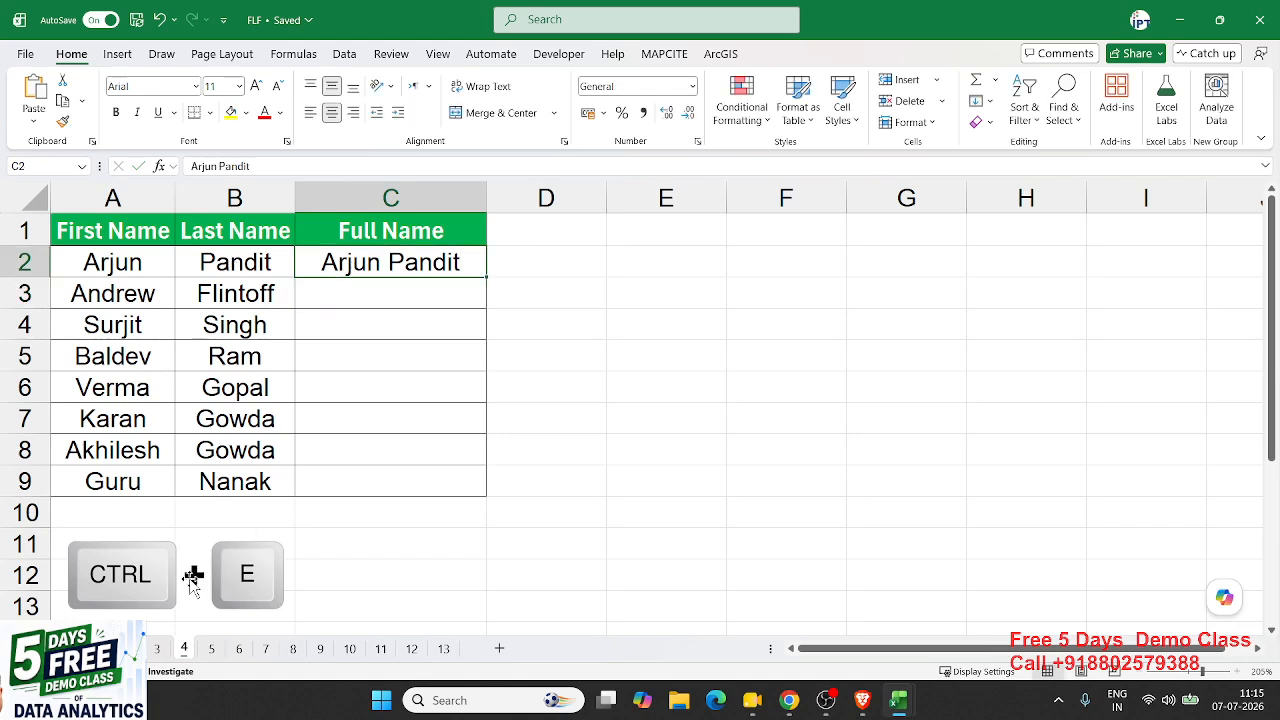
{"action": "left_click", "coordinate": [985, 102]}
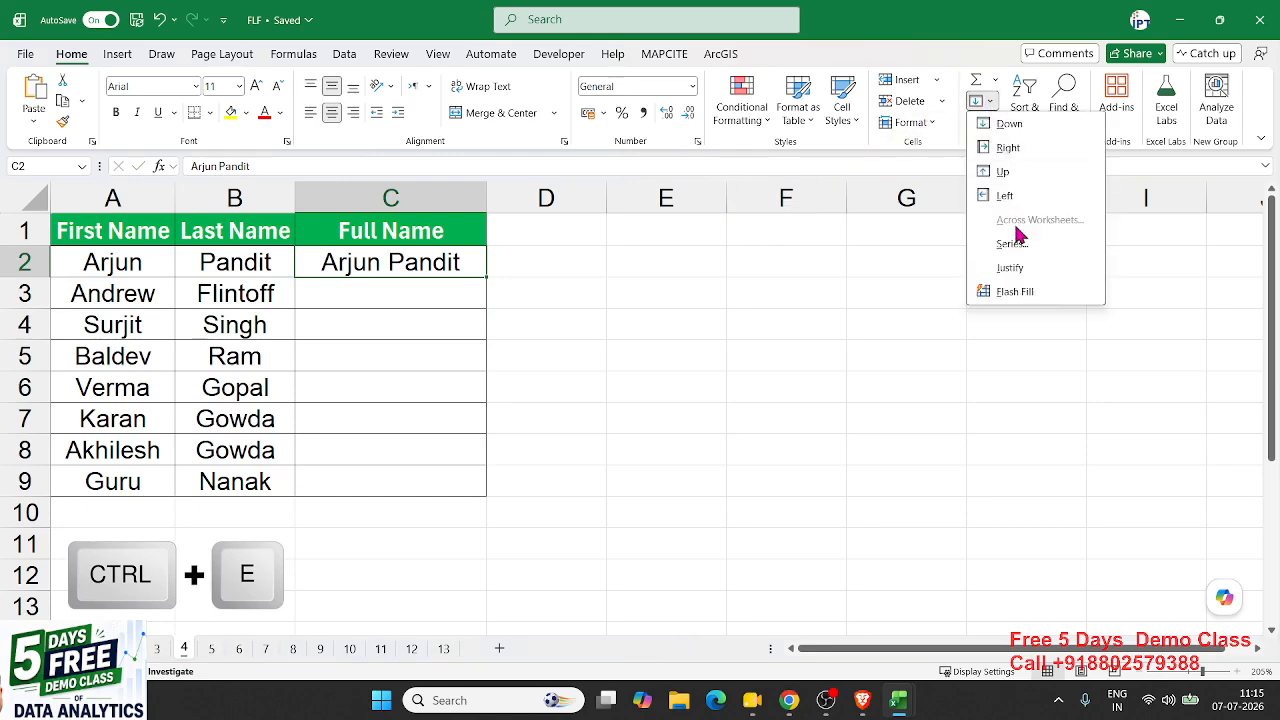
{"action": "left_click", "coordinate": [1018, 292]}
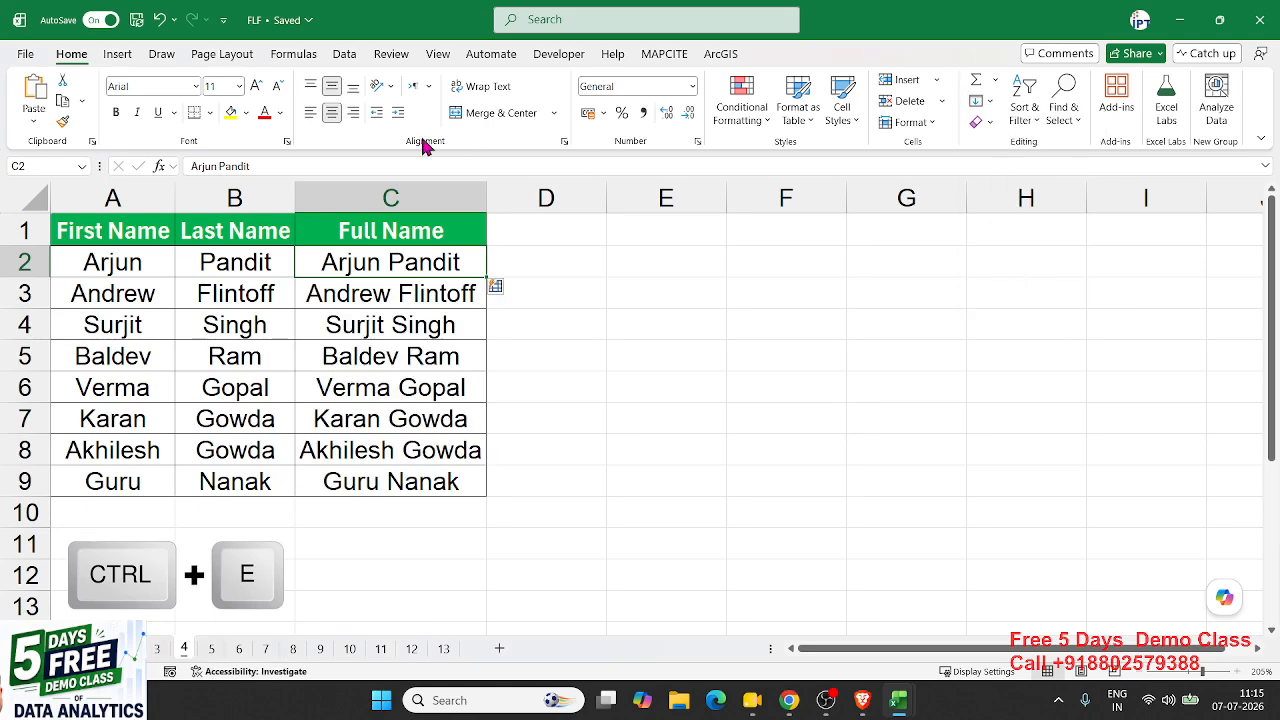
{"action": "left_click", "coordinate": [344, 54]}
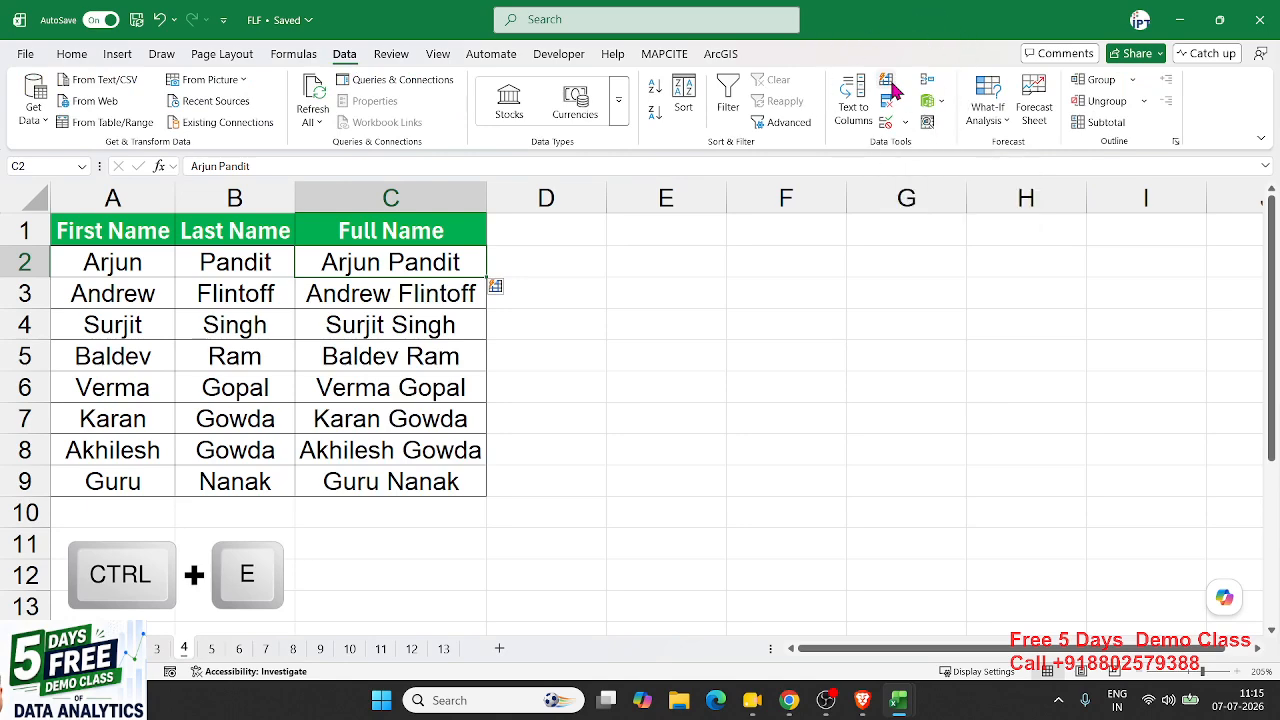
{"action": "left_click", "coordinate": [674, 376]}
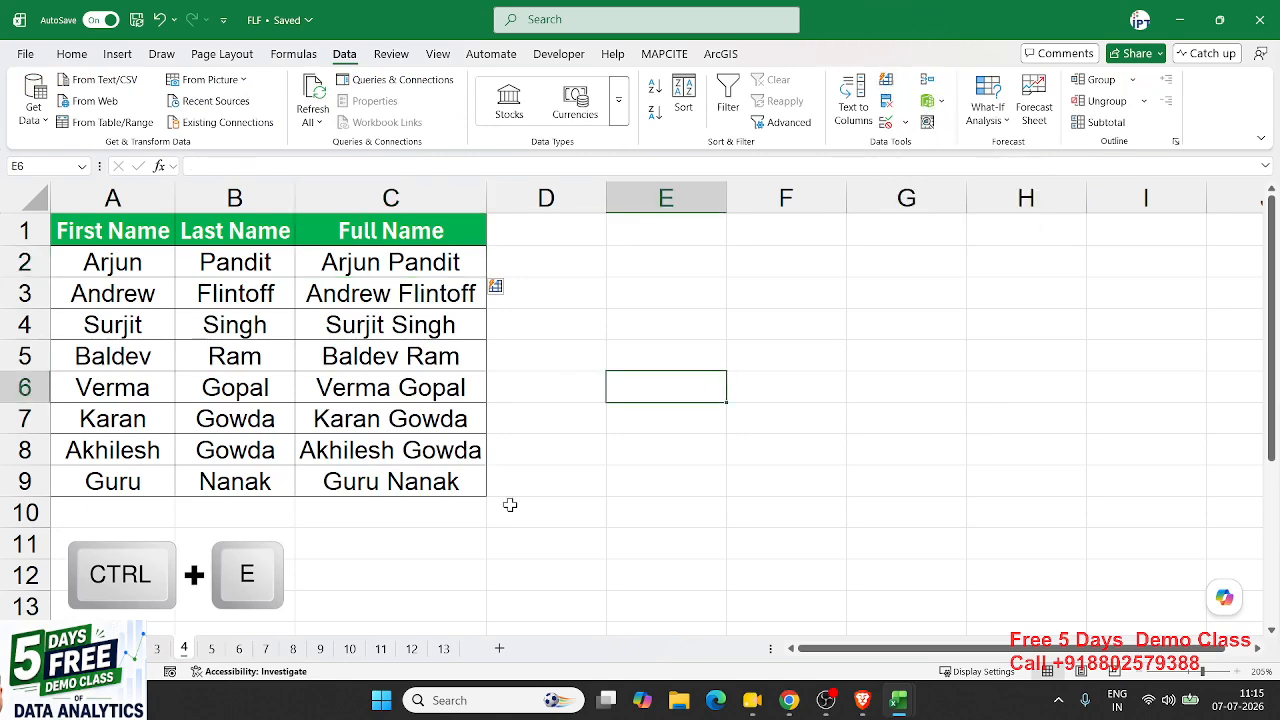
- On sheet 5, clear the Middle Name answers B2:B10 and the sample table C1:F11
{"action": "left_click", "coordinate": [211, 652]}
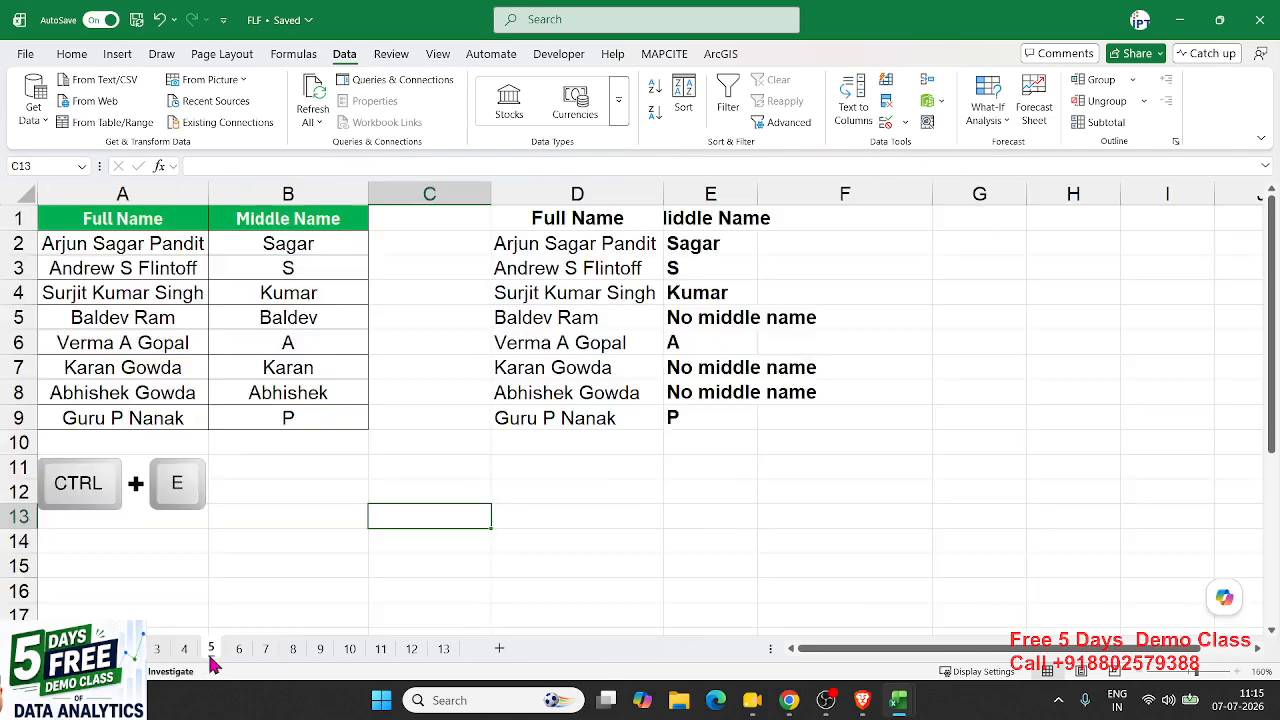
{"action": "left_click", "coordinate": [281, 240]}
{"action": "left_click_drag", "start_coordinate": [281, 240], "coordinate": [266, 439]}
{"action": "key", "text": "Delete"}
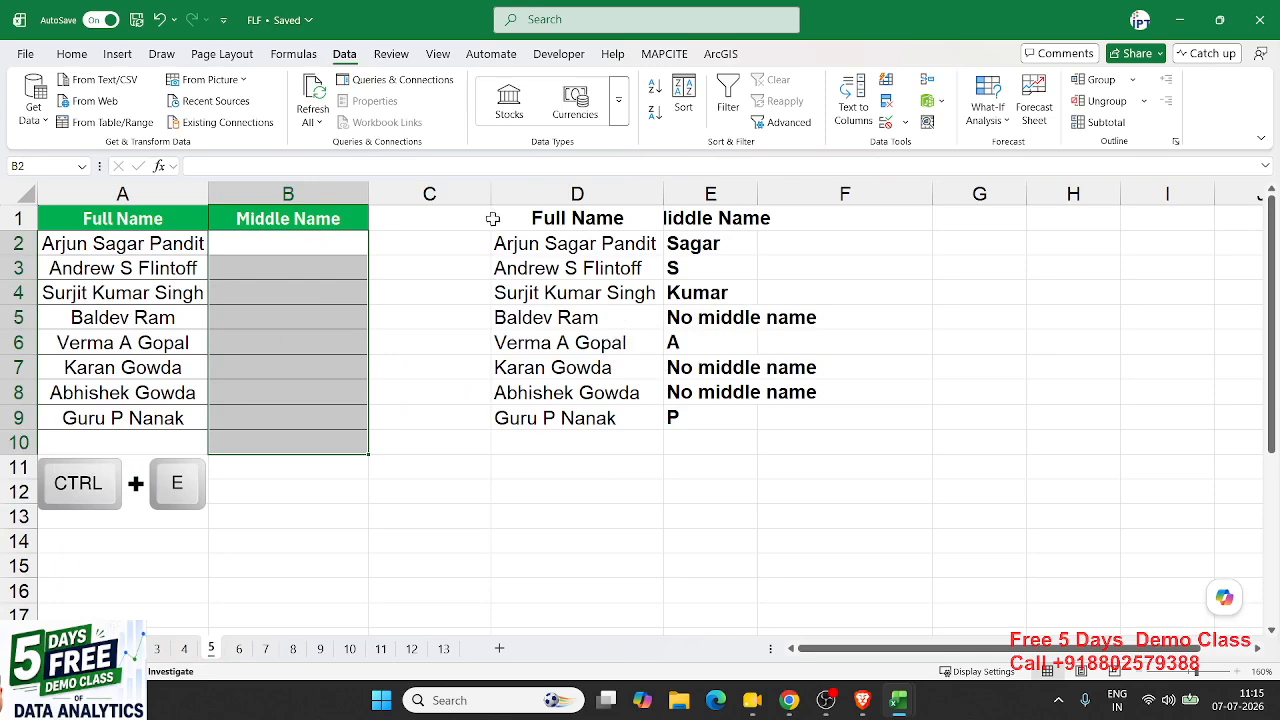
{"action": "mouse_move", "coordinate": [485, 216]}
{"action": "left_mouse_down"}
{"action": "mouse_move", "coordinate": [705, 270]}
{"action": "mouse_move", "coordinate": [798, 472]}
{"action": "left_mouse_up"}
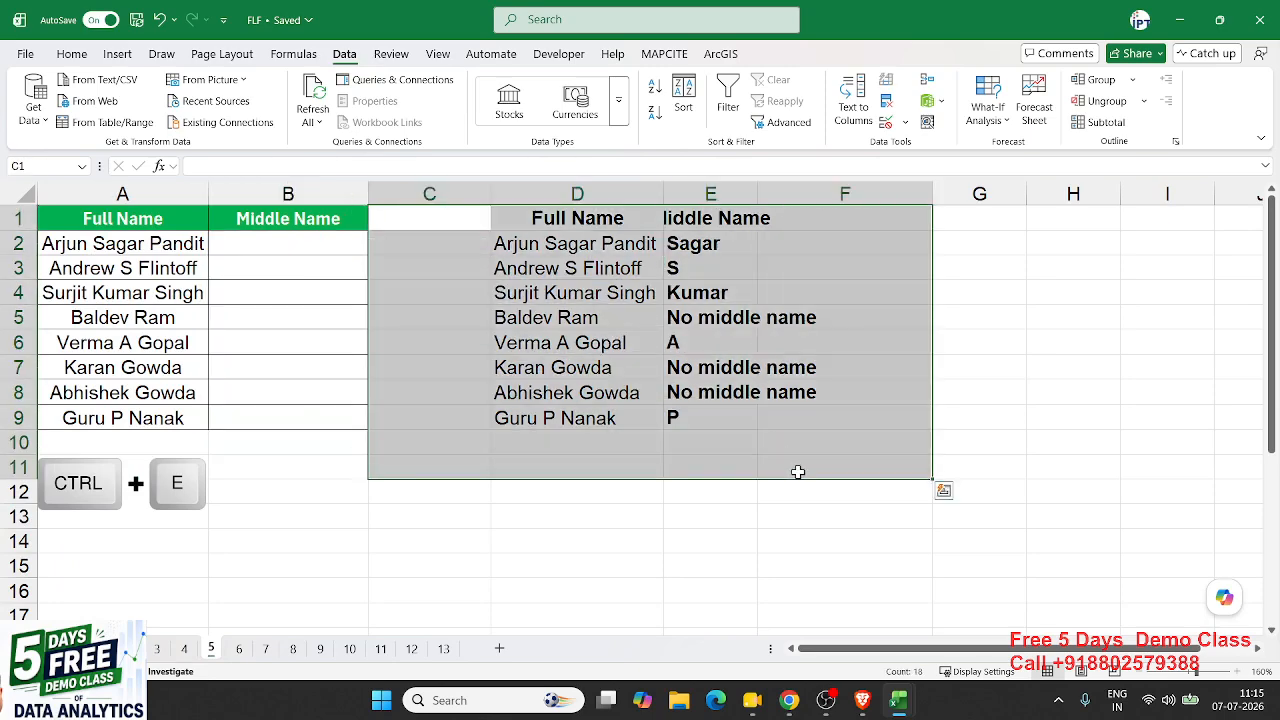
{"action": "key", "text": "Delete"}
- Type Sagar in B2 and Flash Fill the middle names, giving S, Kumar, Baldev and P
{"action": "key", "text": "Left"}
{"action": "key", "text": "Left"}
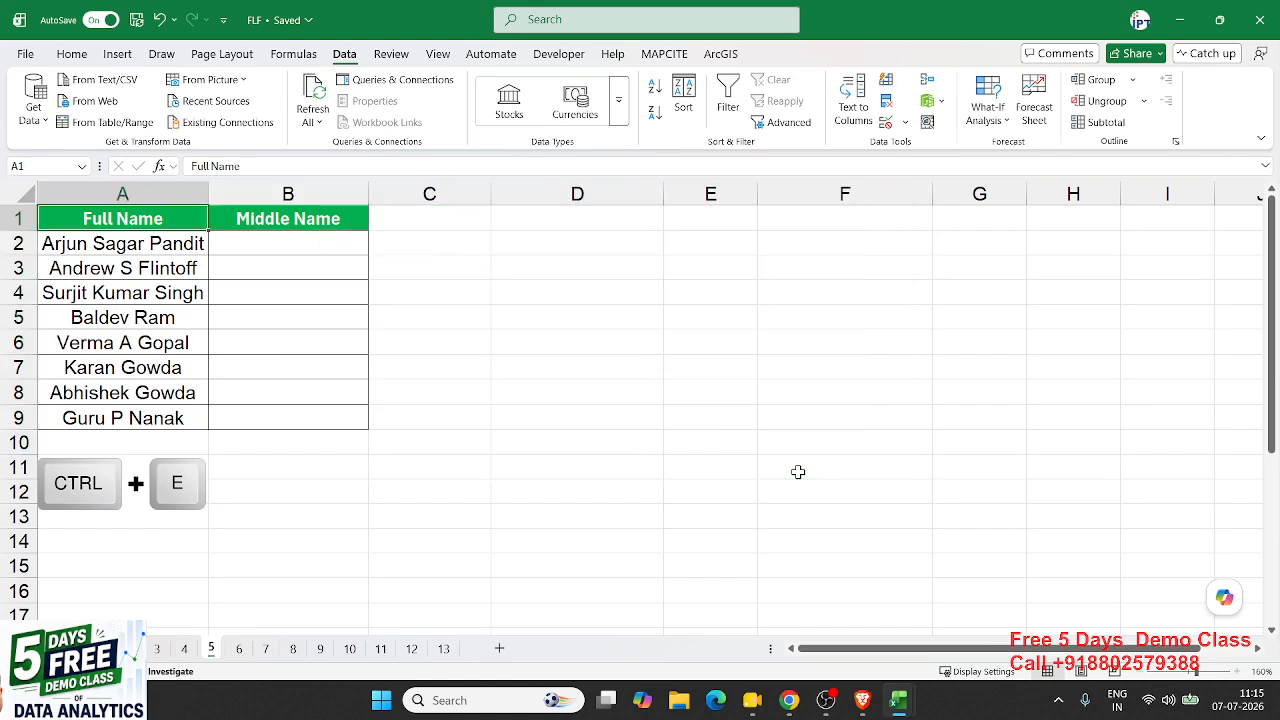
{"action": "key", "text": "Down"}
{"action": "key", "text": "ctrl+shift+Down"}
{"action": "key", "text": "Up"}
{"action": "key", "text": "Right"}
{"action": "key", "text": "Down"}
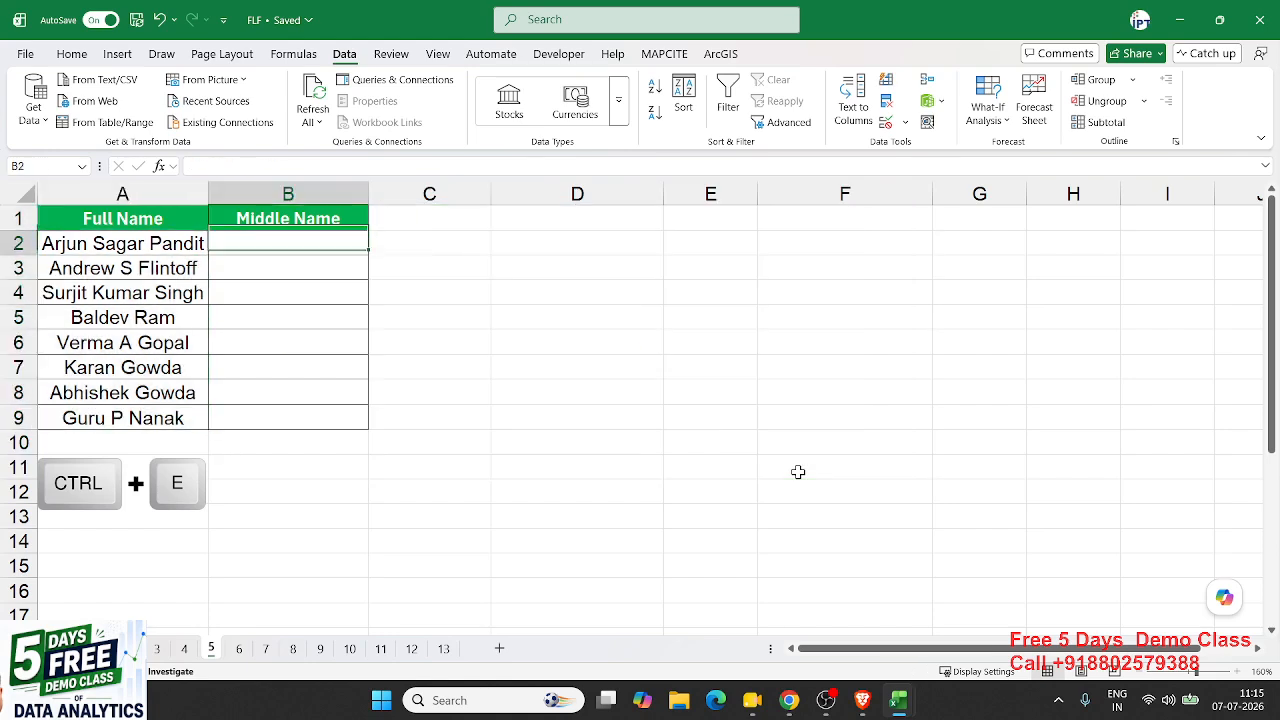
{"action": "type", "text": "Sa"}
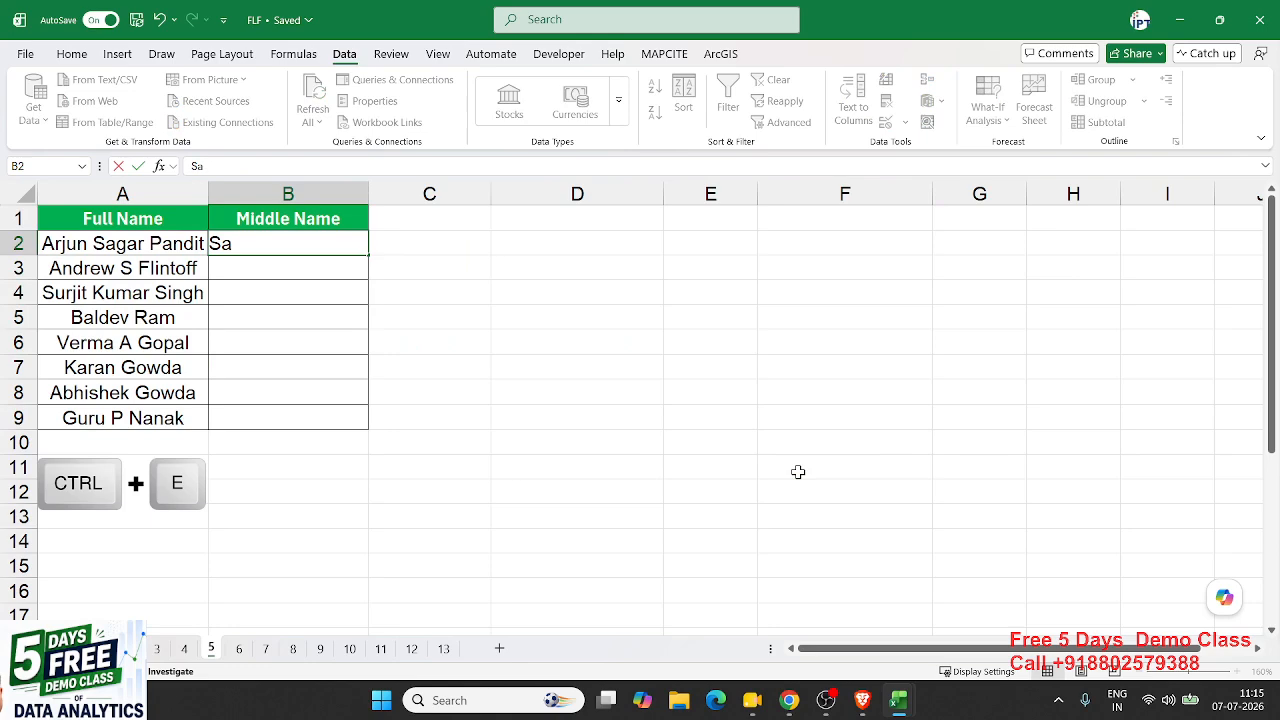
{"action": "type", "text": "gar"}
{"action": "key", "text": "Return"}
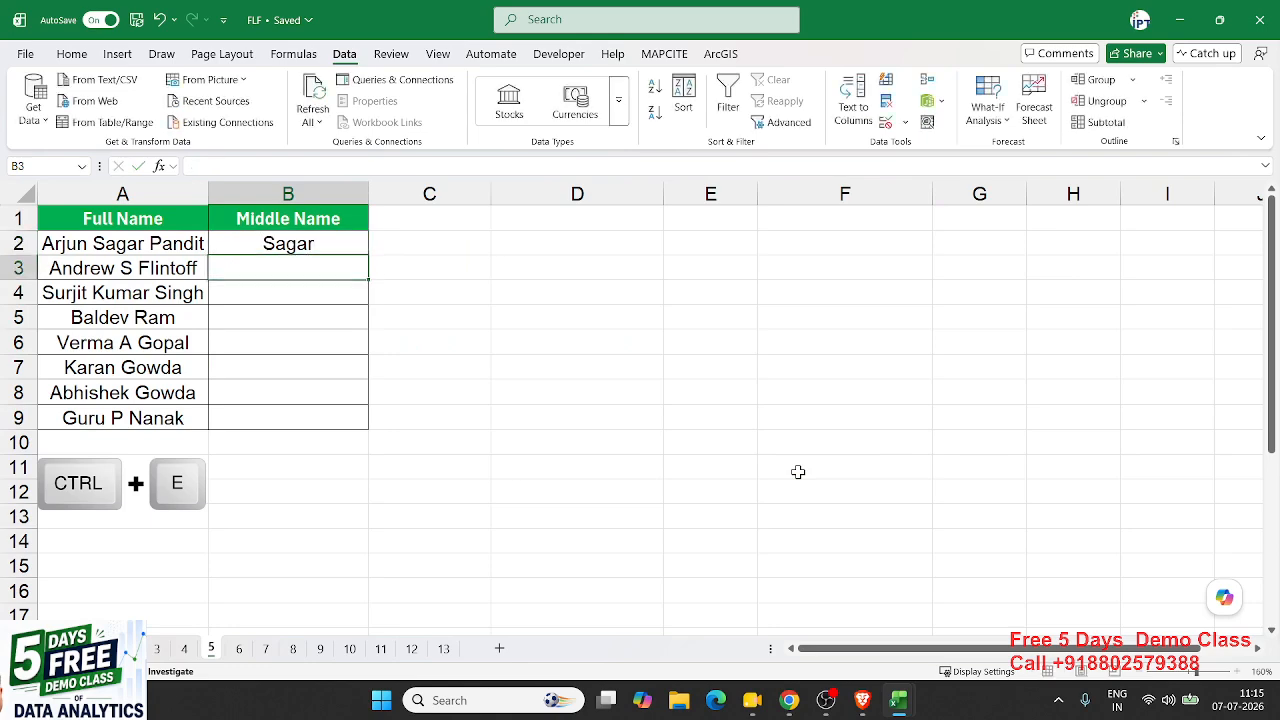
{"action": "key", "text": "Up"}
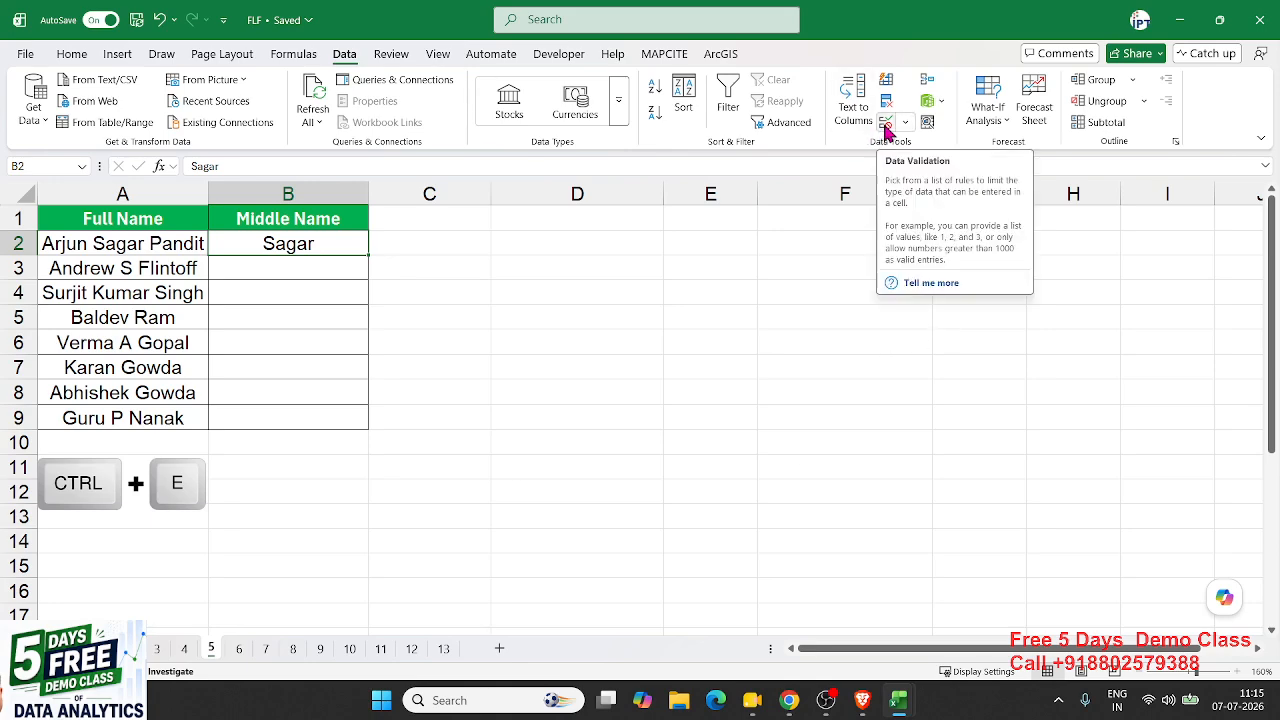
{"action": "left_click", "coordinate": [72, 54]}
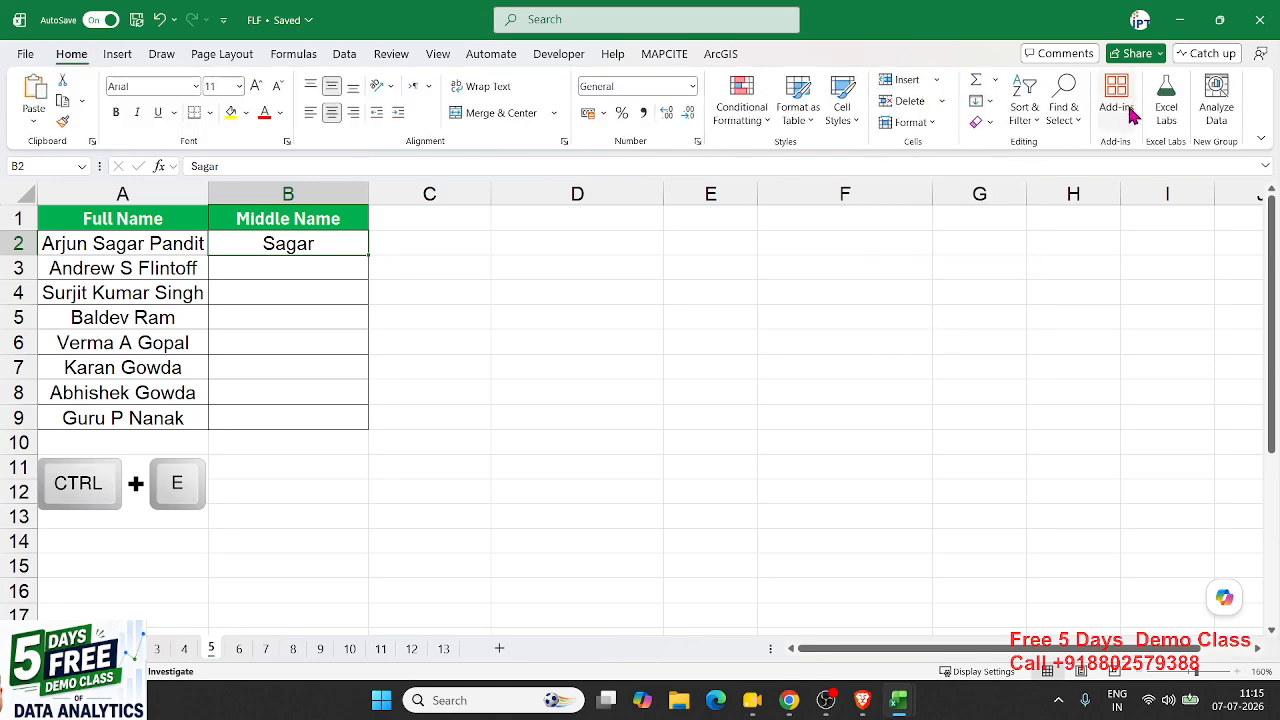
{"action": "left_click", "coordinate": [980, 101]}
{"action": "left_click", "coordinate": [1015, 291]}
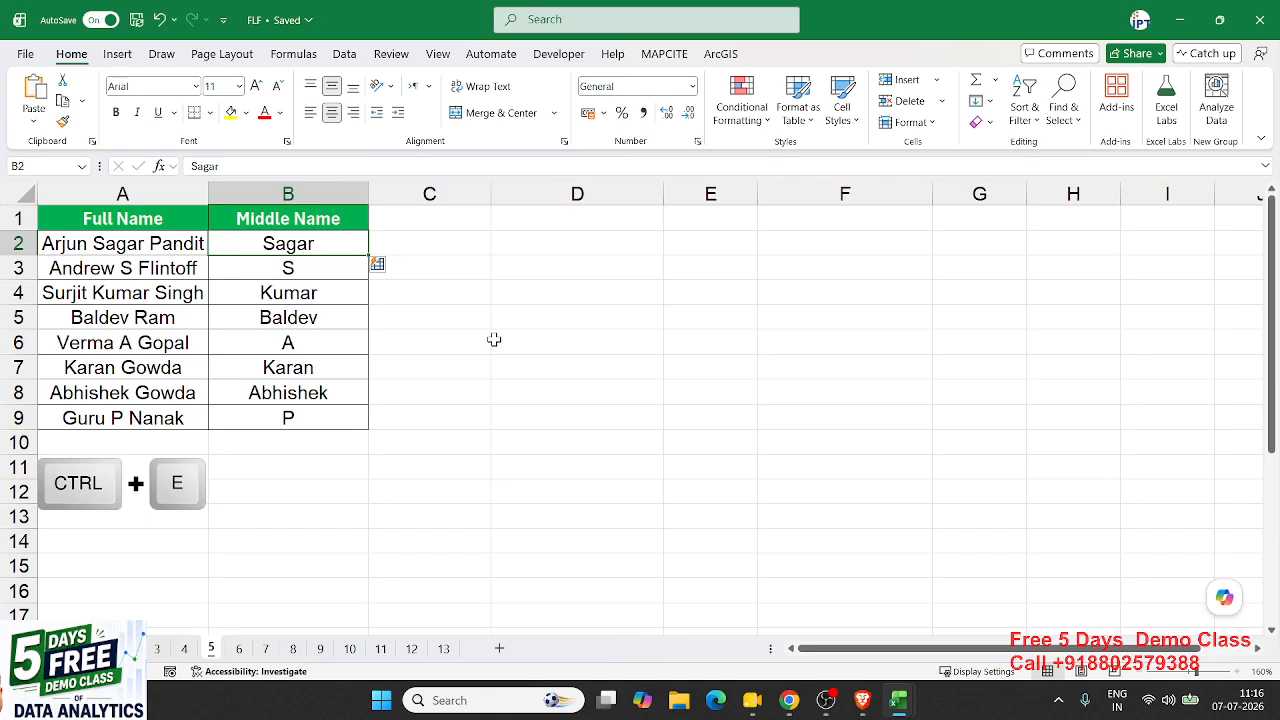
{"action": "left_click", "coordinate": [122, 316]}
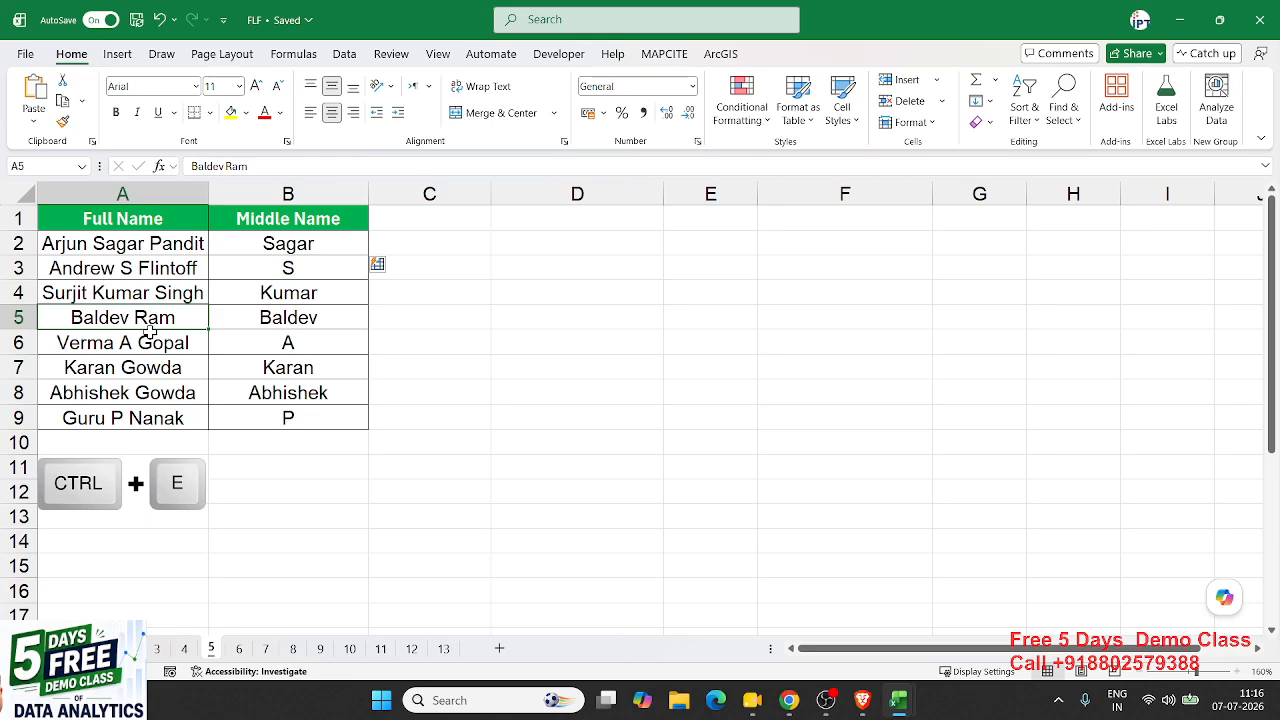
{"action": "key", "text": "alt+Tab"}
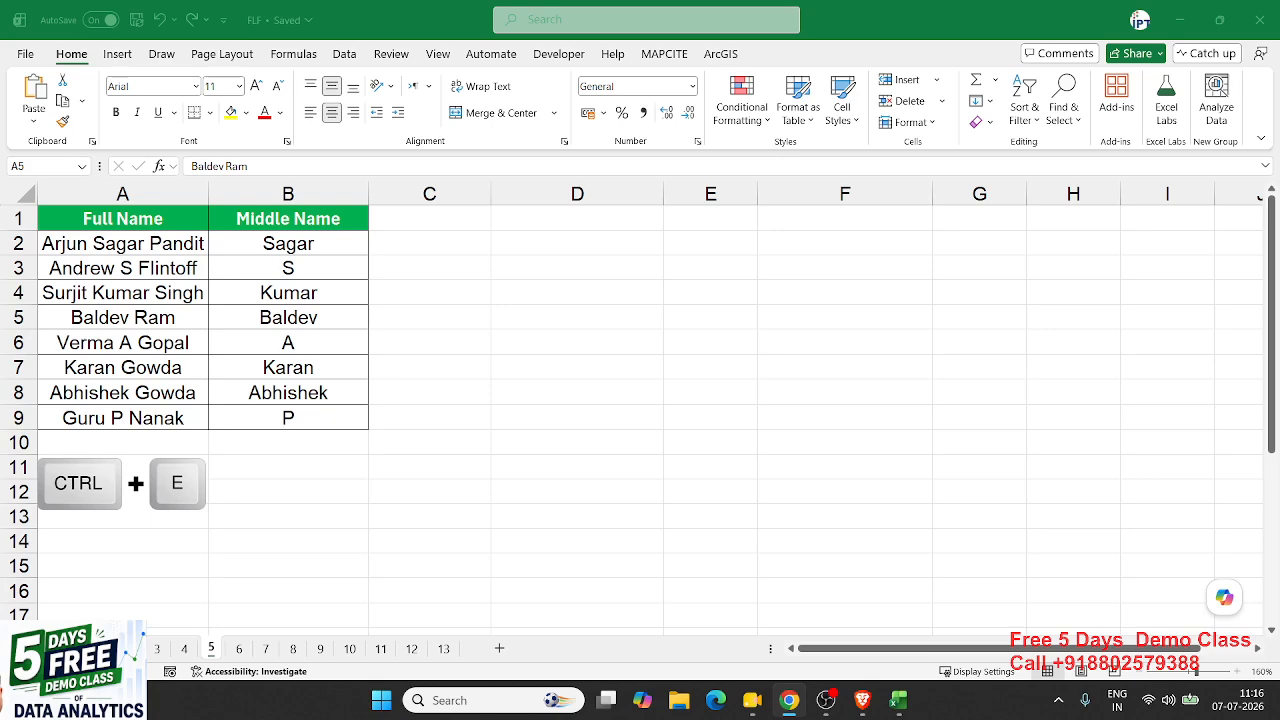
- Clear the flash-filled middle names from B2:B9
{"action": "left_click_drag", "start_coordinate": [334, 417], "coordinate": [316, 252]}
{"action": "key", "text": "ctrl+e"}
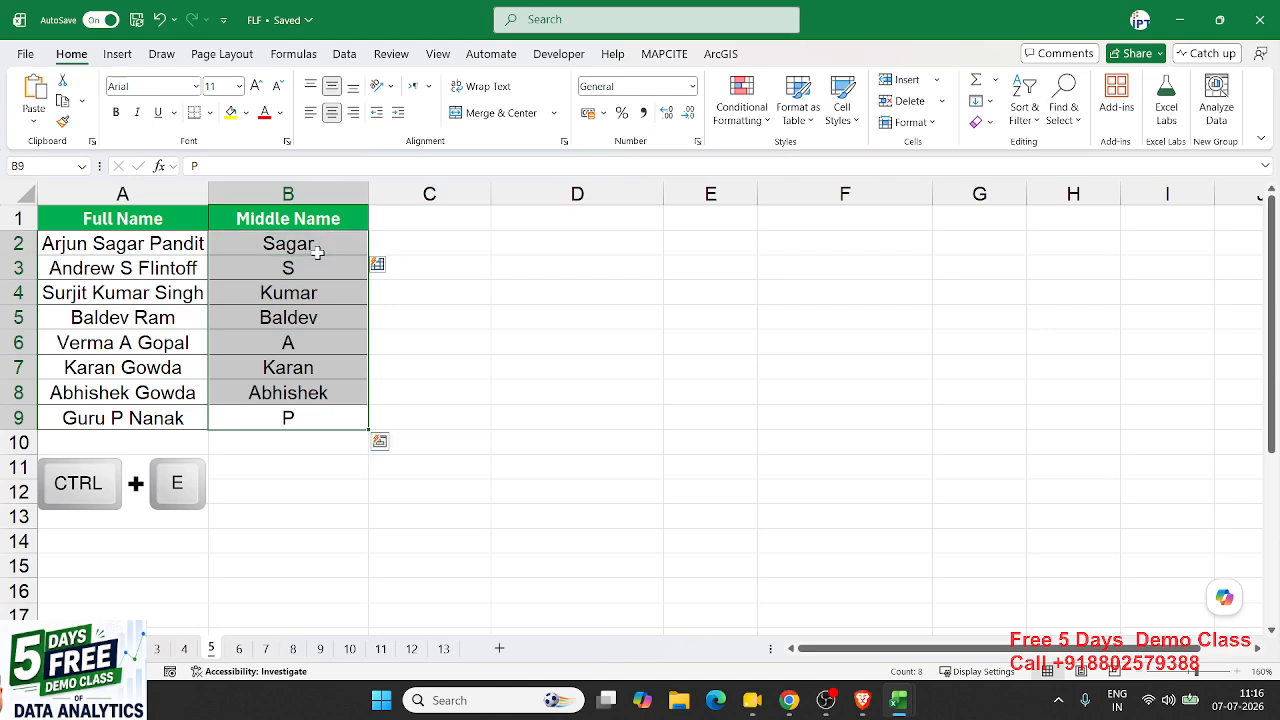
{"action": "key", "text": "Delete"}
{"action": "key", "text": "Up"}
{"action": "key", "text": "Up"}
{"action": "key", "text": "Up"}
{"action": "key", "text": "Up"}
{"action": "key", "text": "Up"}
{"action": "key", "text": "Up"}
{"action": "key", "text": "Up"}
{"action": "key", "text": "Up"}
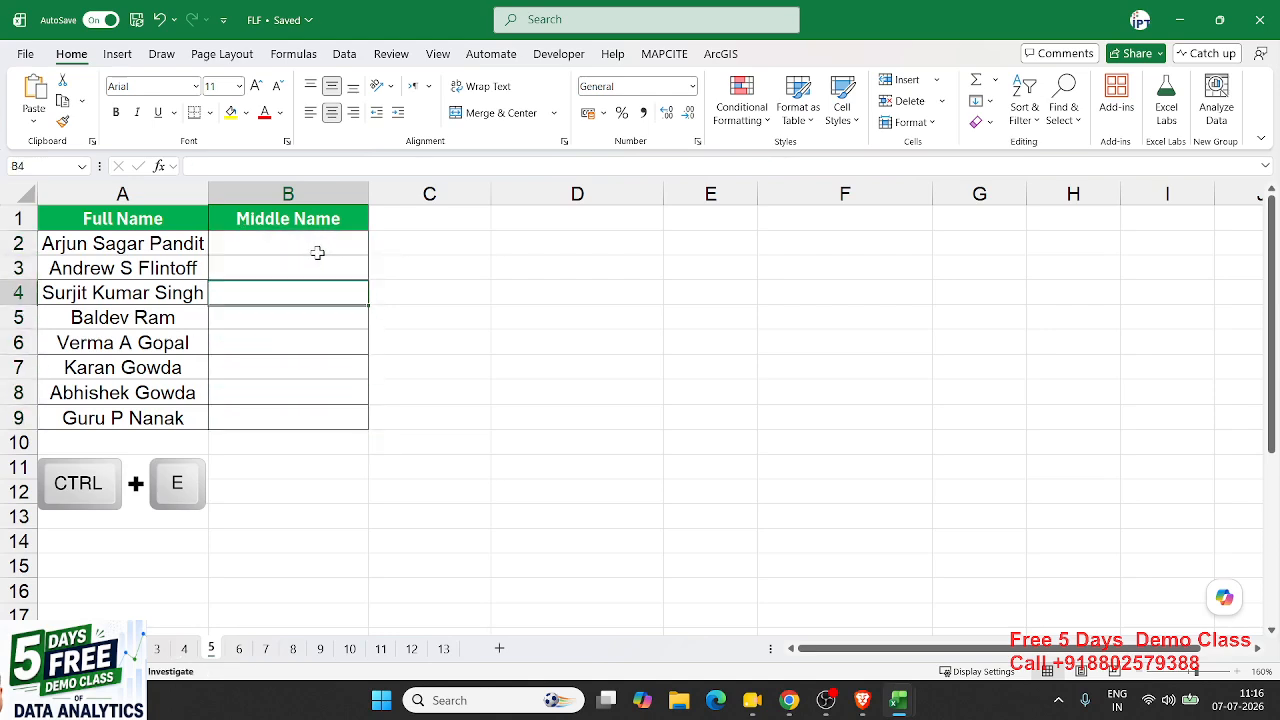
{"action": "left_click", "coordinate": [317, 252]}
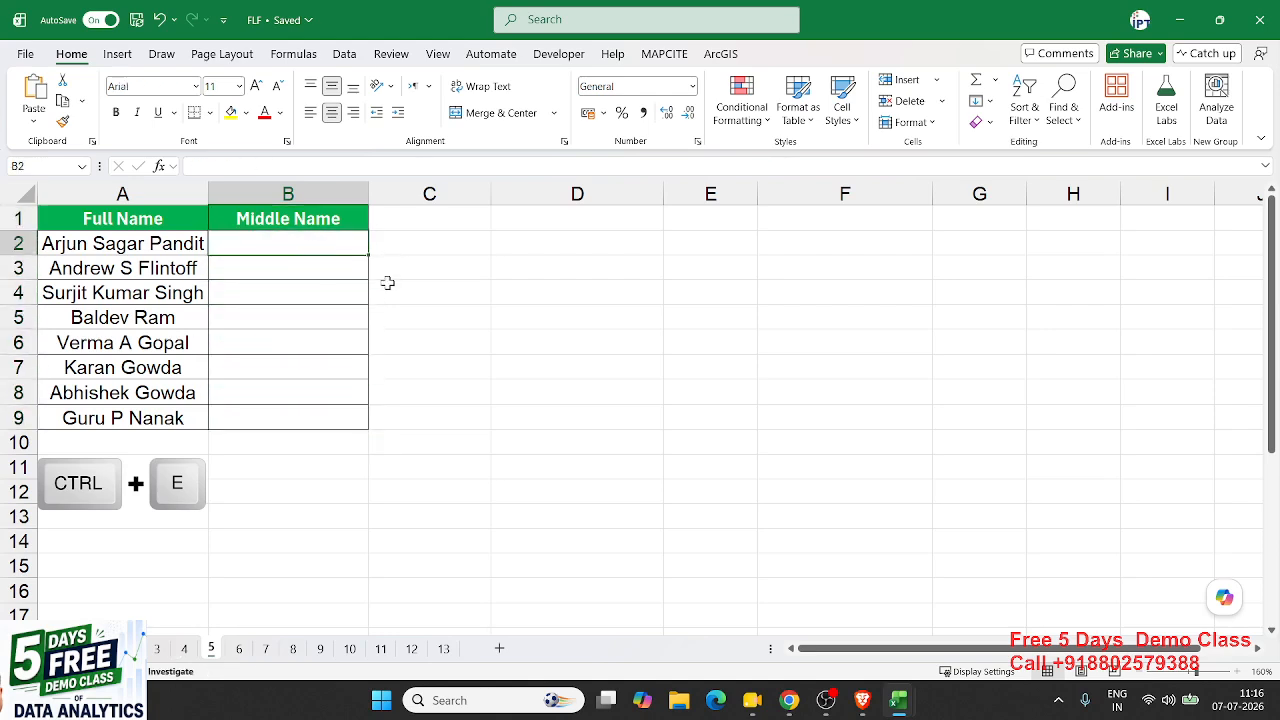
- Ask Copilot to extract the middle names from column A and write them into column B
{"action": "left_click", "coordinate": [1224, 596]}
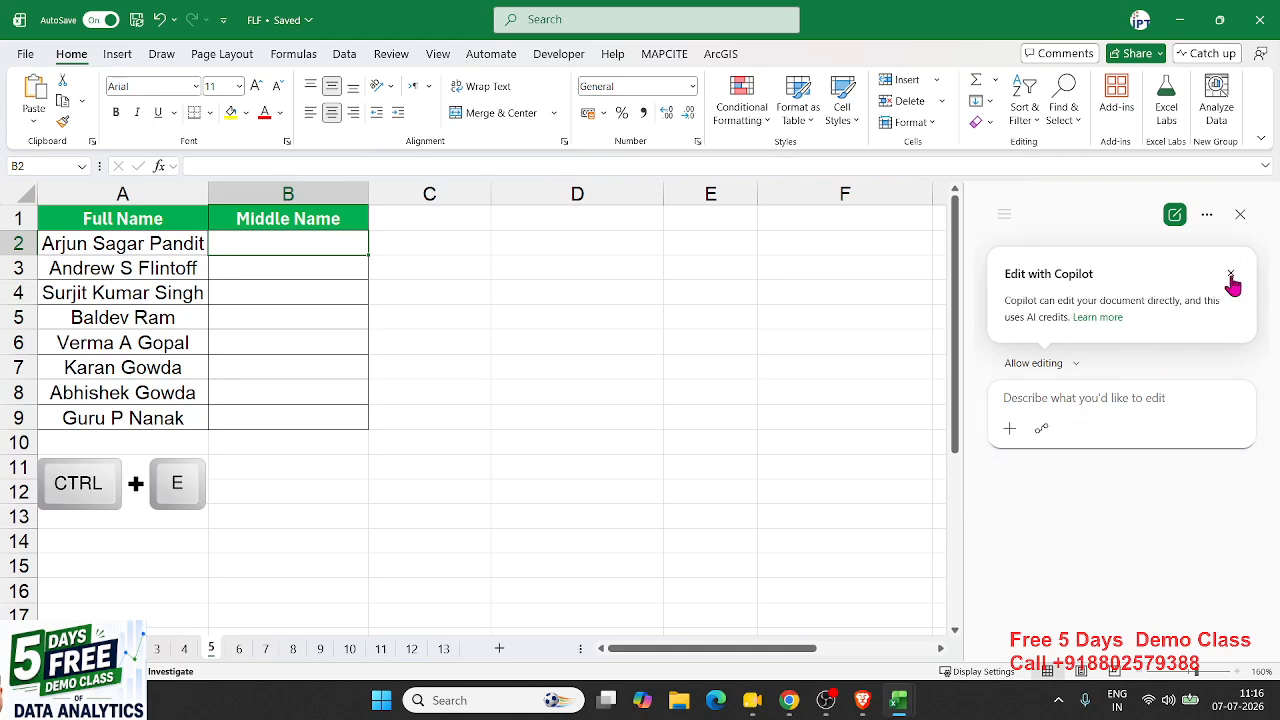
{"action": "left_click", "coordinate": [1231, 274]}
{"action": "left_click", "coordinate": [1042, 420]}
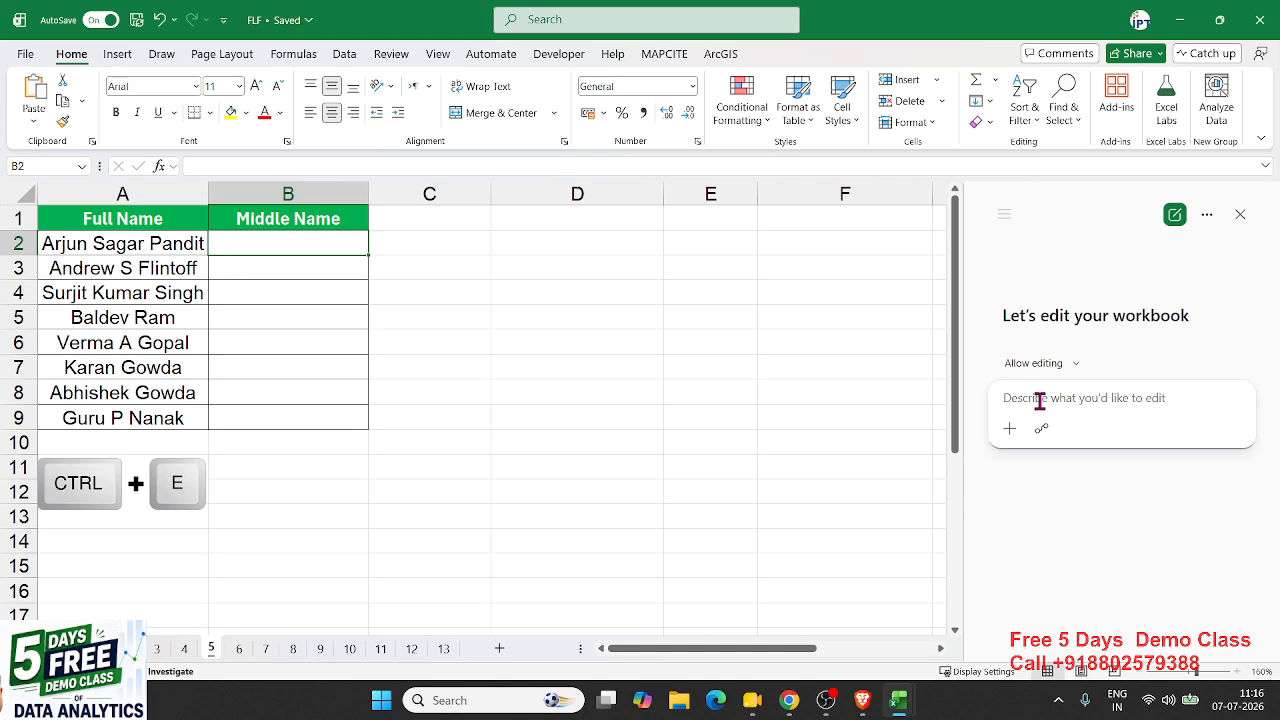
{"action": "type", "text": "Extract"}
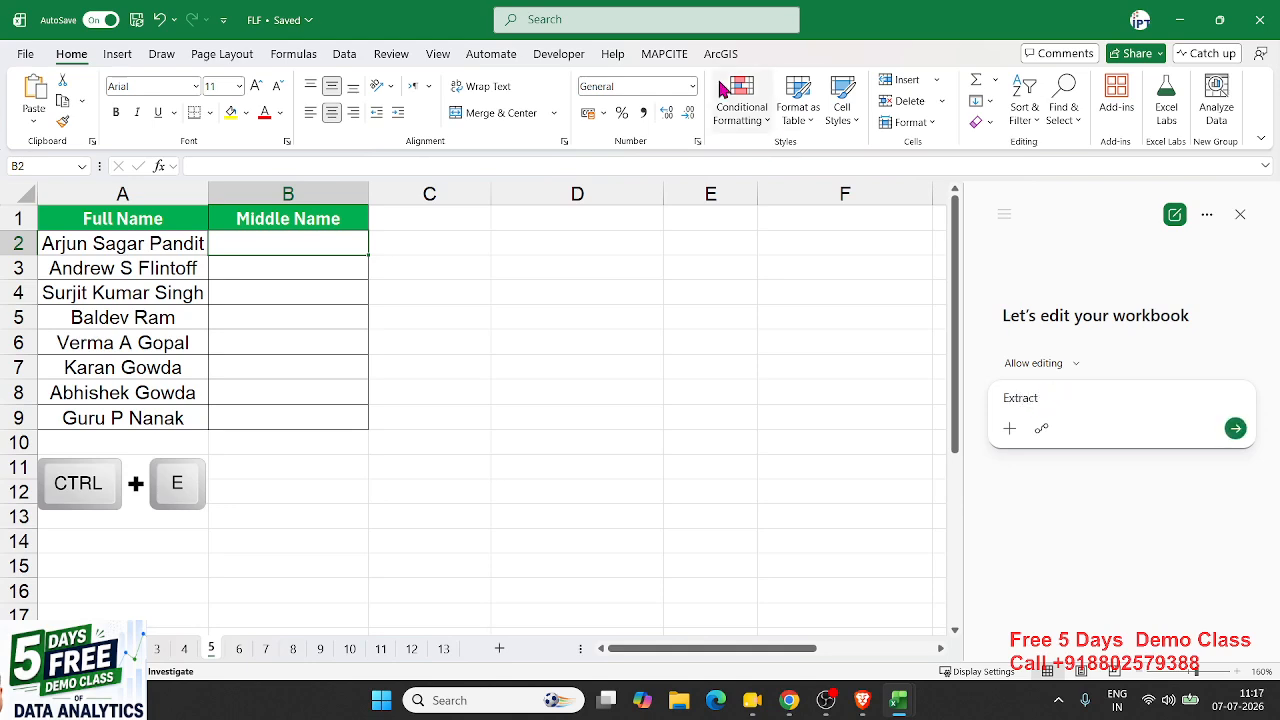
{"action": "type", "text": " Middle Name From Column A a"}
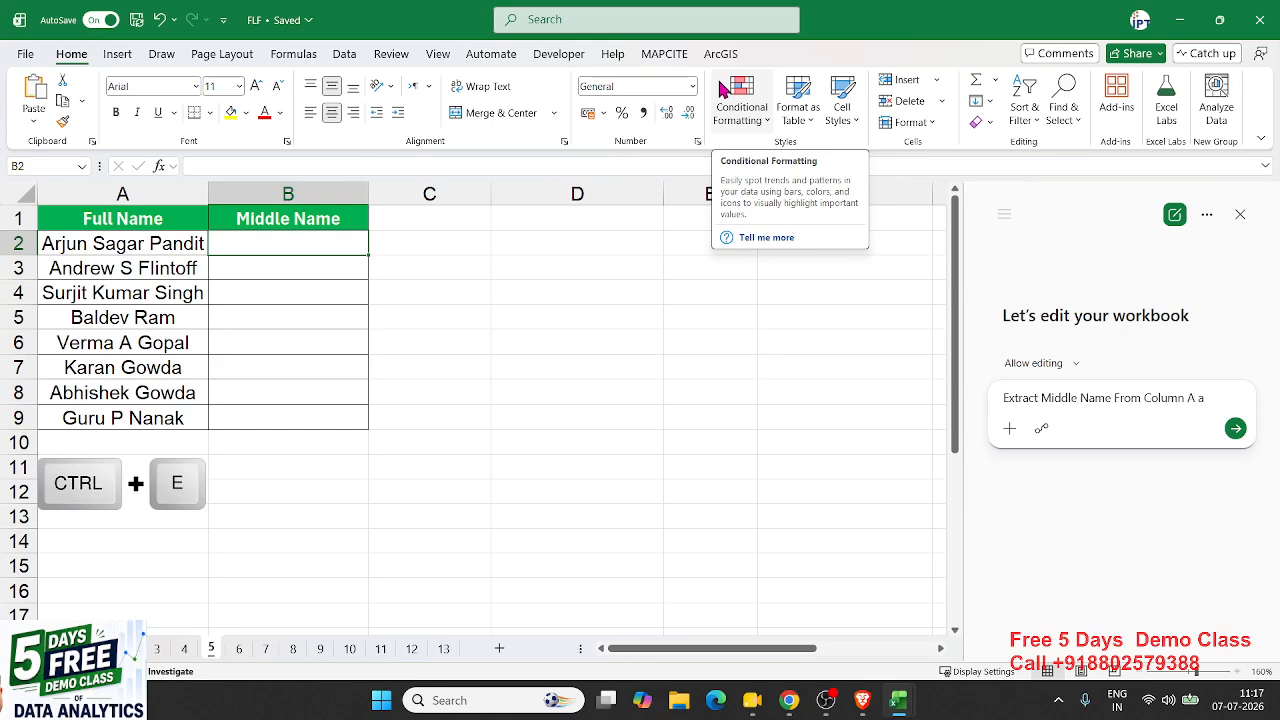
{"action": "type", "text": "nd Write in"}
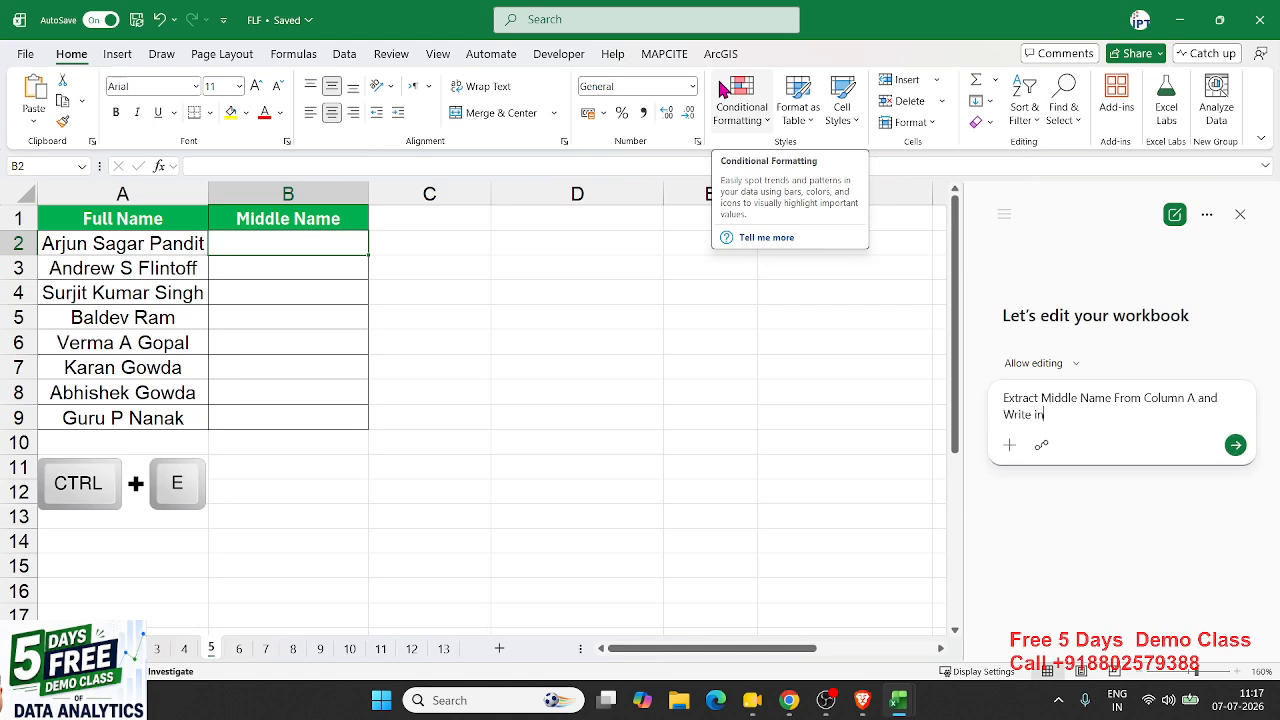
{"action": "type", "text": " B"}
{"action": "type", "text": "Column B"}
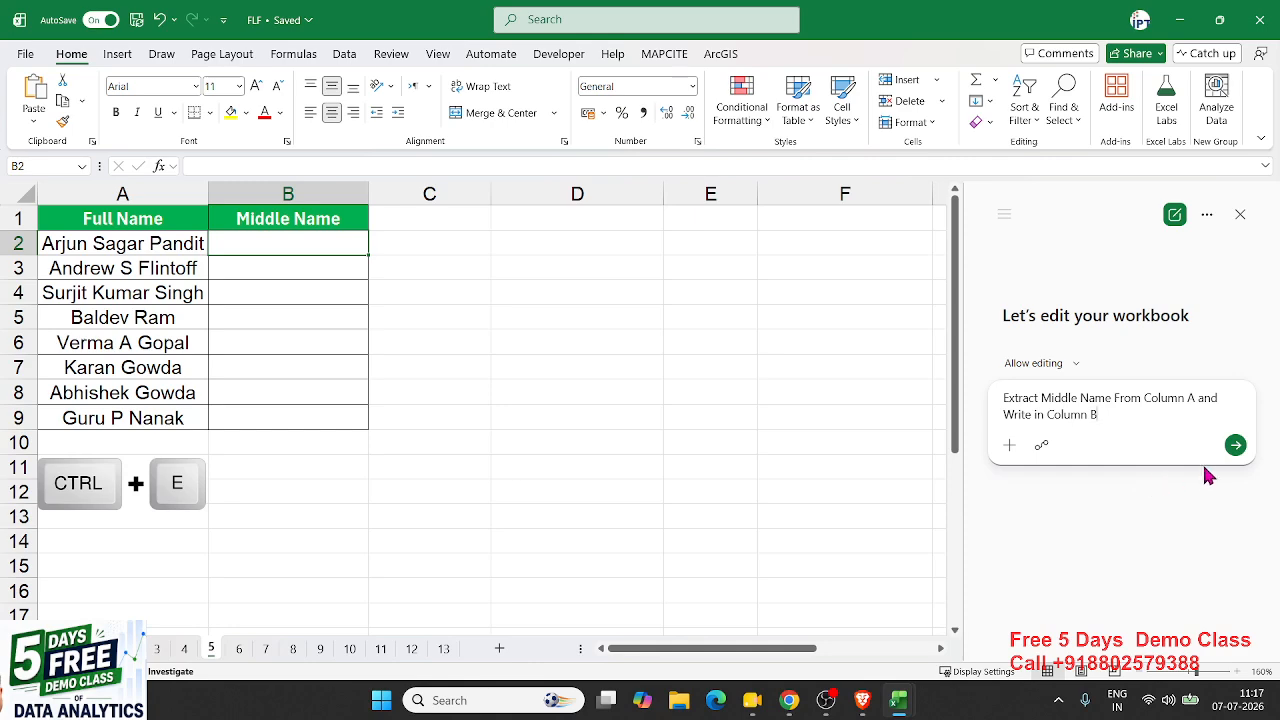
{"action": "left_click", "coordinate": [1235, 446]}
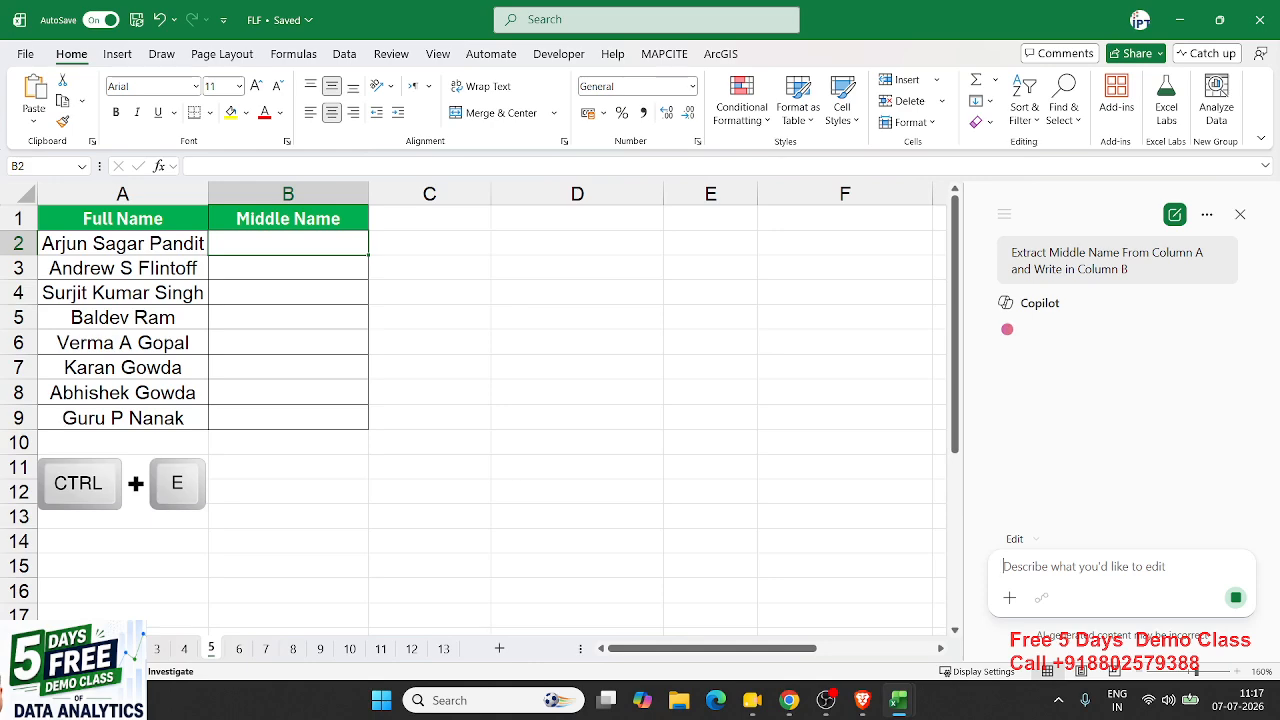
- Load chatgpt.com in a new Chrome window, then minimize Chrome back to Excel
{"action": "left_click", "coordinate": [789, 700]}
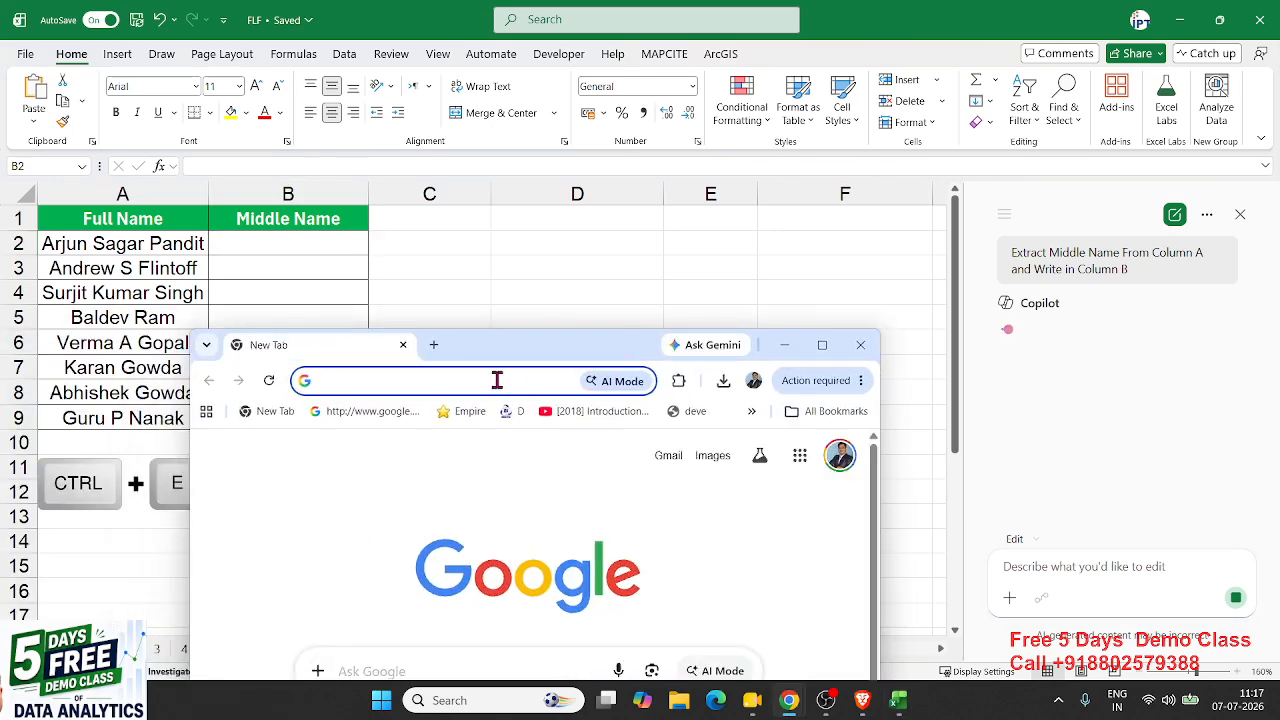
{"action": "type", "text": "ch"}
{"action": "key", "text": "Return"}
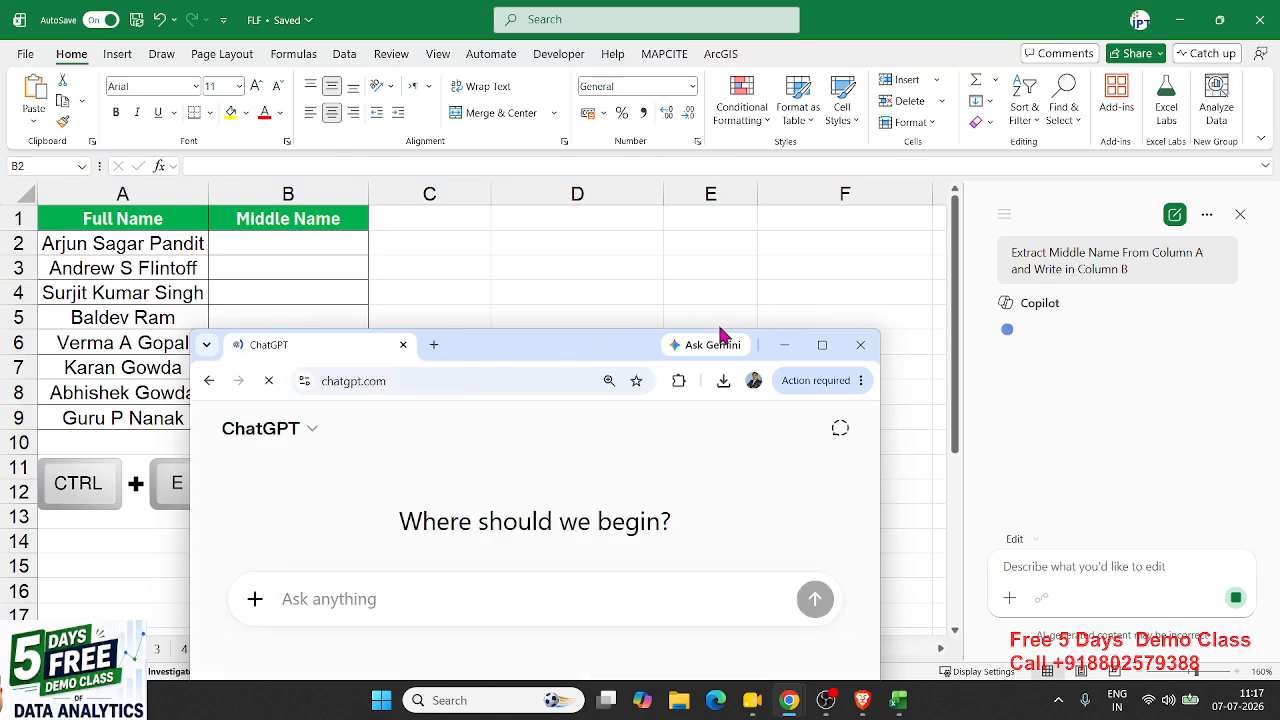
{"action": "left_click", "coordinate": [820, 347]}
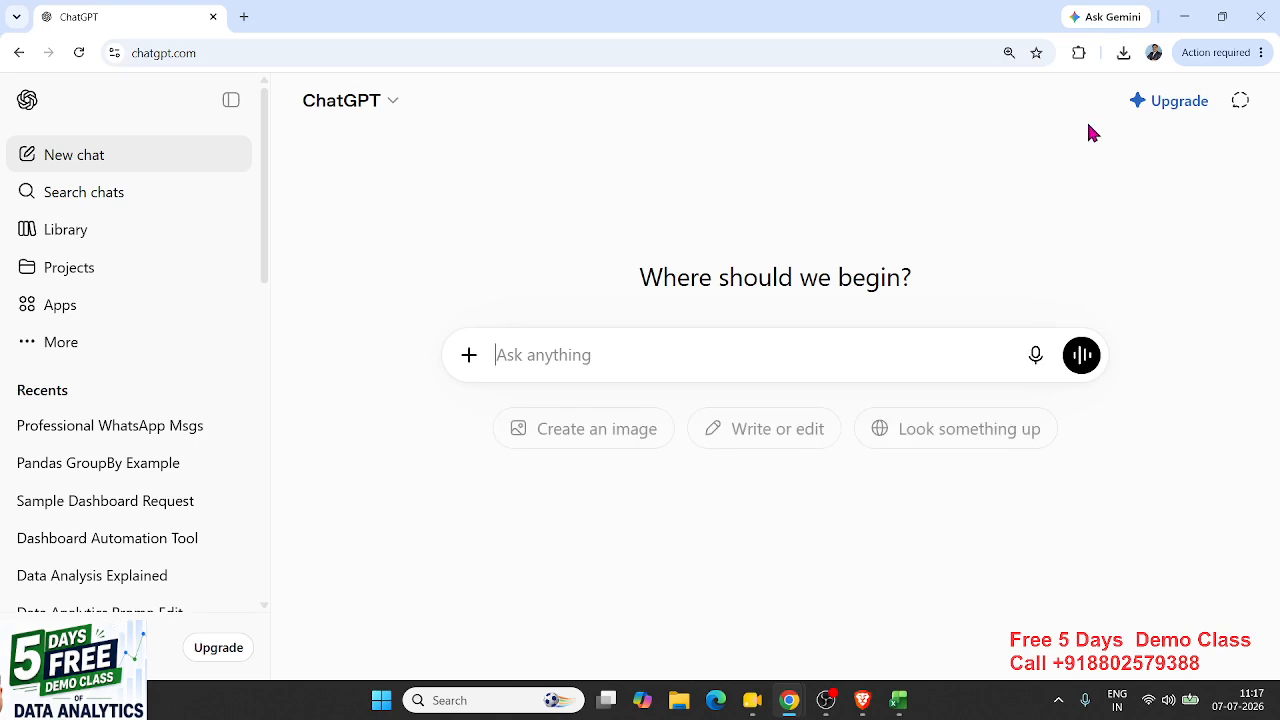
{"action": "left_click", "coordinate": [1187, 17]}
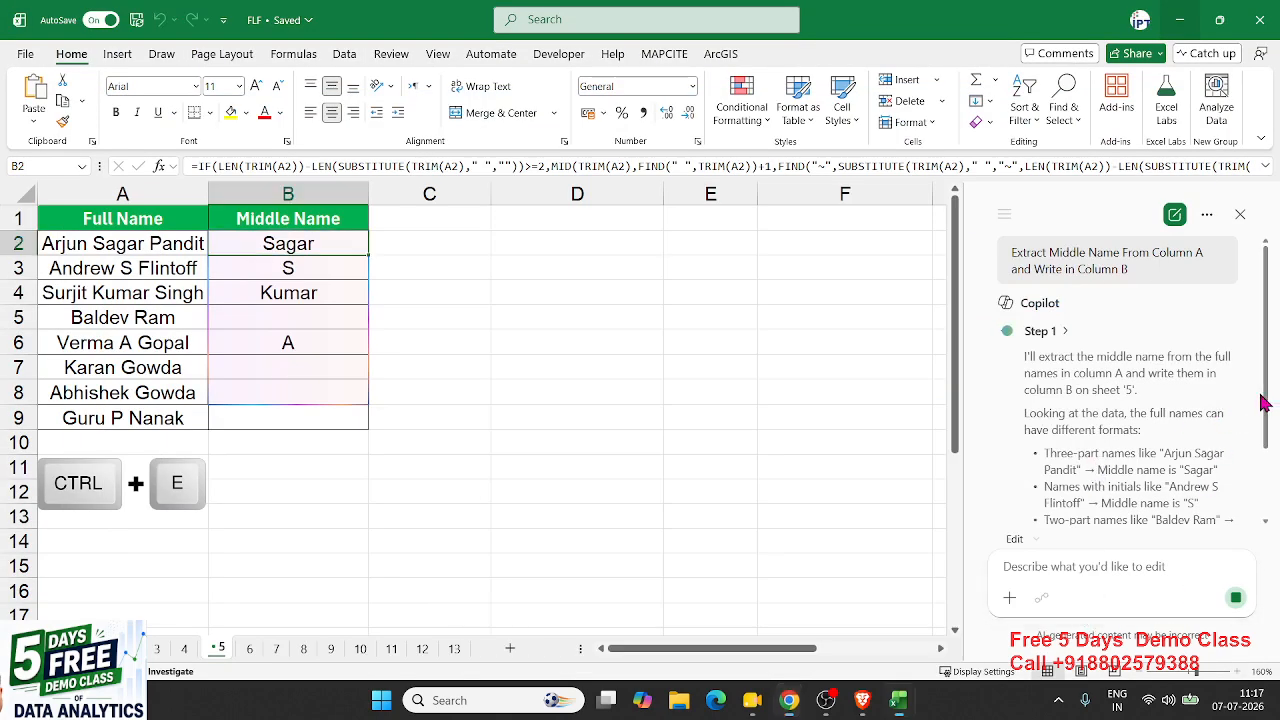
- Select the Full Name list A1:A9 and copy it to the clipboard
{"action": "left_click_drag", "start_coordinate": [1262, 404], "coordinate": [1224, 455]}
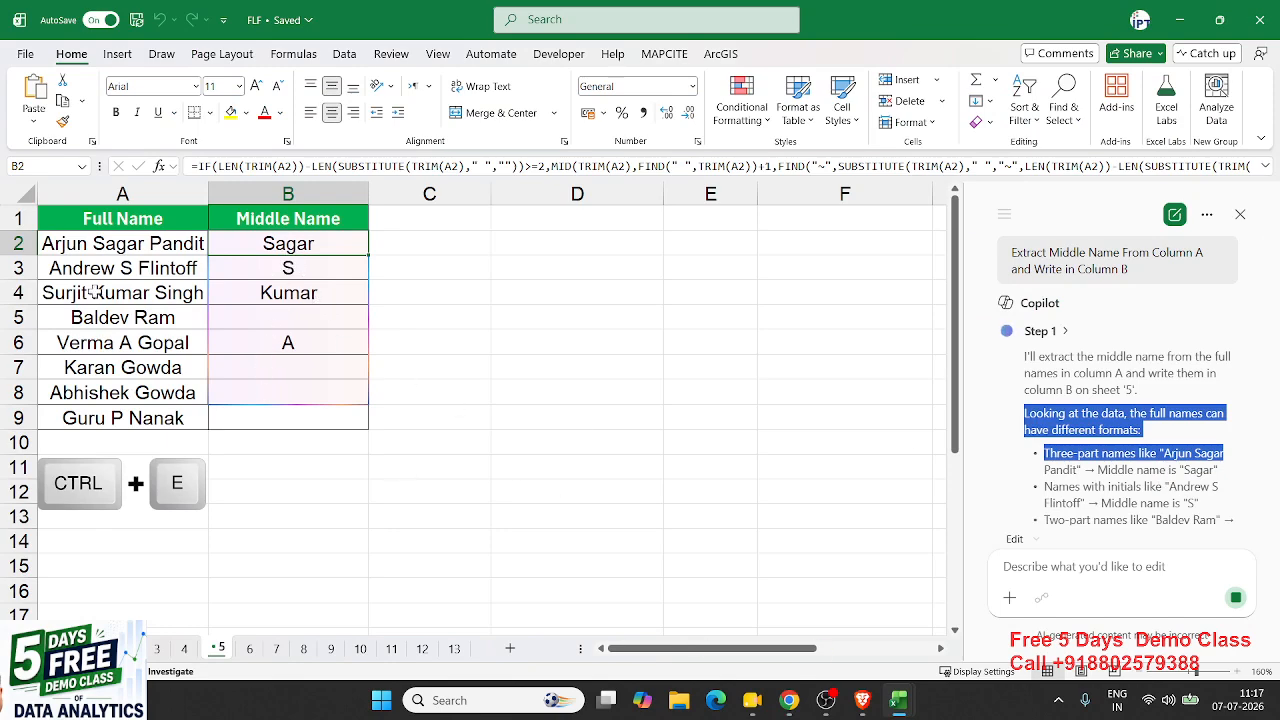
{"action": "left_click", "coordinate": [106, 222]}
{"action": "left_click_drag", "start_coordinate": [106, 222], "coordinate": [90, 410]}
{"action": "key", "text": "ctrl+c"}
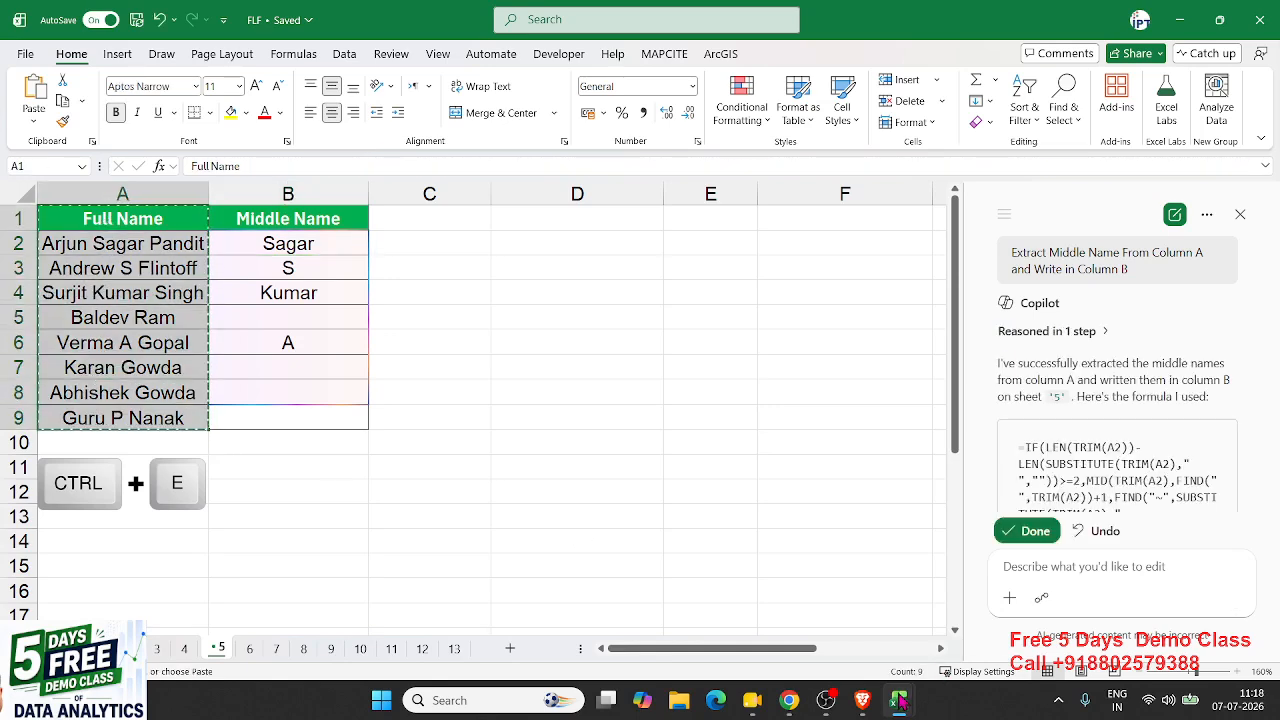
{"action": "left_click", "coordinate": [912, 700]}
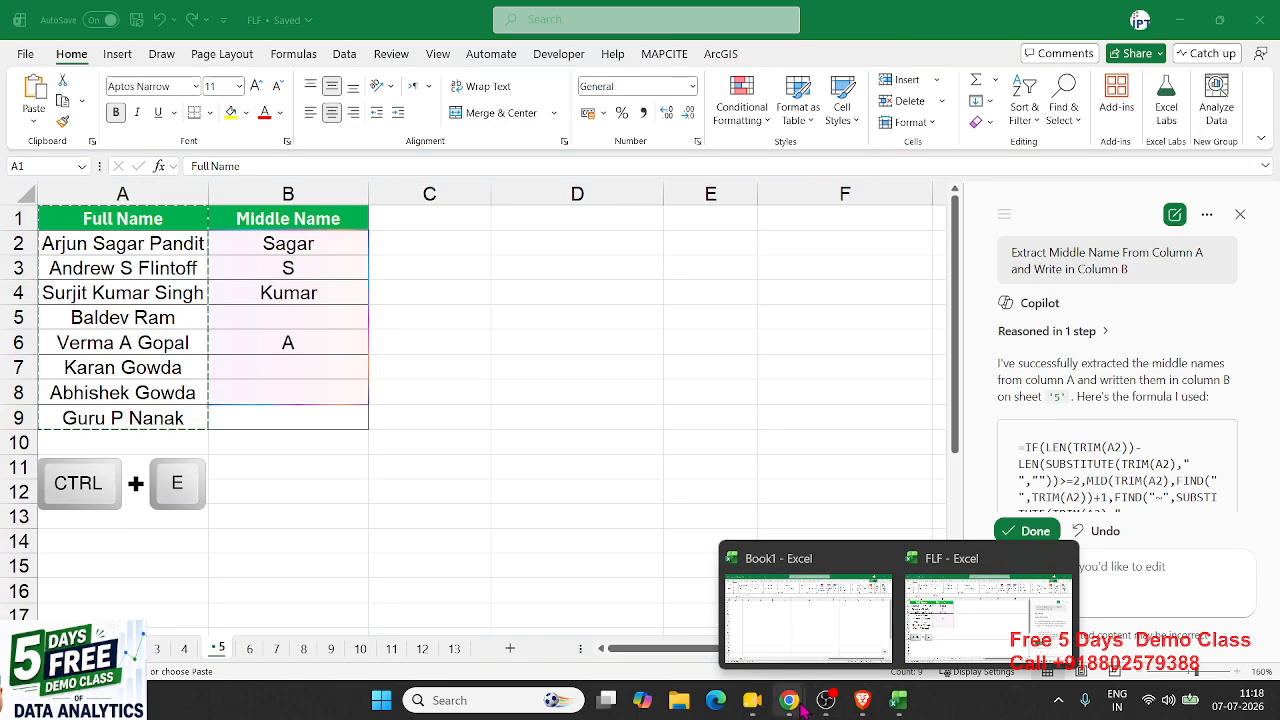
- Paste the copied names into a new ChatGPT prompt with 'Extract Middle Name' and send it
{"action": "mouse_move", "coordinate": [840, 640]}
{"action": "mouse_move", "coordinate": [805, 703]}
{"action": "left_click", "coordinate": [877, 645]}
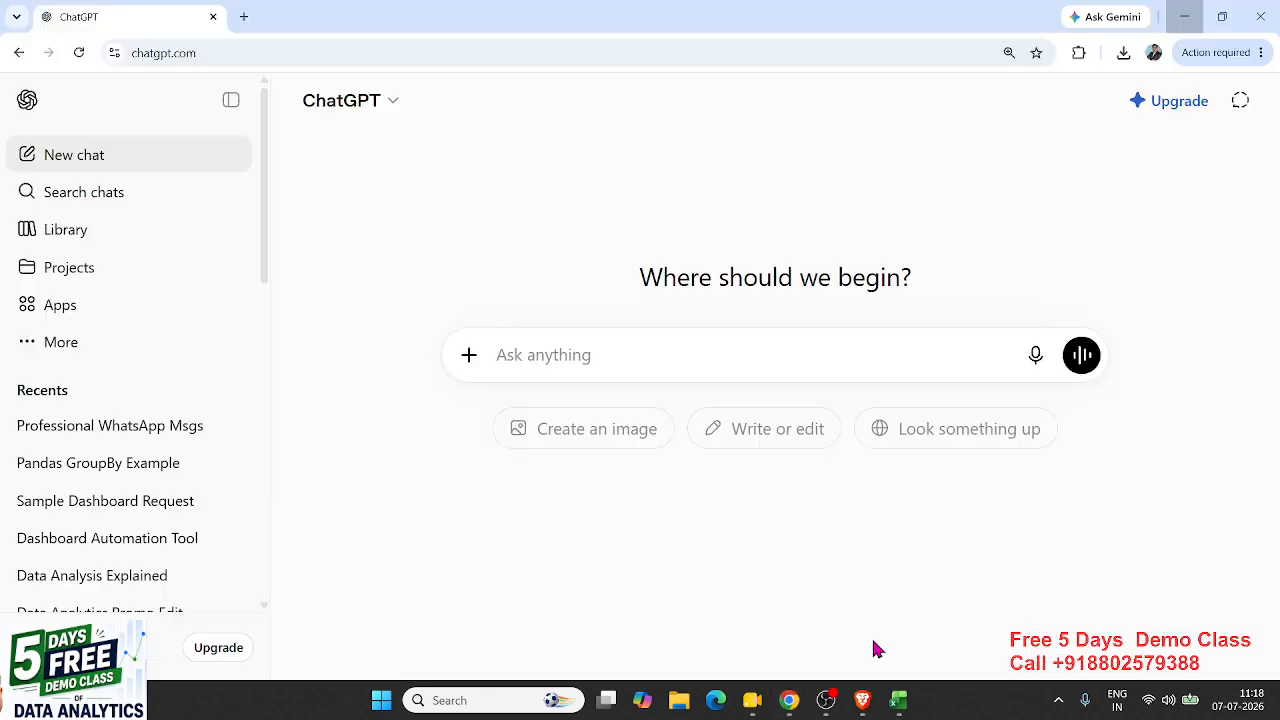
{"action": "left_click", "coordinate": [569, 362]}
{"action": "key", "text": "ctrl+v"}
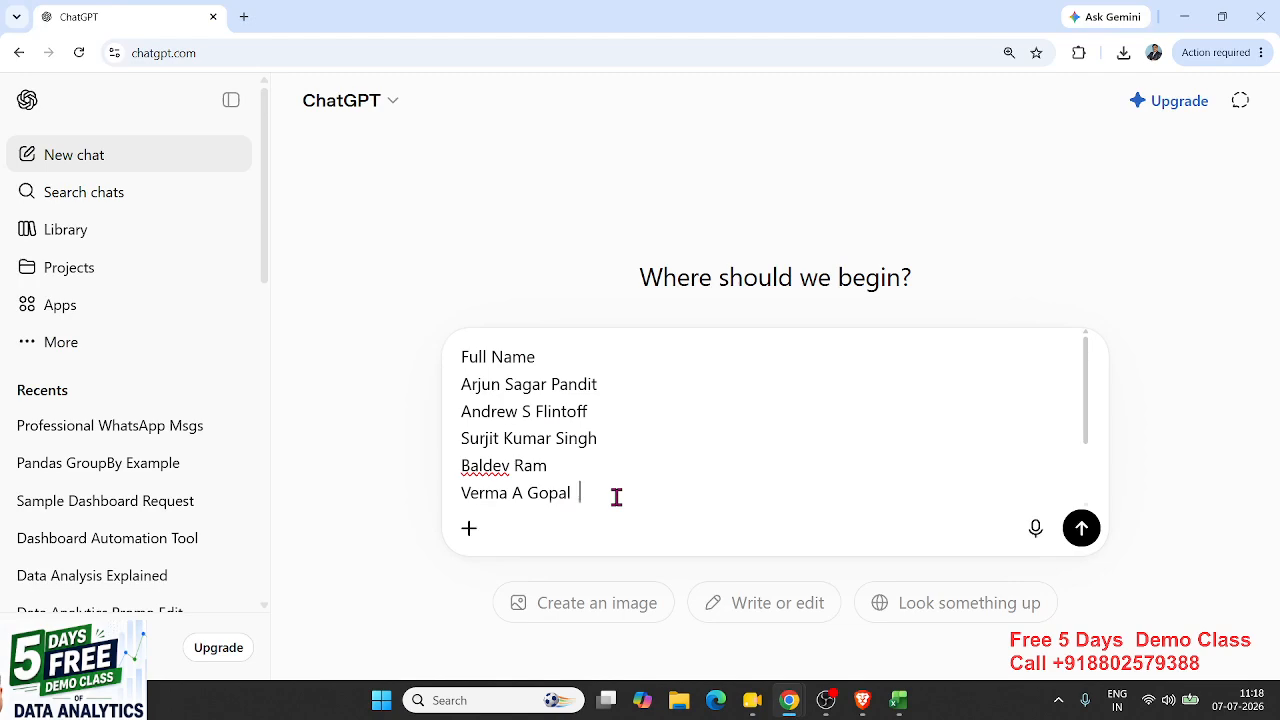
{"action": "type", "text": "E"}
{"action": "key", "text": "alt+Tab"}
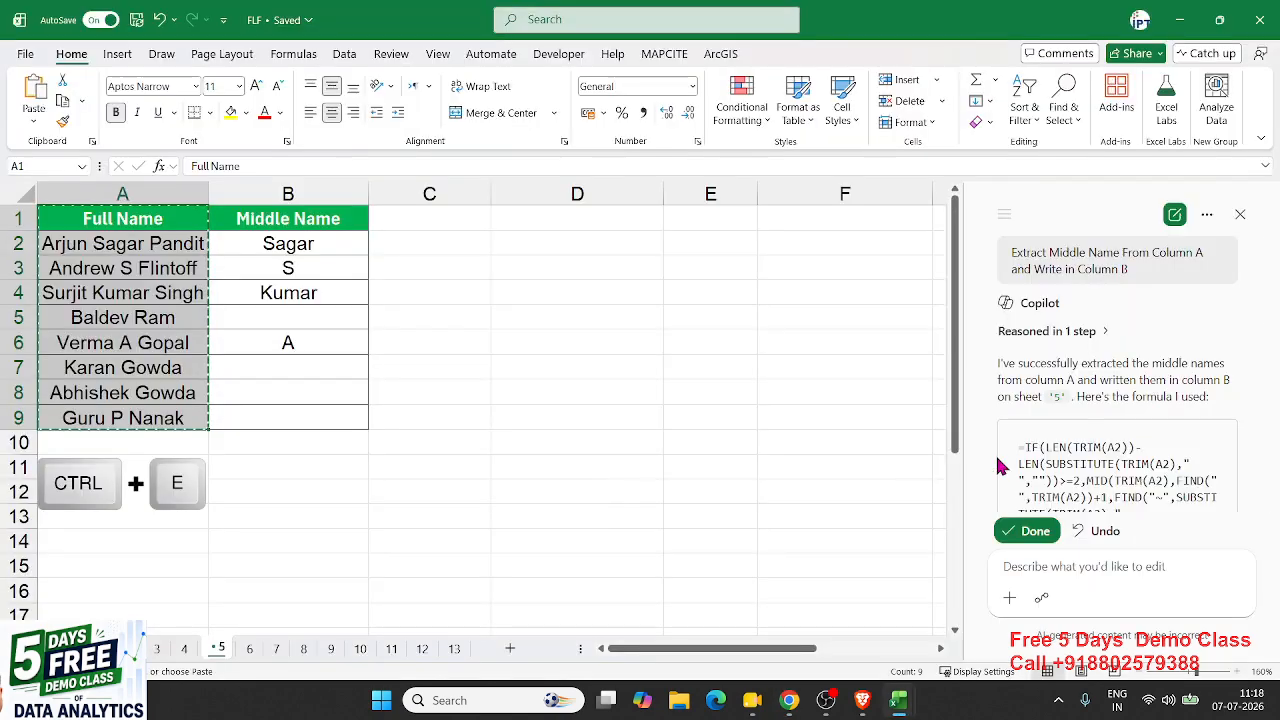
{"action": "left_click_drag", "start_coordinate": [1011, 253], "coordinate": [1121, 253]}
{"action": "key", "text": "alt+Tab"}
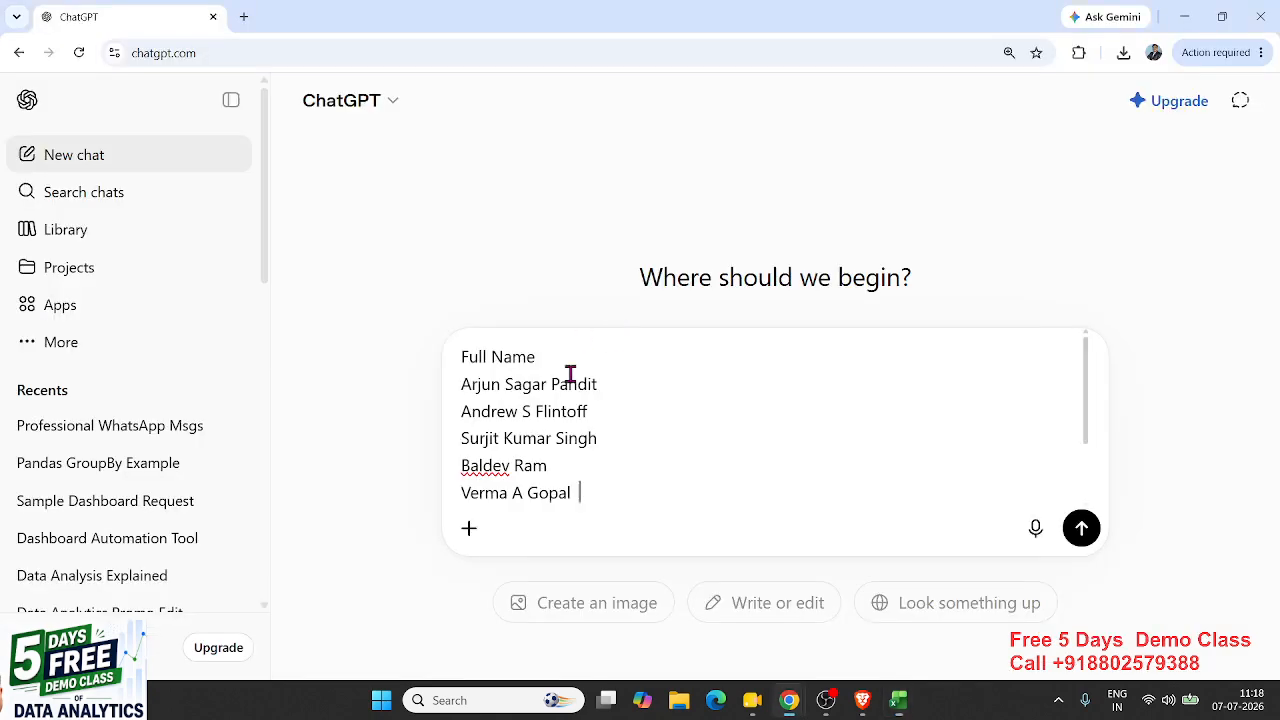
{"action": "key", "text": "ctrl+v"}
{"action": "key", "text": "Return"}
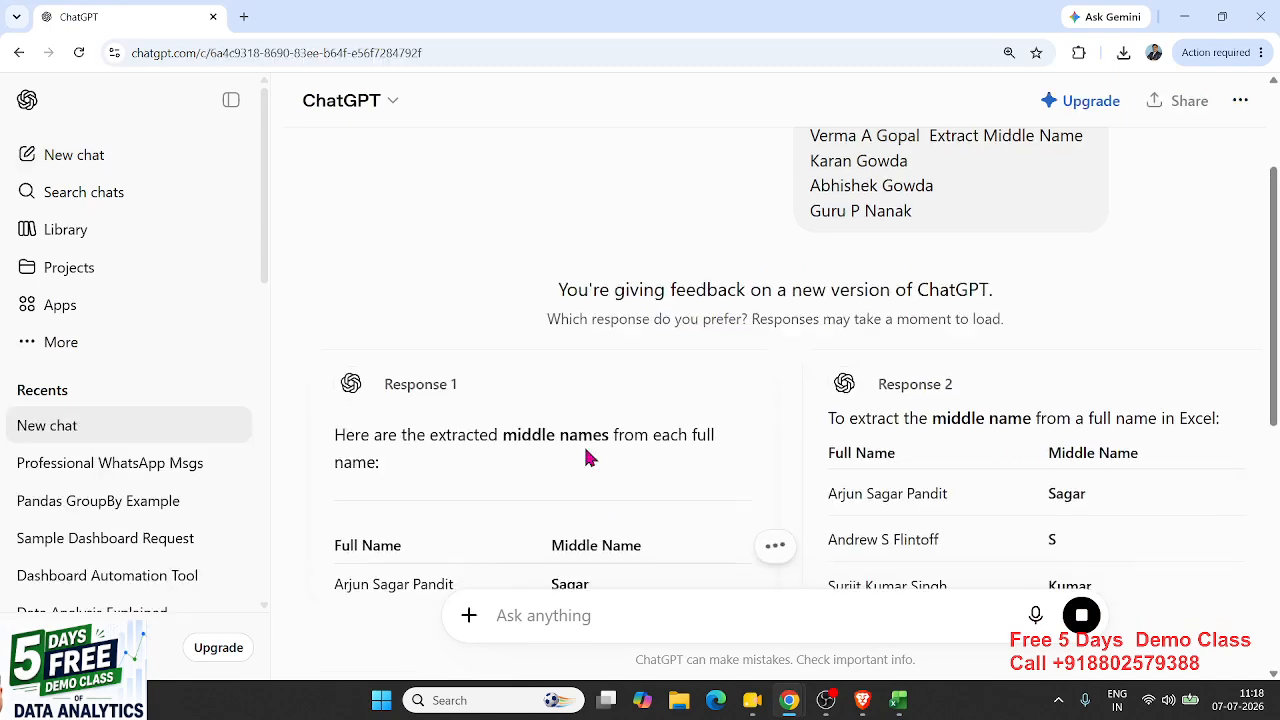
- Review ChatGPT's middle-name tables, select its Excel formula, then return to Excel
{"action": "scroll", "coordinate": [584, 449], "scroll_direction": "down", "scroll_amount": 4}
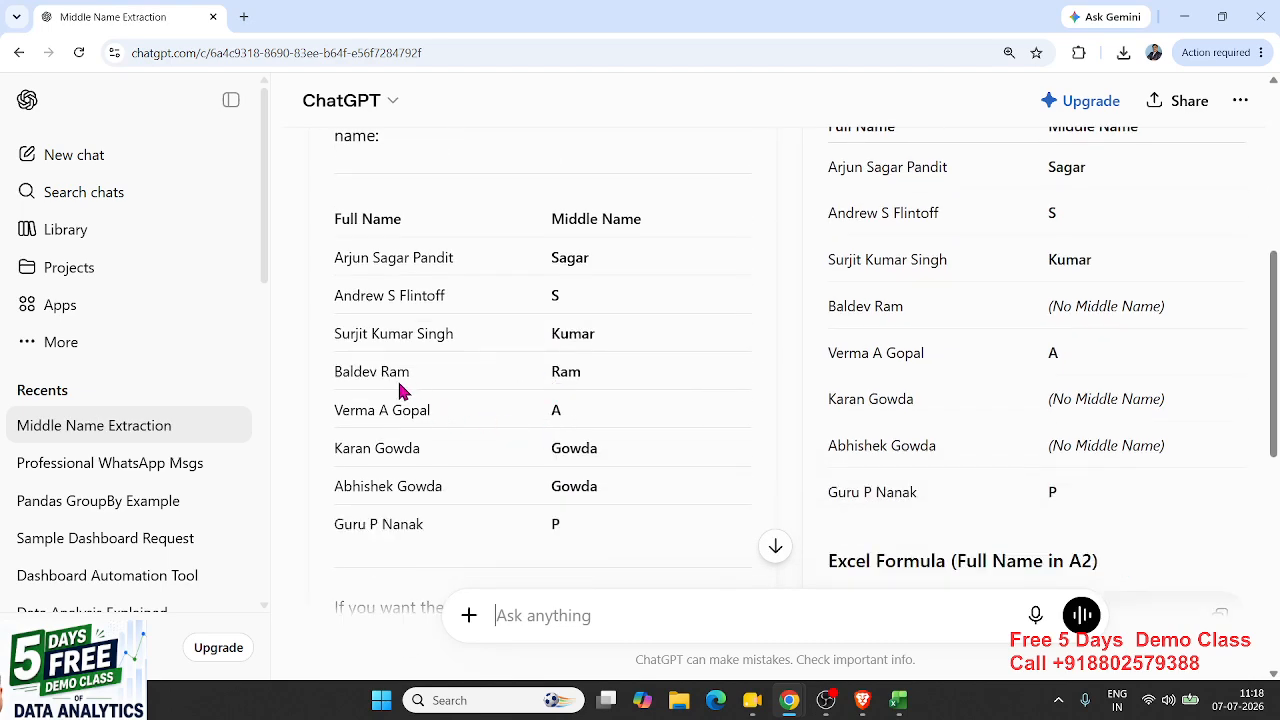
{"action": "scroll", "coordinate": [1143, 386], "scroll_direction": "up", "scroll_amount": 1}
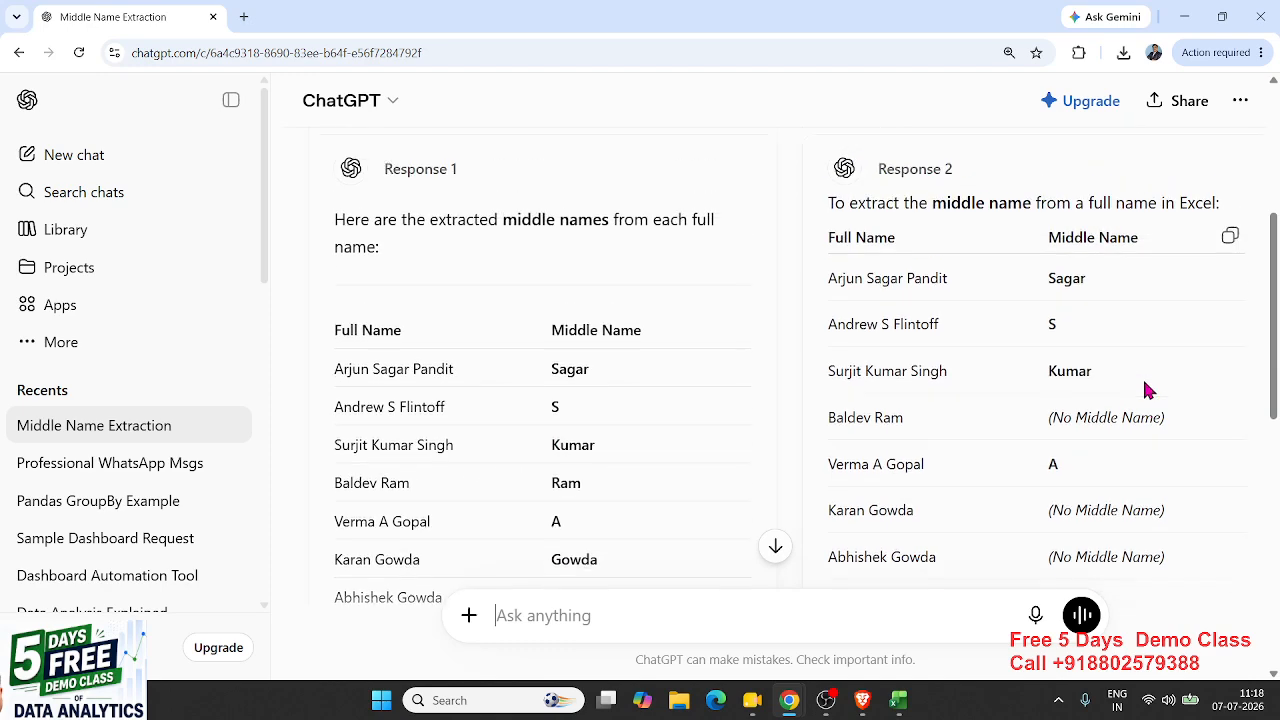
{"action": "scroll", "coordinate": [1143, 386], "scroll_direction": "down", "scroll_amount": 3}
{"action": "scroll", "coordinate": [1143, 388], "scroll_direction": "up", "scroll_amount": 4}
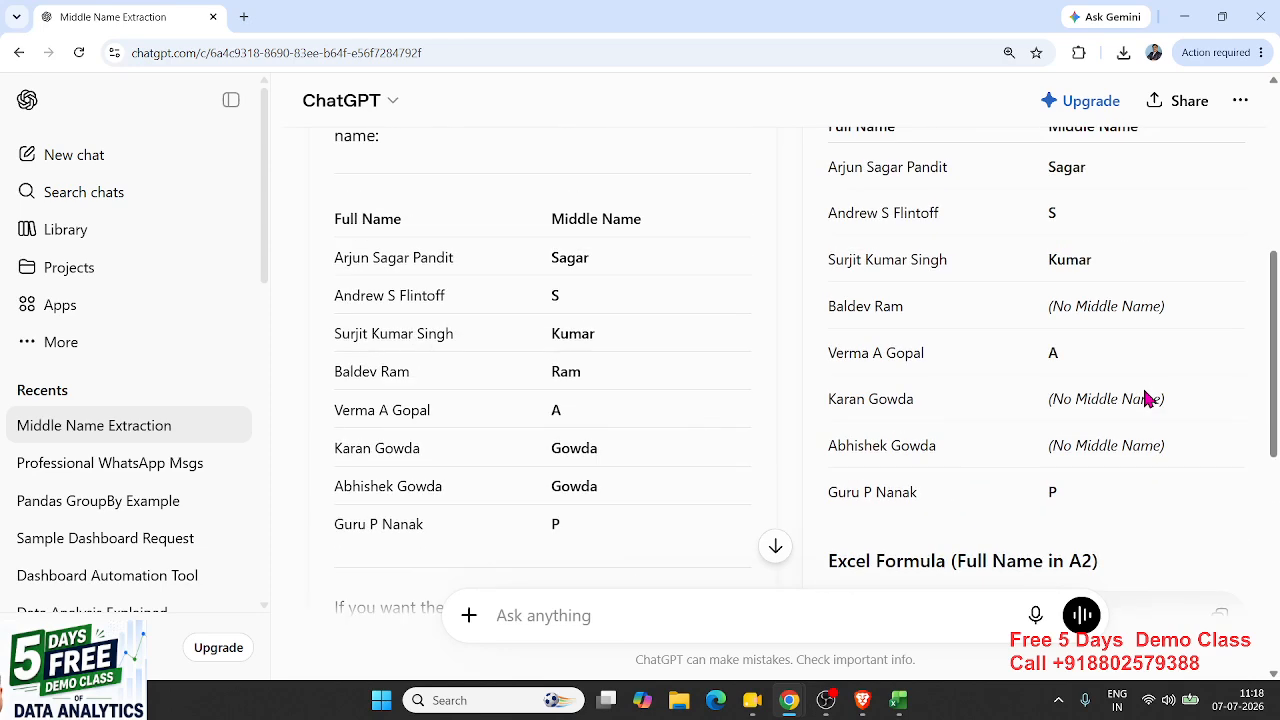
{"action": "scroll", "coordinate": [1143, 388], "scroll_direction": "down", "scroll_amount": 2}
{"action": "triple_click", "coordinate": [971, 532]}
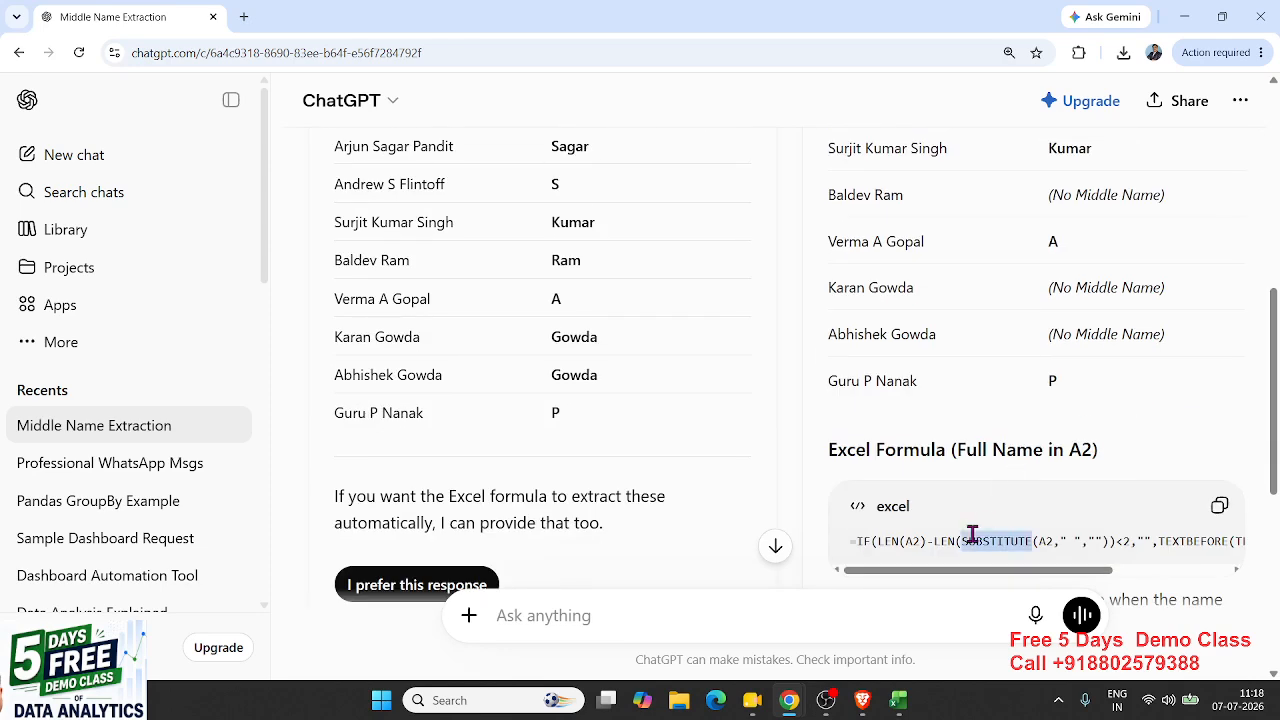
{"action": "scroll", "coordinate": [975, 540], "scroll_direction": "up", "scroll_amount": 5}
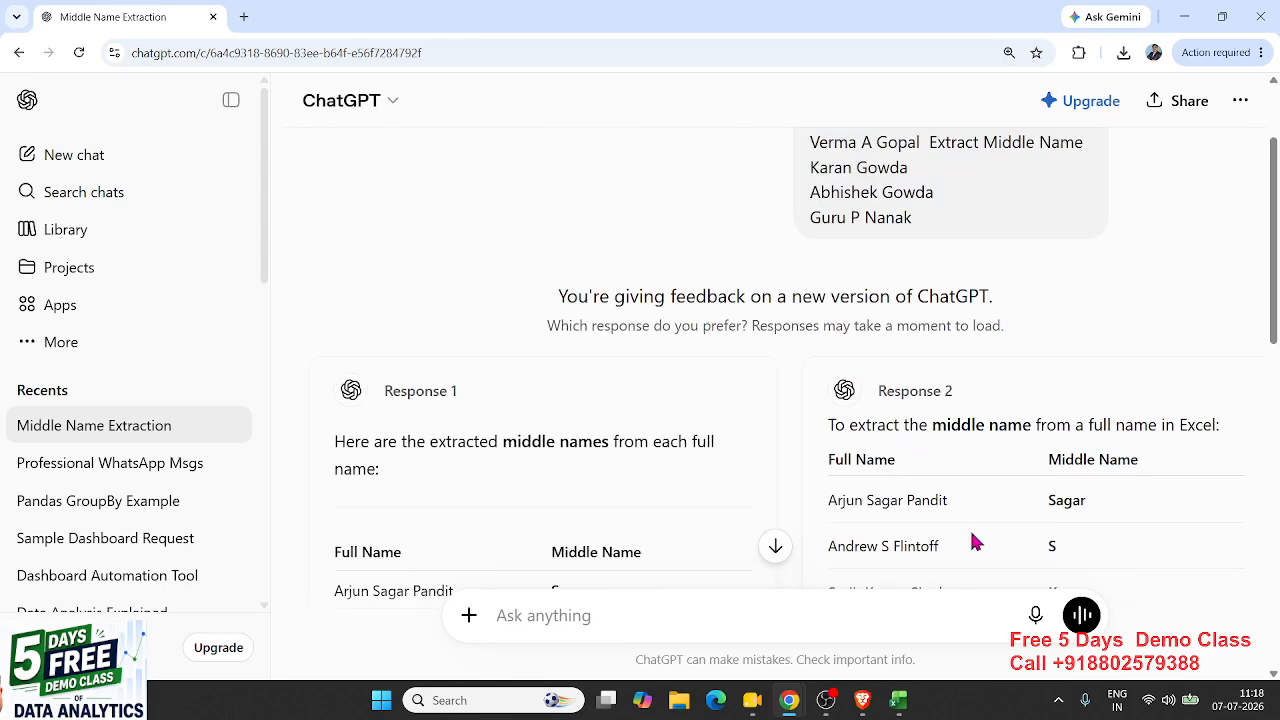
{"action": "left_click", "coordinate": [1184, 17]}
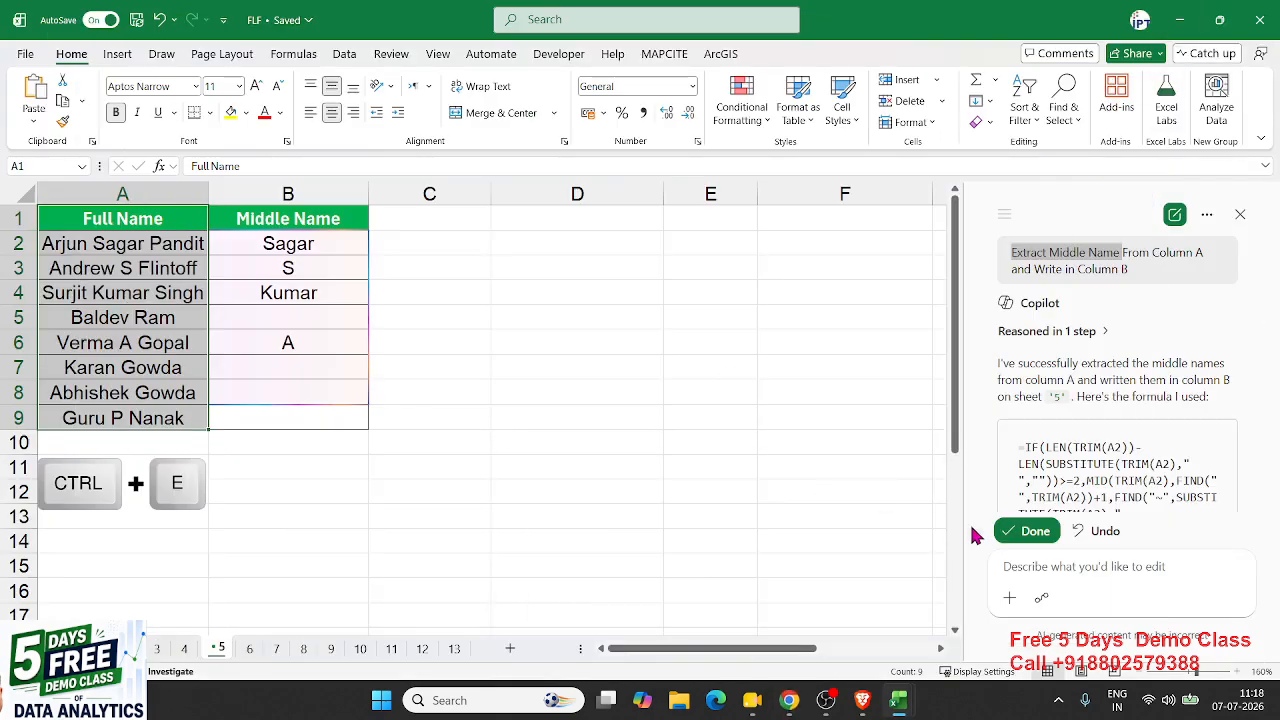
- Accept Copilot's middle-name results and check rows 4–9, noting B9 is still empty
{"action": "left_click", "coordinate": [1025, 531]}
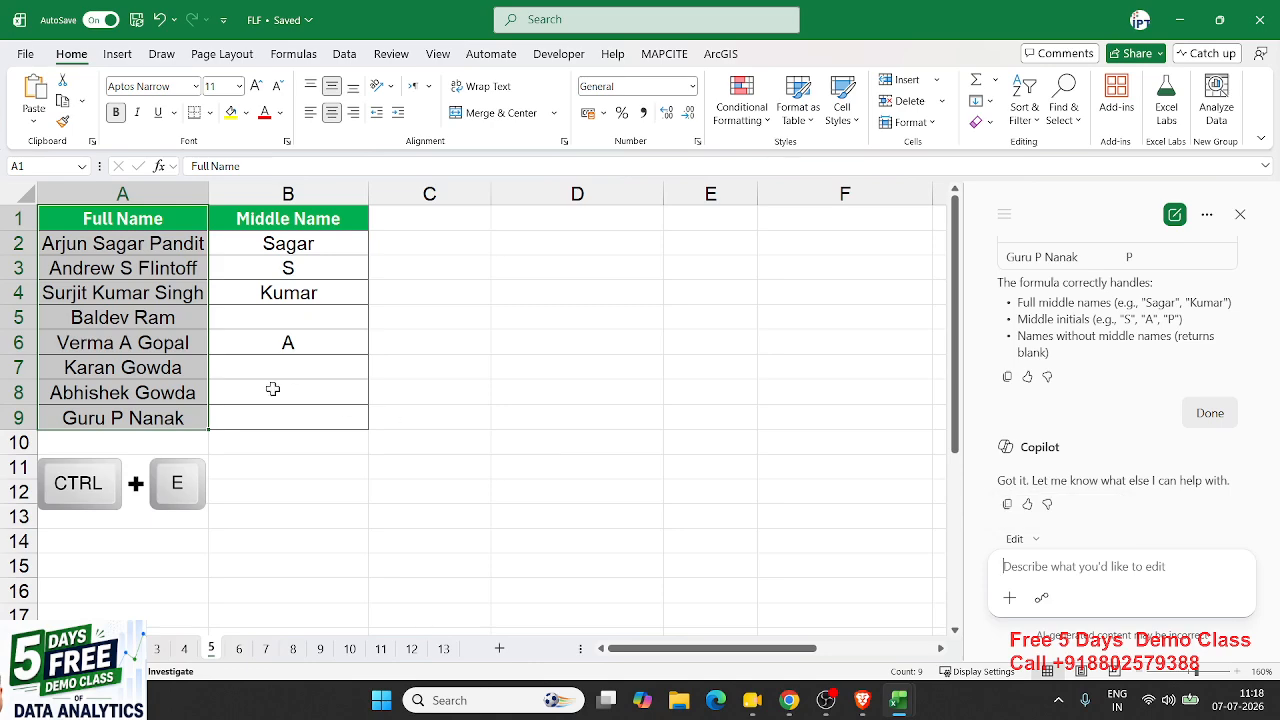
{"action": "scroll", "coordinate": [1085, 410], "scroll_direction": "up", "scroll_amount": 5}
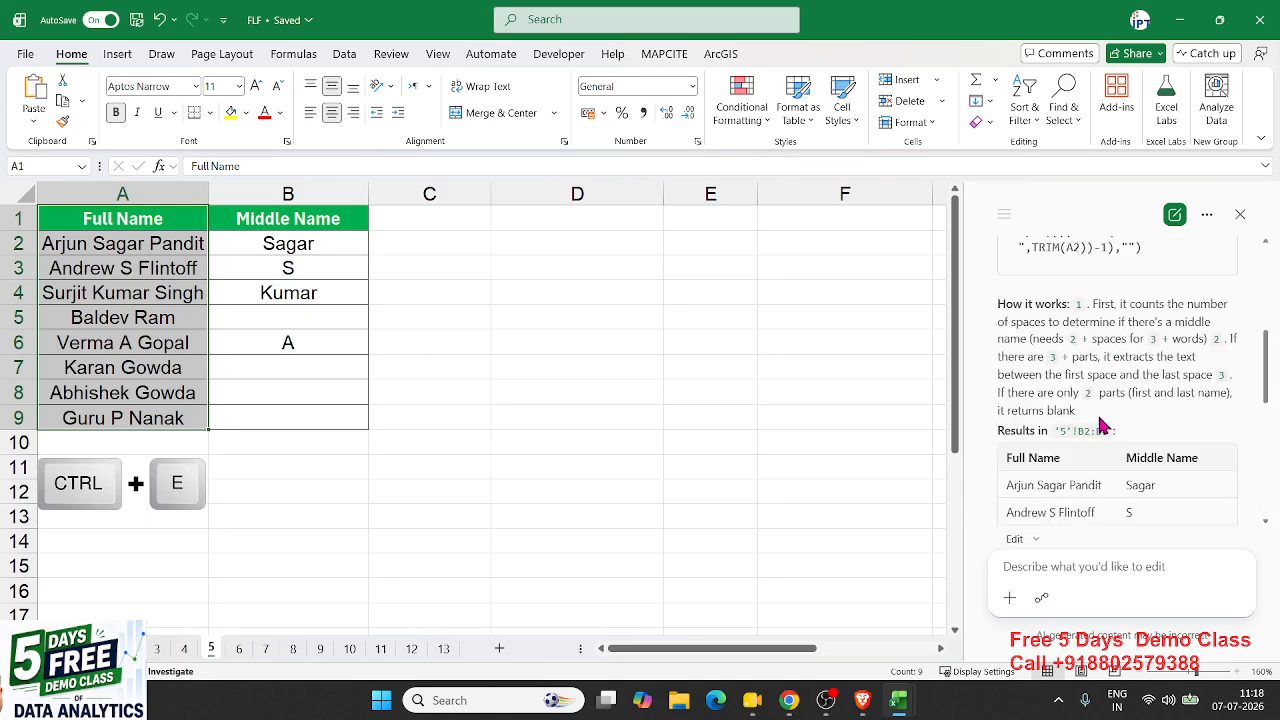
{"action": "scroll", "coordinate": [1100, 425], "scroll_direction": "down", "scroll_amount": 3}
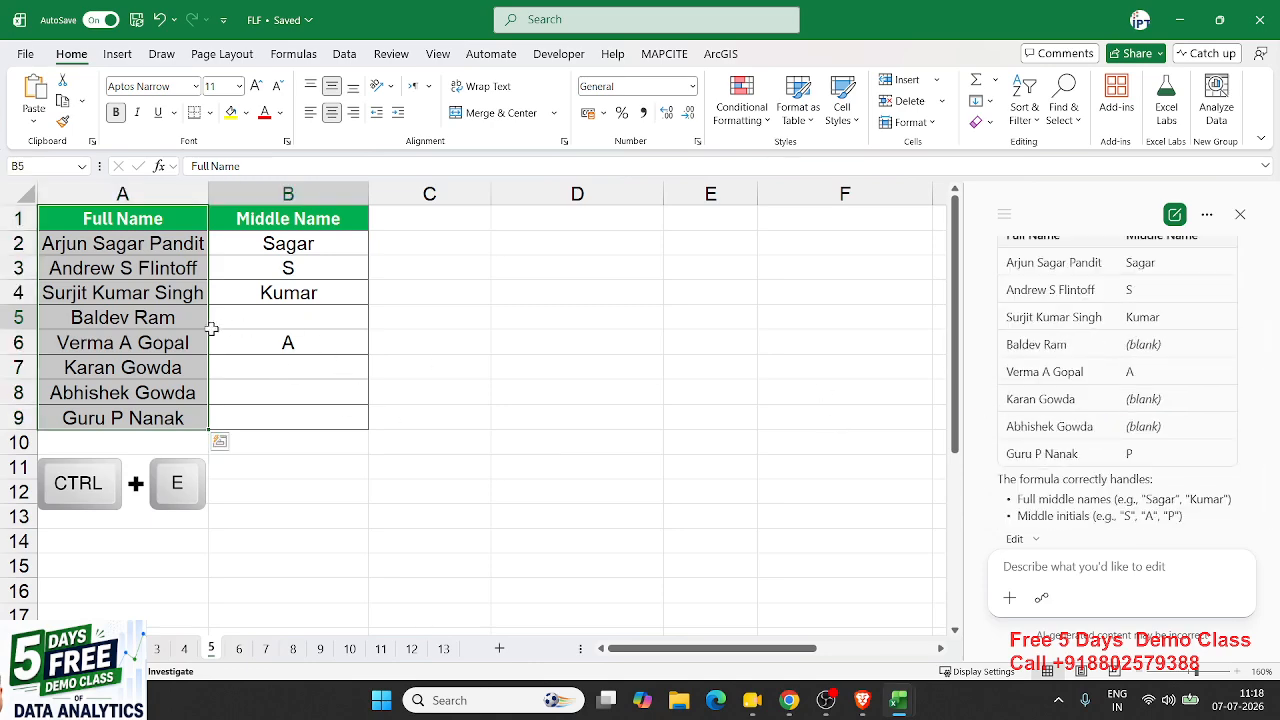
{"action": "left_click", "coordinate": [270, 298]}
{"action": "left_click", "coordinate": [266, 340]}
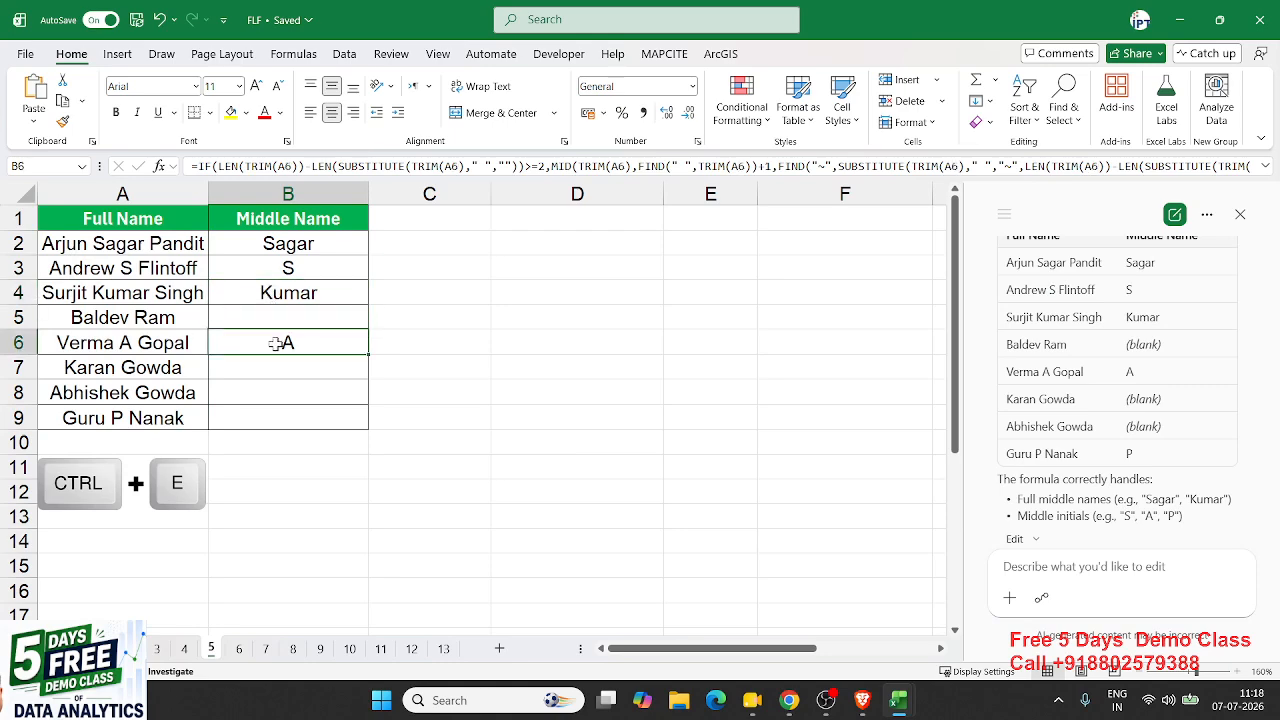
{"action": "left_click", "coordinate": [170, 394]}
{"action": "left_click", "coordinate": [168, 416]}
{"action": "left_click", "coordinate": [246, 420]}
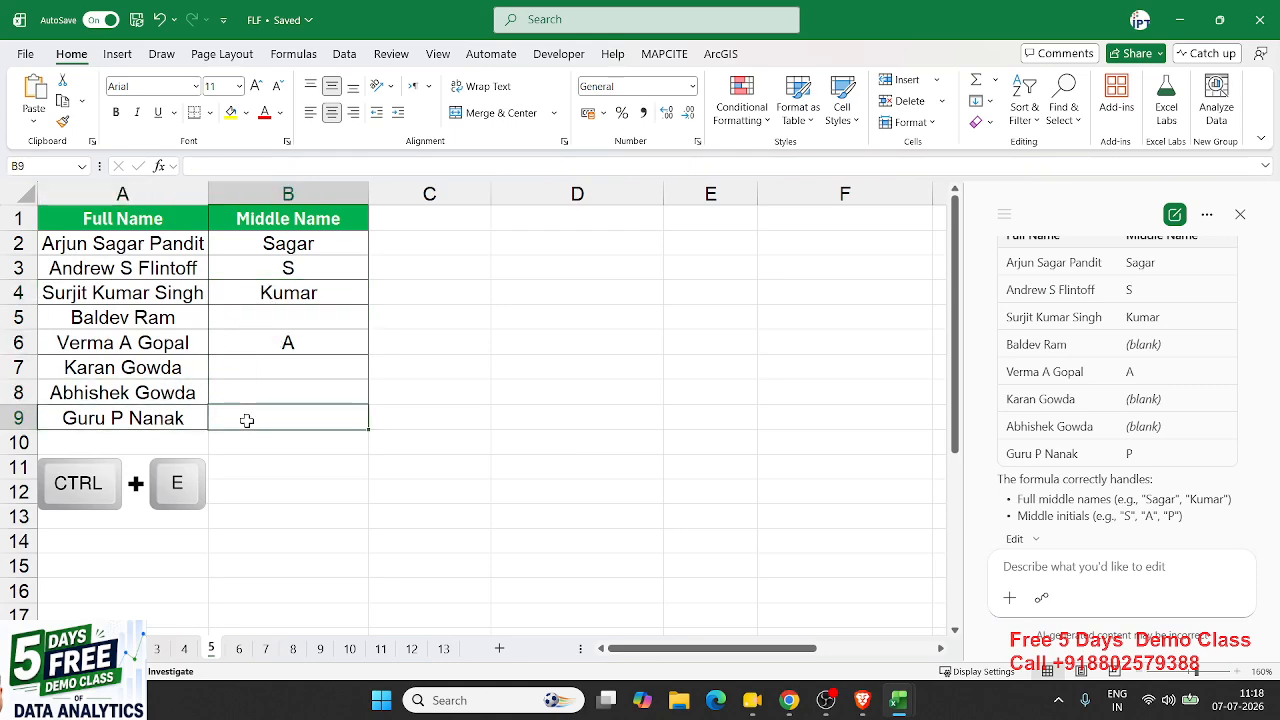
- Fill the B4 middle-name formula down through B9 so the last name shows P
{"action": "left_click", "coordinate": [289, 295]}
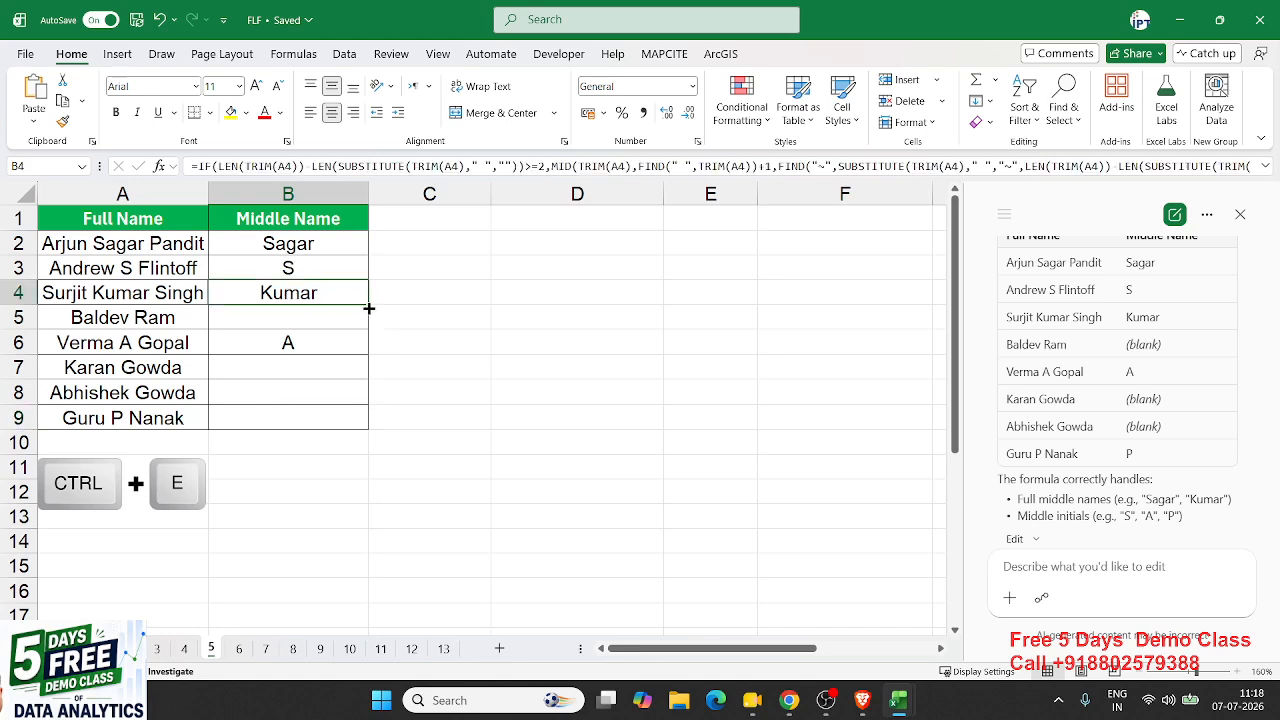
{"action": "left_click_drag", "start_coordinate": [367, 303], "coordinate": [371, 417]}
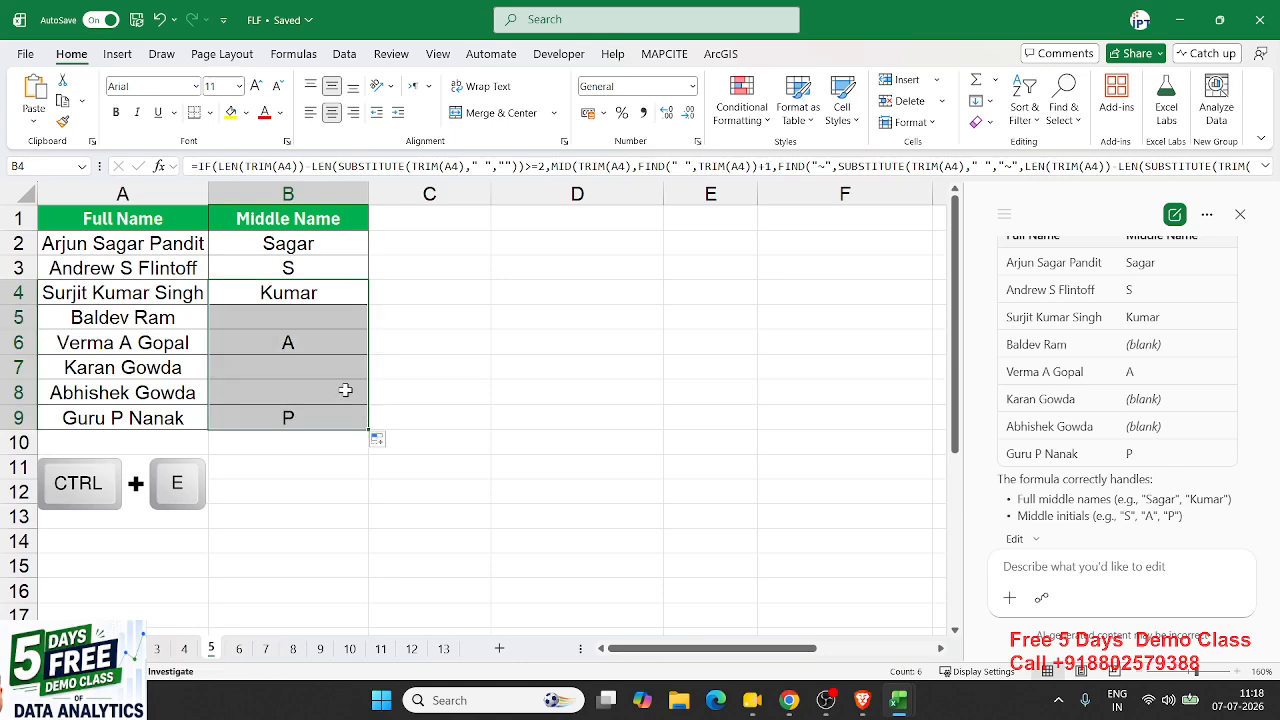
{"action": "left_click", "coordinate": [343, 388]}
- View the middle-name formula in B2 without changing it, then close the Copilot pane
{"action": "double_click", "coordinate": [268, 240]}
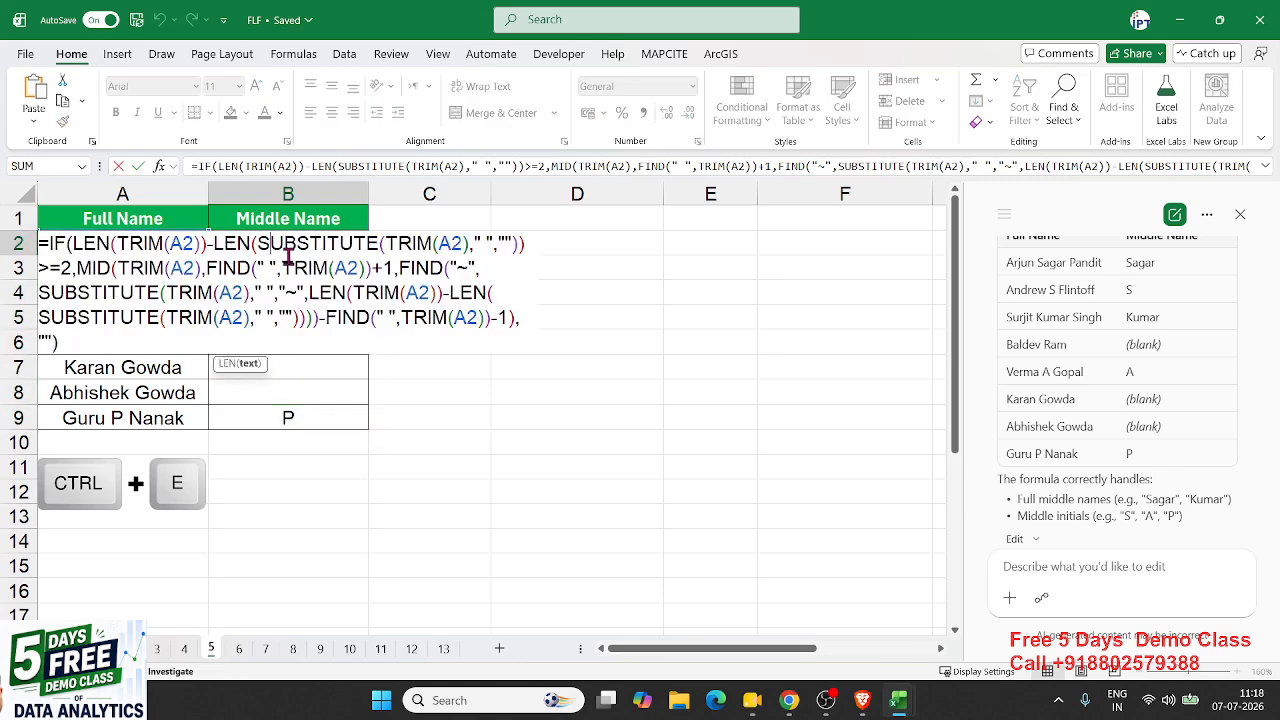
{"action": "key", "text": "Return"}
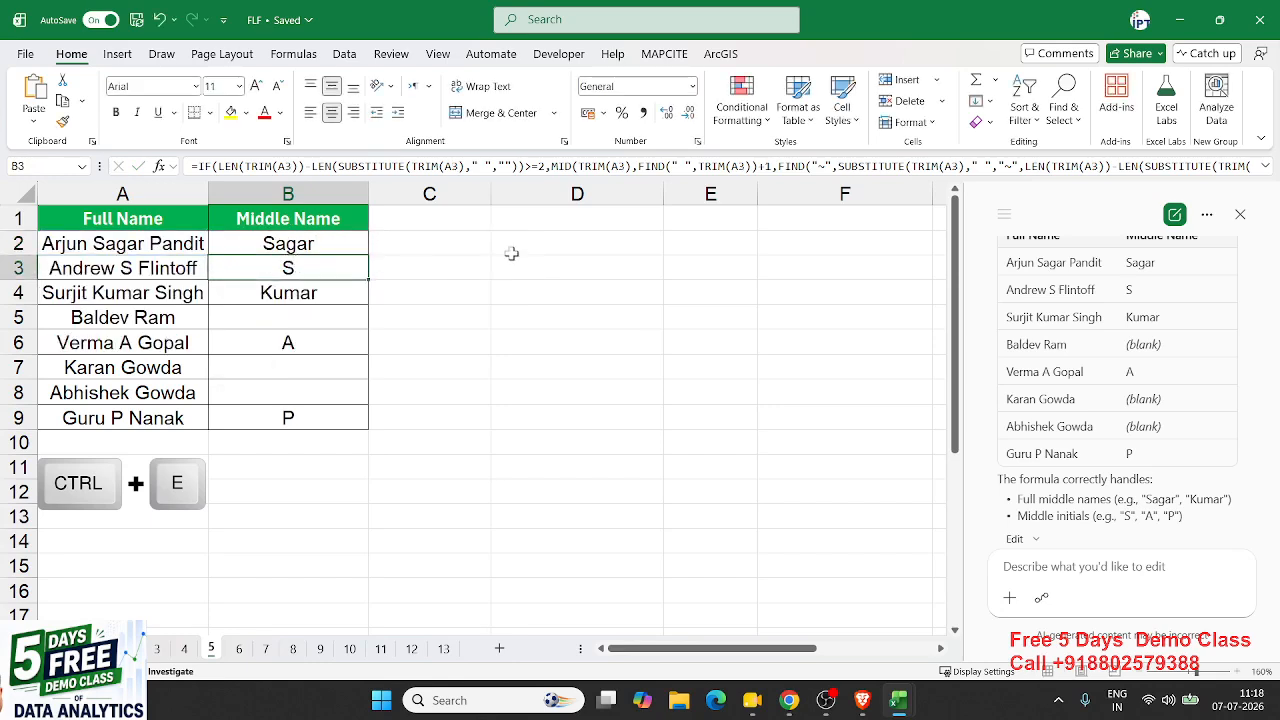
{"action": "left_click", "coordinate": [1240, 214]}
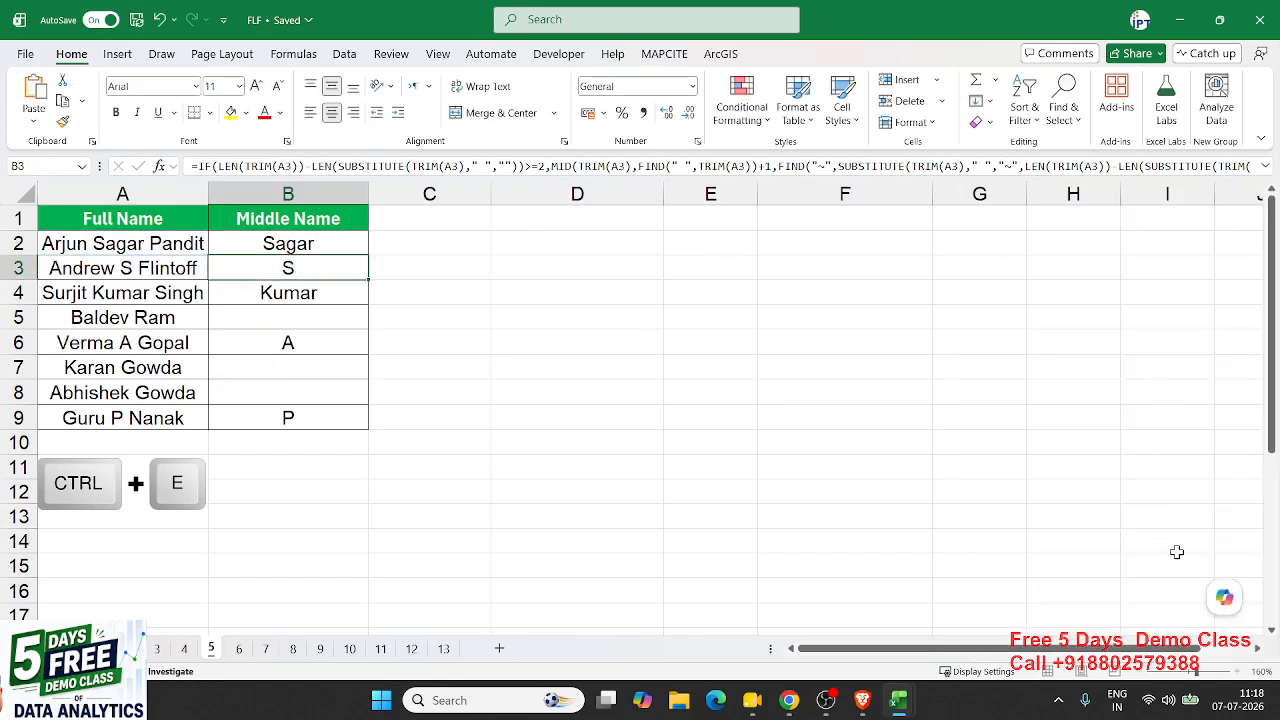
{"action": "mouse_move", "coordinate": [1226, 604]}
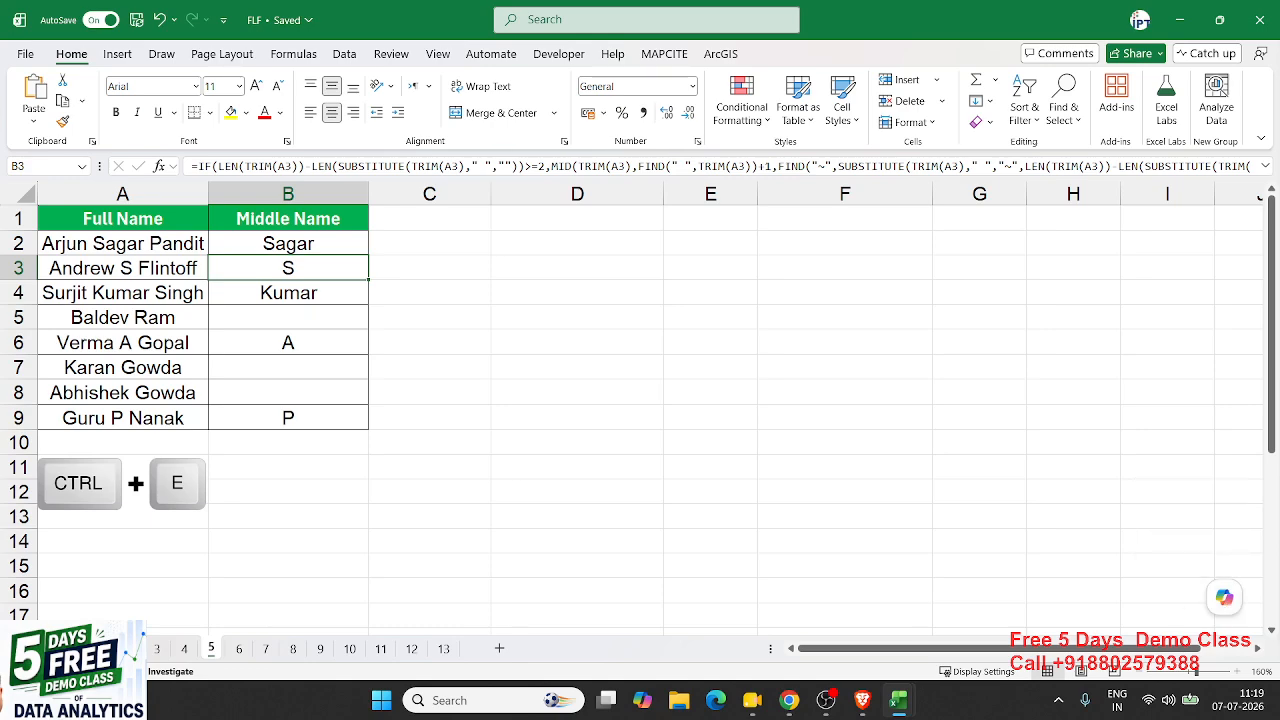
- On the Date/Year sheet, clear the old year and day values in B2:C11
{"action": "left_click", "coordinate": [245, 649]}
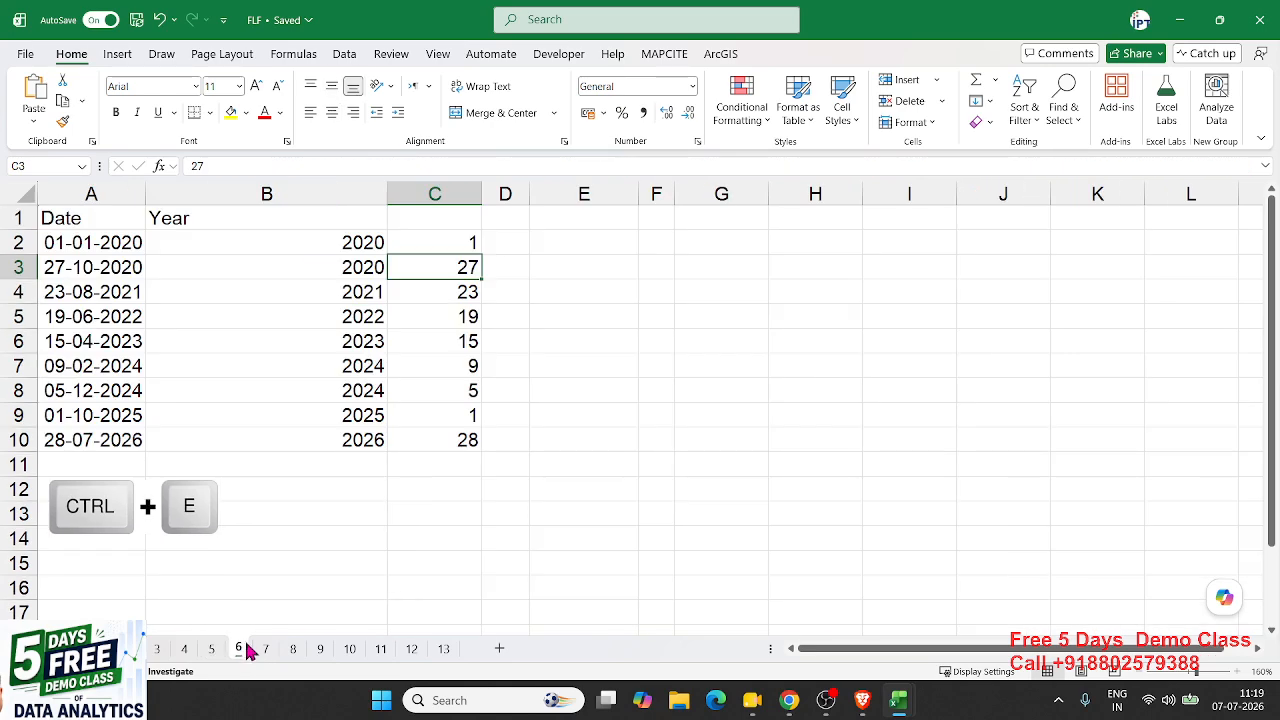
{"action": "left_click_drag", "start_coordinate": [317, 245], "coordinate": [465, 466]}
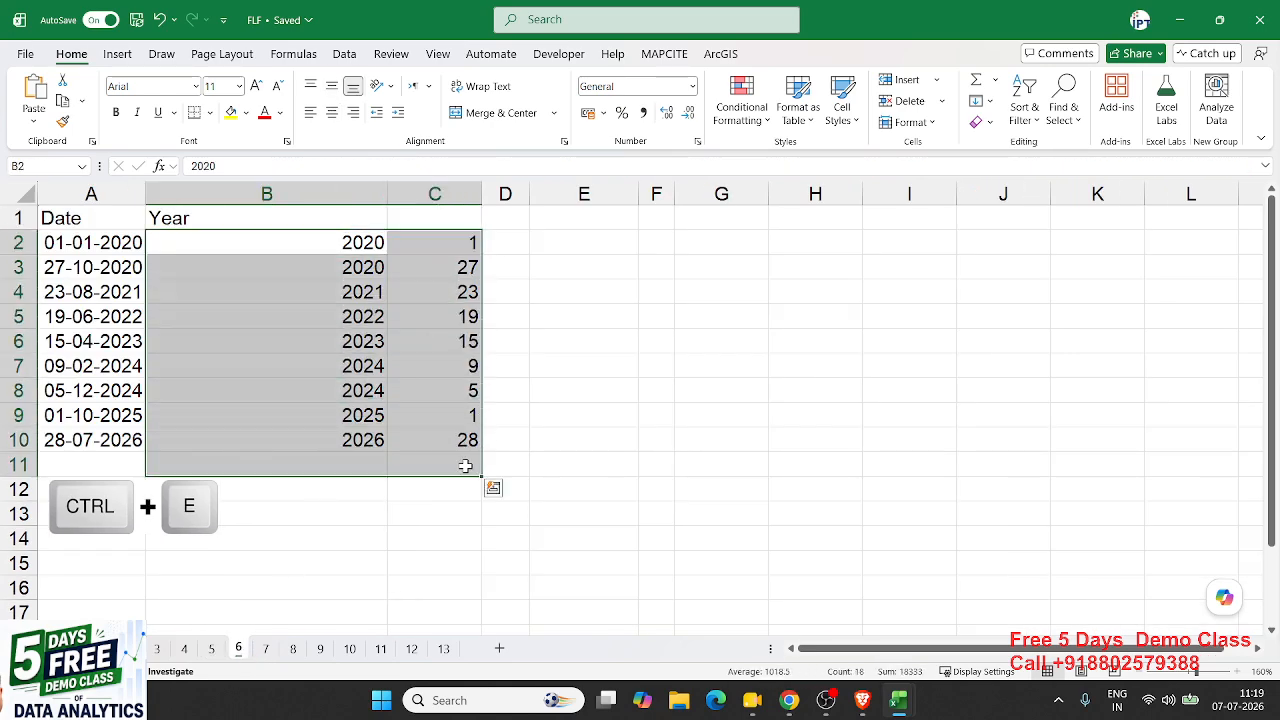
{"action": "key", "text": "Delete"}
{"action": "key", "text": "Left"}
{"action": "key", "text": "Right"}
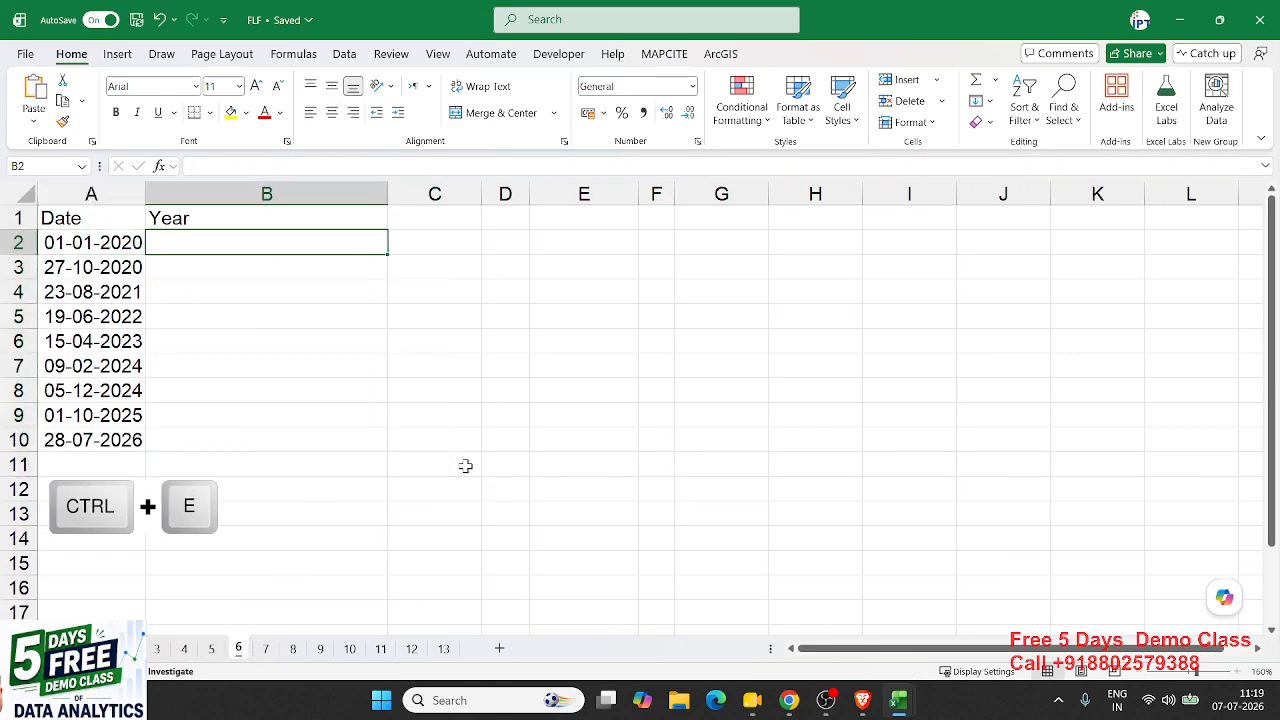
- Try a =YEAR(A2) formula filled down to row 10, then delete it
{"action": "type", "text": "=mon"}
{"action": "key", "text": "BackSpace"}
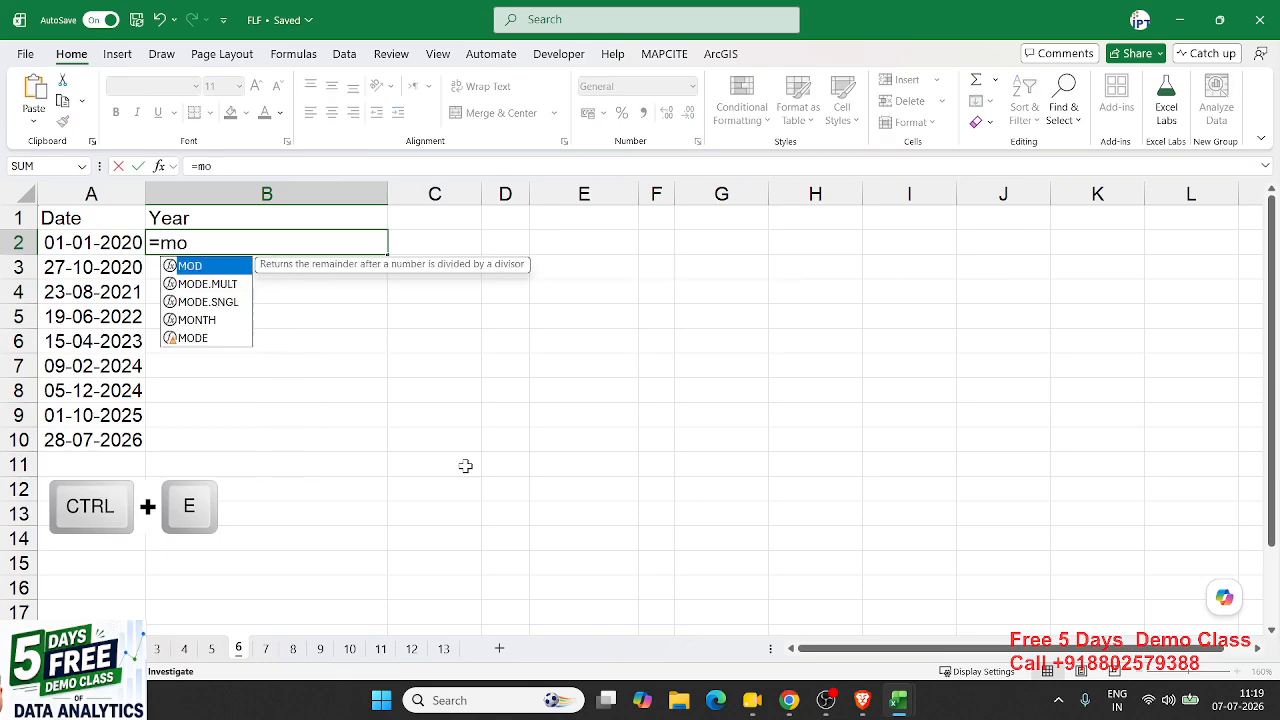
{"action": "key", "text": "BackSpace"}
{"action": "key", "text": "BackSpace"}
{"action": "type", "text": "y"}
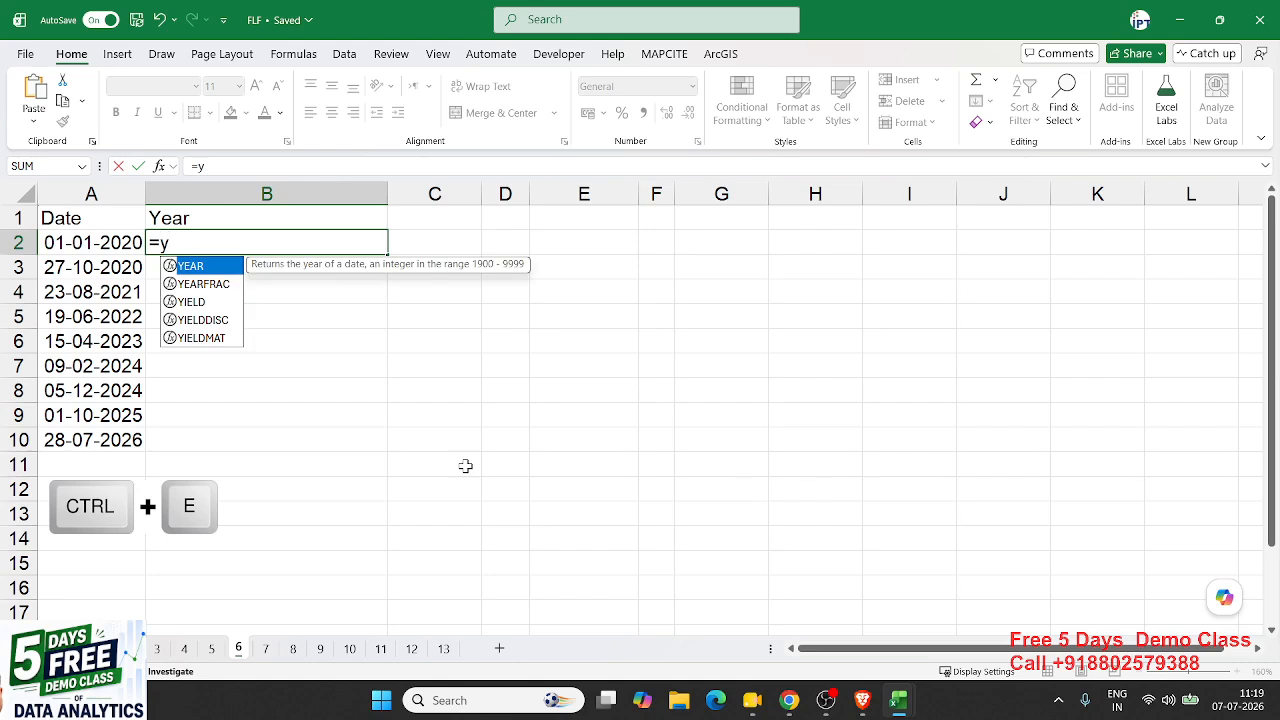
{"action": "key", "text": "Tab"}
{"action": "type", "text": "A2"}
{"action": "key", "text": "ctrl+Return"}
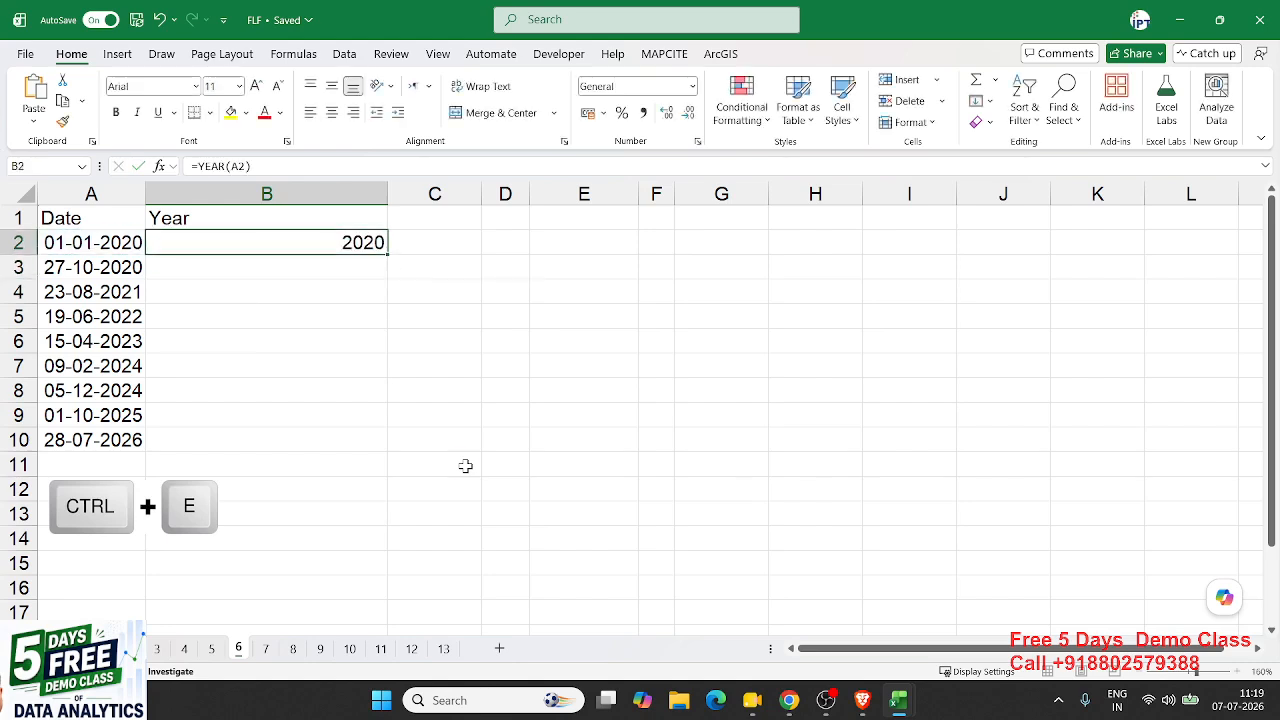
{"action": "left_click_drag", "start_coordinate": [386, 254], "coordinate": [380, 443]}
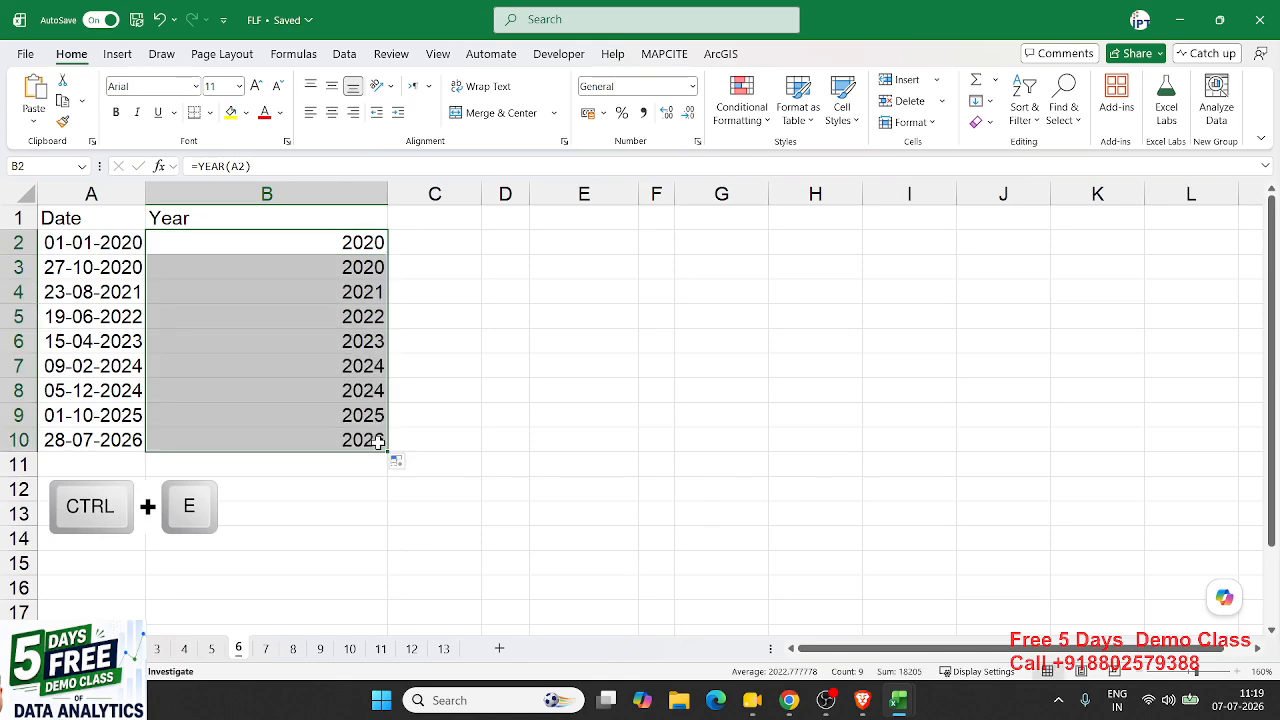
{"action": "key", "text": "Delete"}
- Enter 2020 in B2 as the example and Flash Fill the years down to B10
{"action": "type", "text": "2020"}
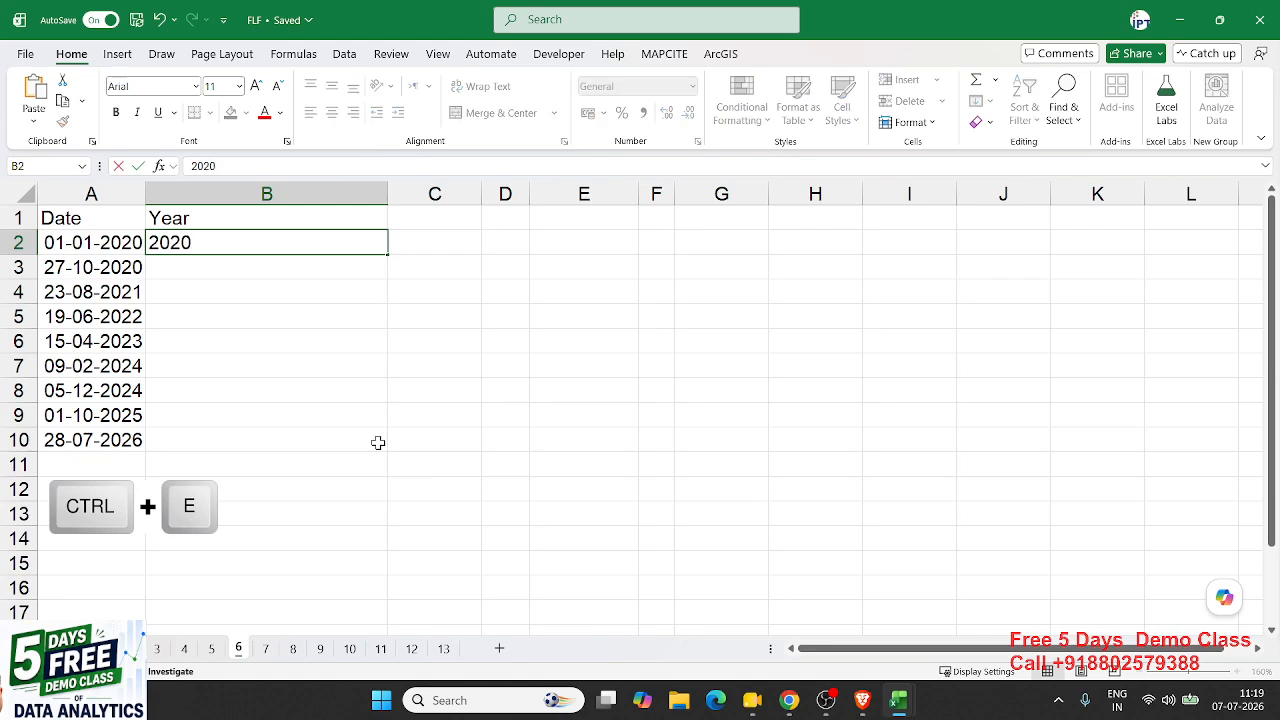
{"action": "key", "text": "Return"}
{"action": "key", "text": "Up"}
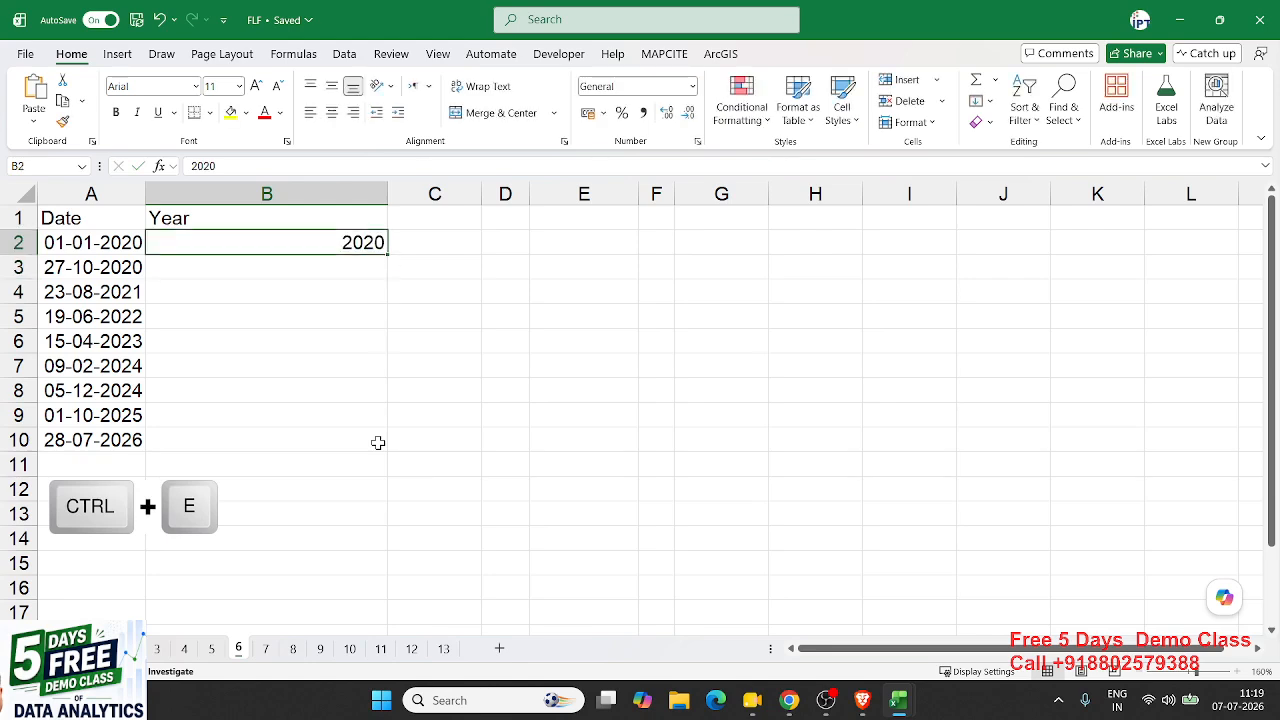
{"action": "key", "text": "ctrl+e"}
{"action": "left_click", "coordinate": [378, 441]}
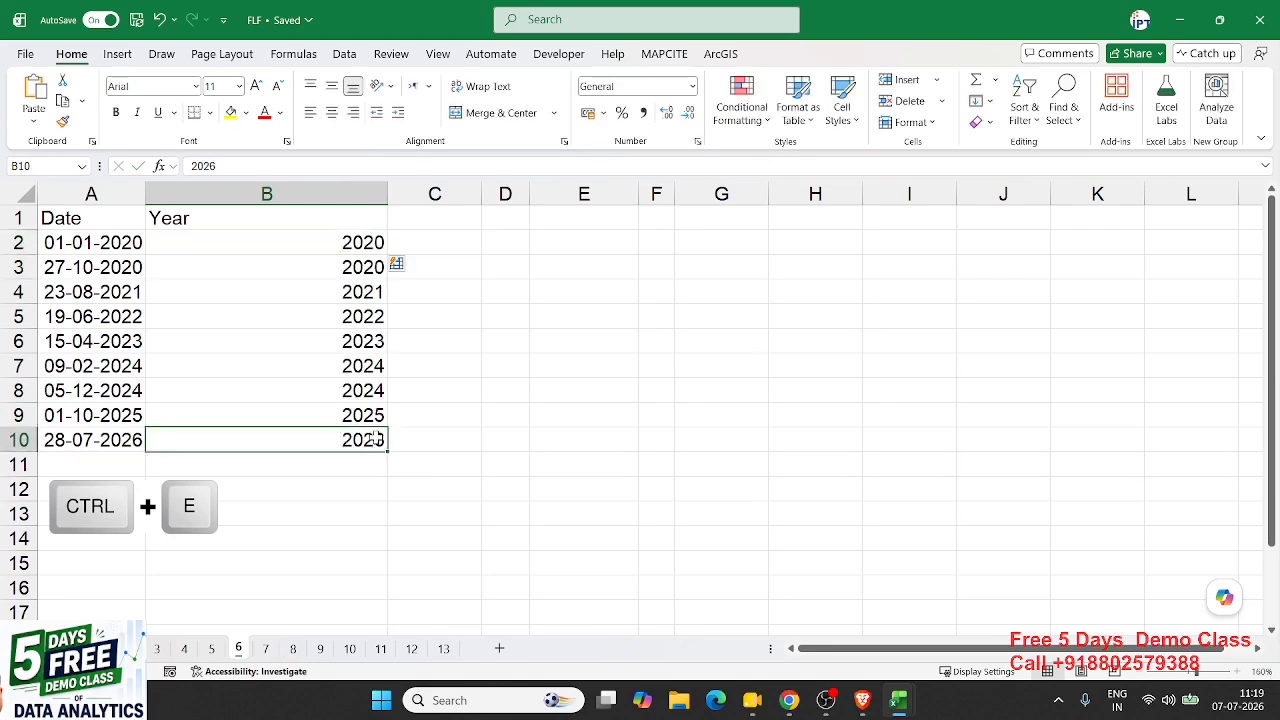
{"action": "key", "text": "ctrl+shift+Up"}
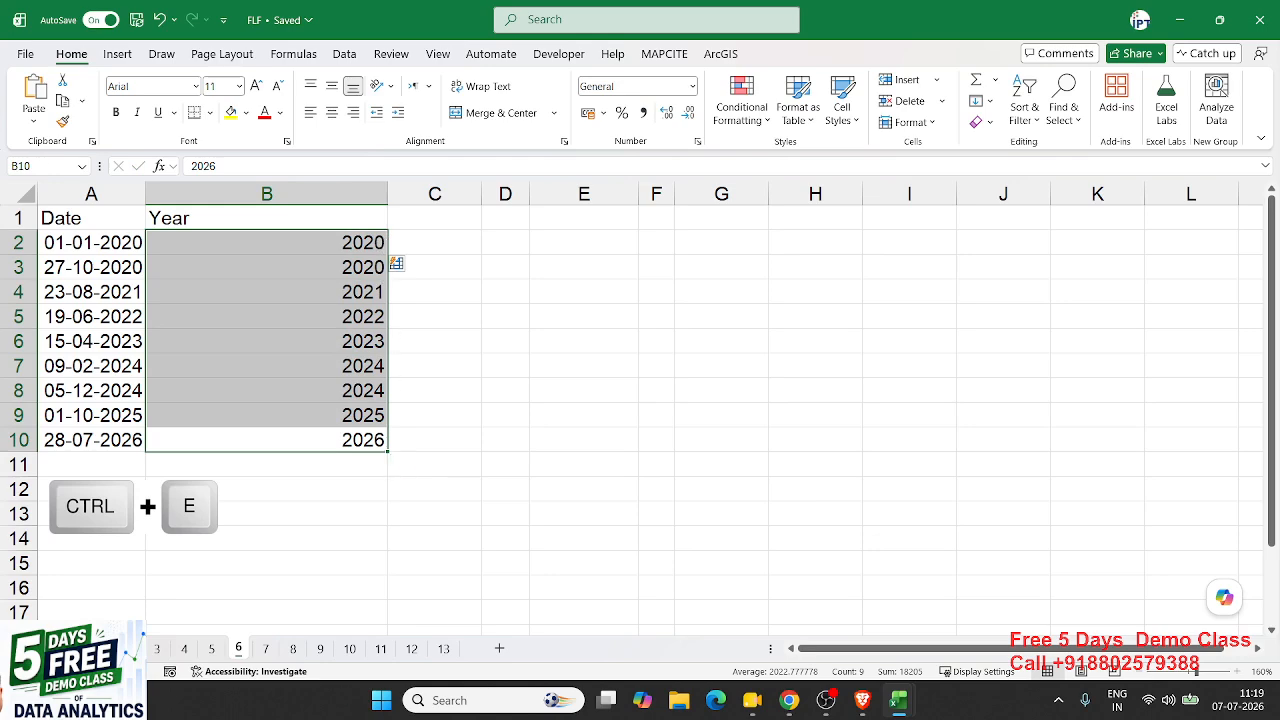
{"action": "left_click", "coordinate": [268, 652]}
- Delete the existing addresses in D2:D9 and move to cell D8
{"action": "left_click_drag", "start_coordinate": [405, 255], "coordinate": [386, 443]}
{"action": "key", "text": "Delete"}
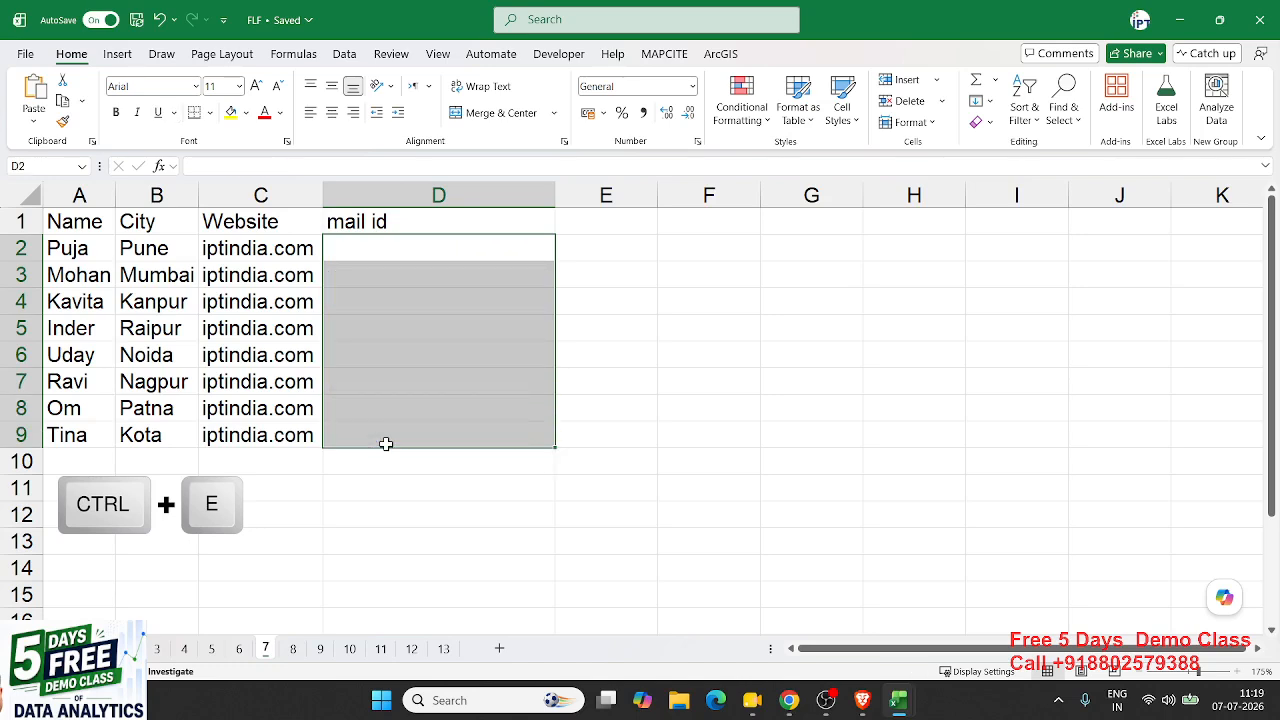
{"action": "key", "text": "Home"}
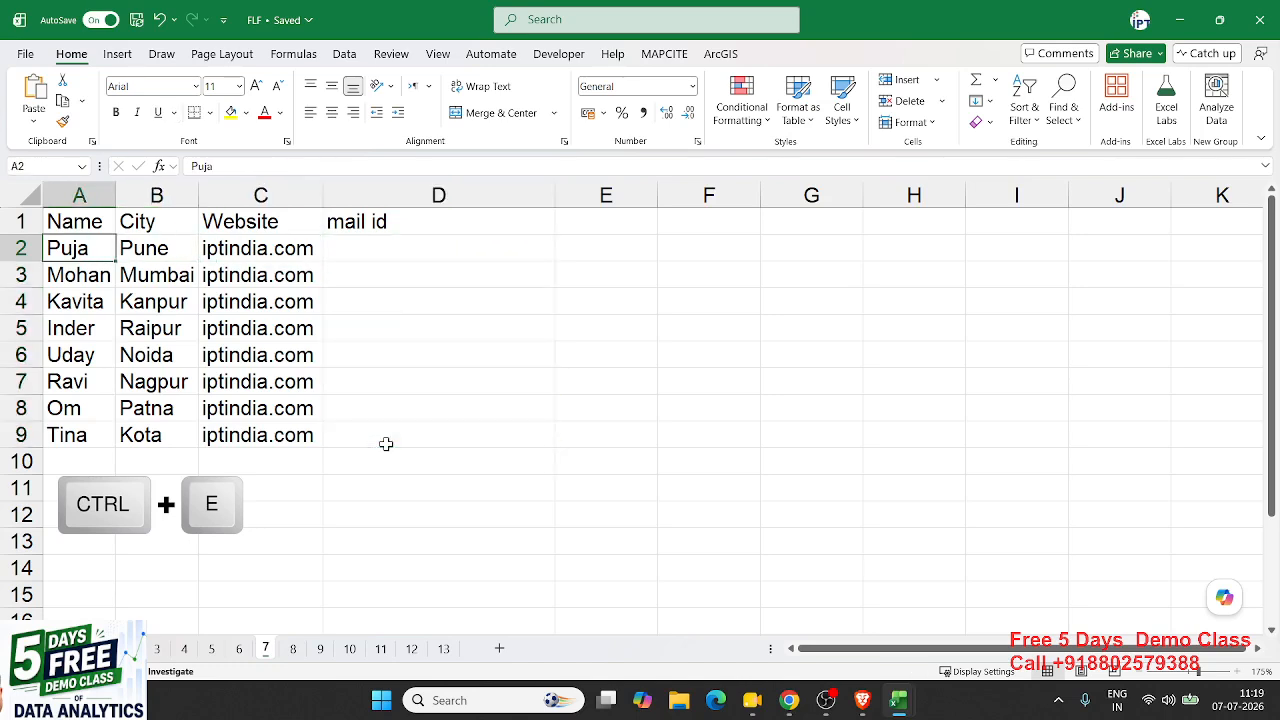
{"action": "key", "text": "Right"}
{"action": "key", "text": "Right"}
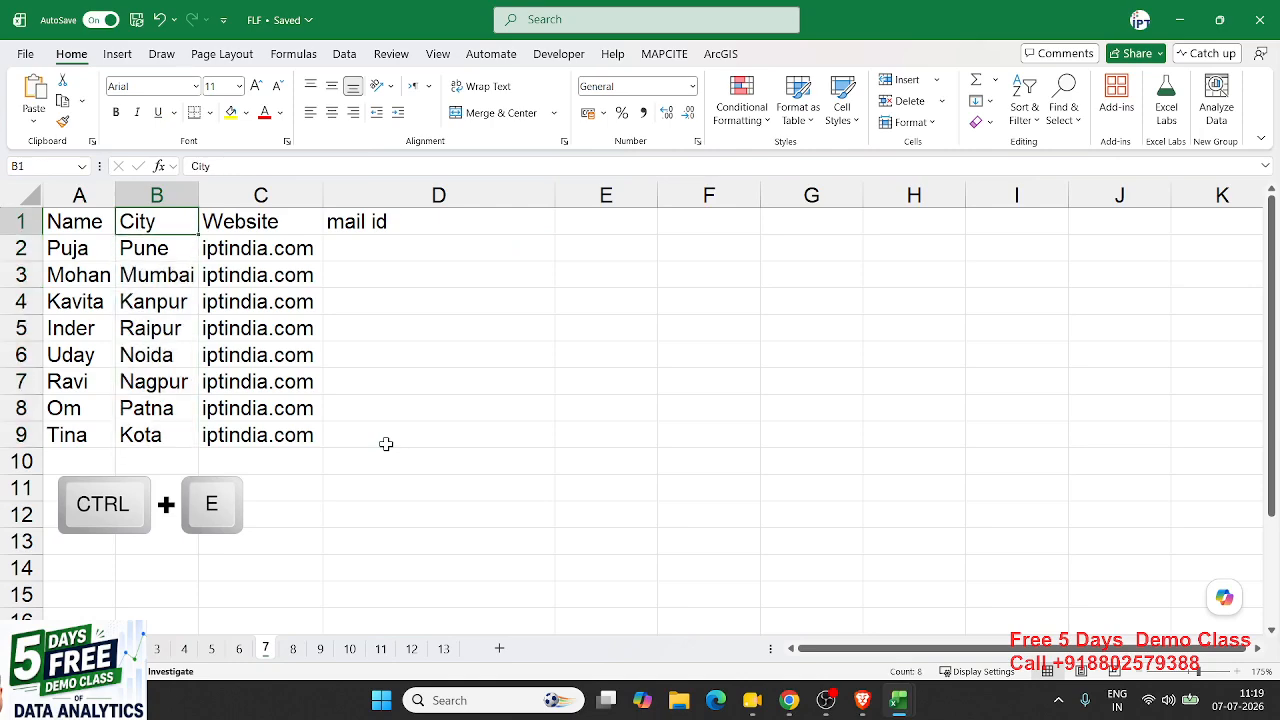
{"action": "key", "text": "ctrl+Down"}
{"action": "key", "text": "ctrl+Up"}
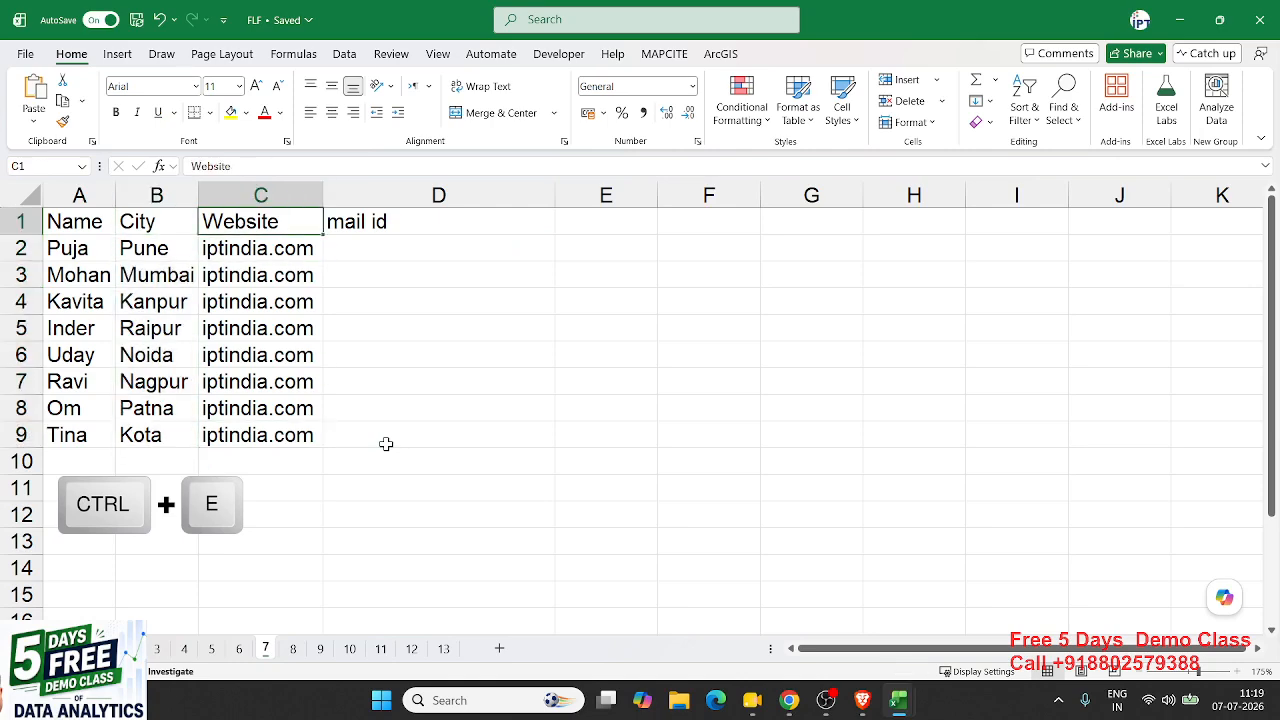
{"action": "key", "text": "Right"}
{"action": "key", "text": "Down"}
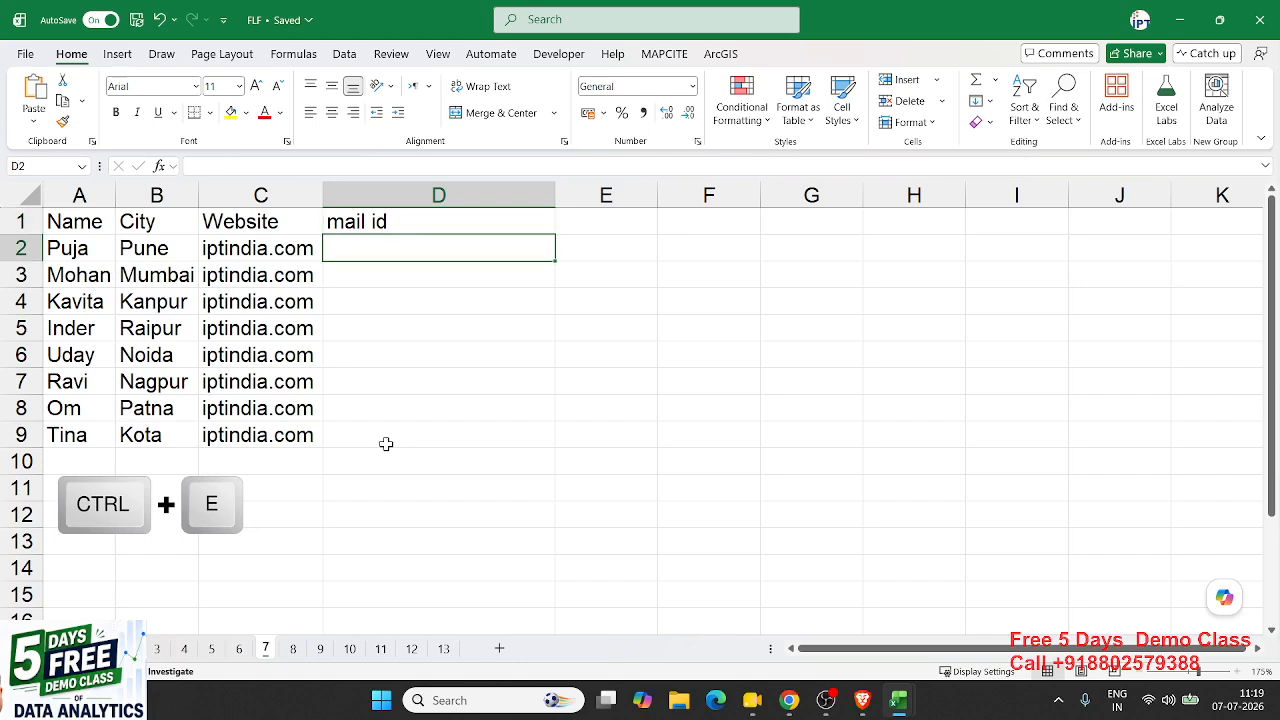
{"action": "key", "text": "Down"}
{"action": "key", "text": "Down"}
{"action": "key", "text": "Down"}
{"action": "key", "text": "Down"}
{"action": "key", "text": "Down"}
{"action": "key", "text": "Down"}
{"action": "key", "text": "Down"}
{"action": "key", "text": "Down"}
{"action": "key", "text": "Up"}
{"action": "key", "text": "Up"}
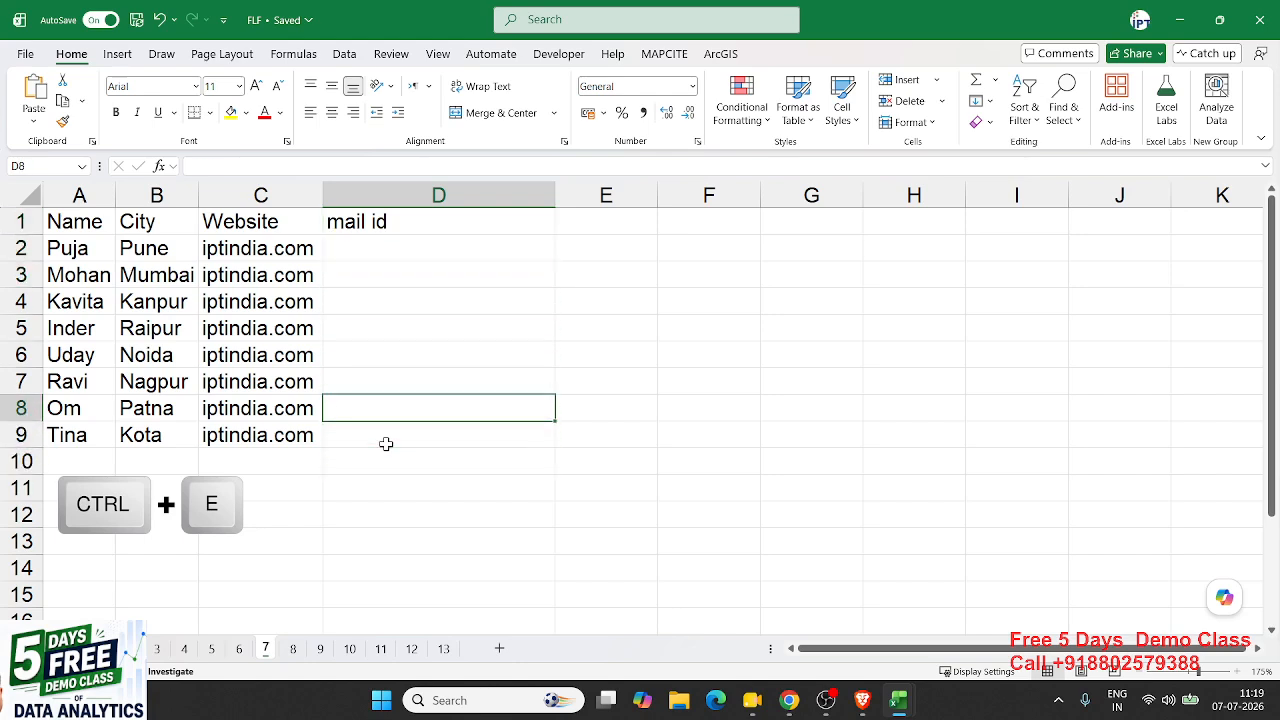
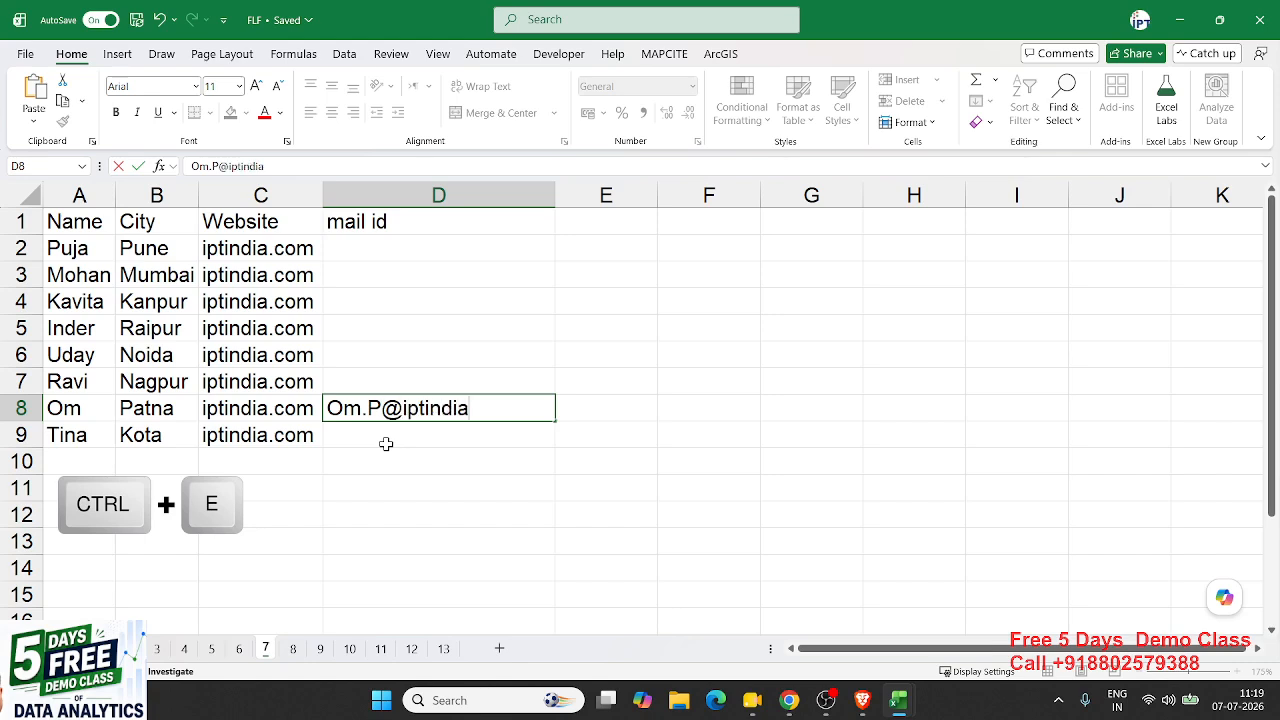
{"action": "key", "text": "Return"}
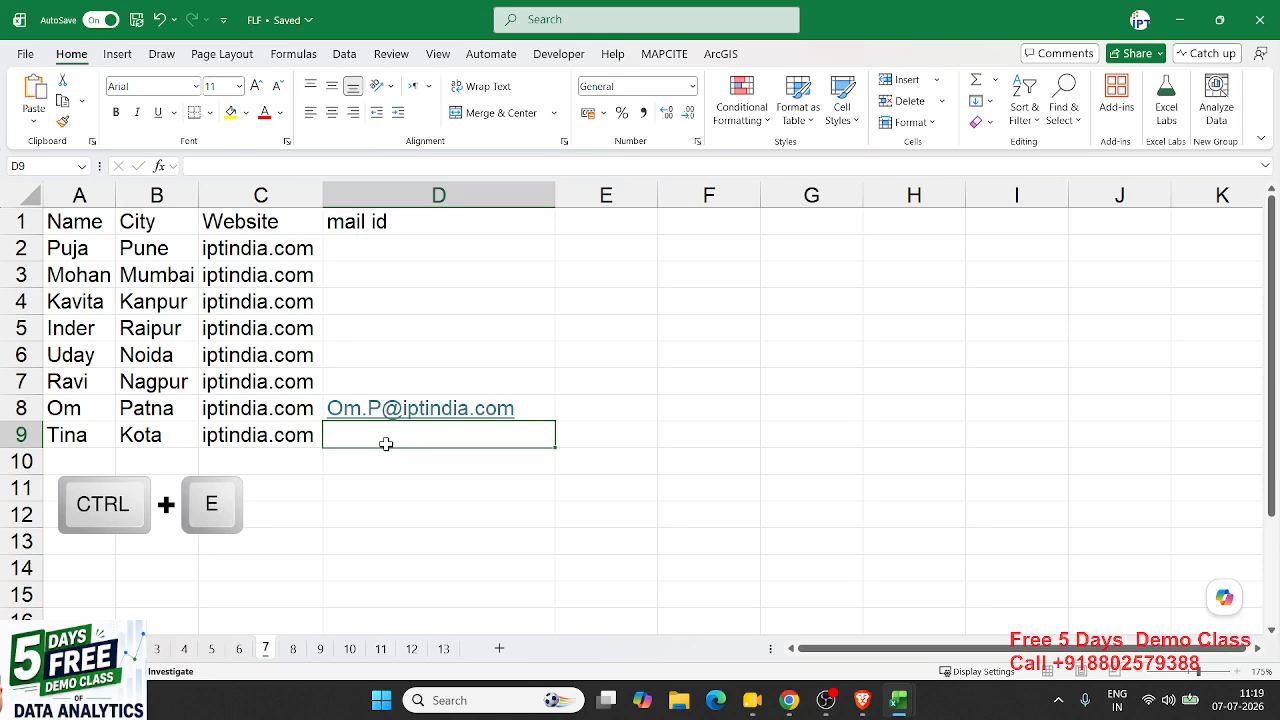
{"action": "key", "text": "Up"}
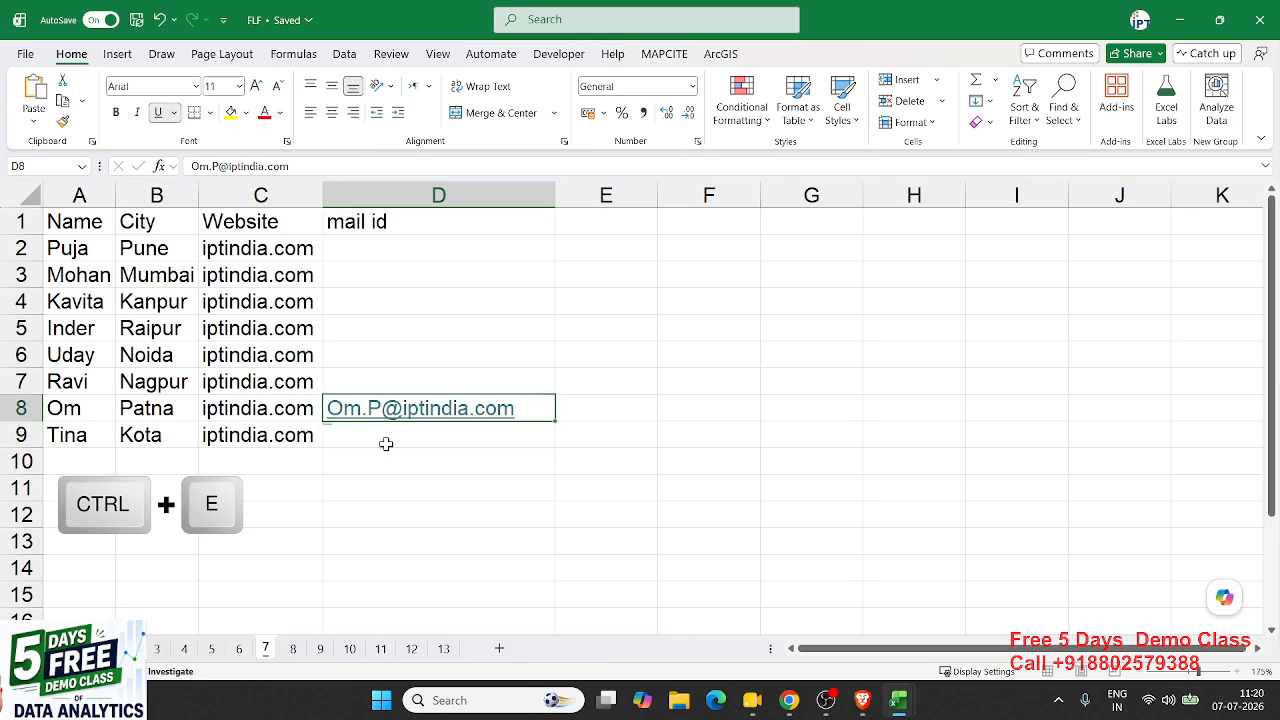
{"action": "key", "text": "ctrl+e"}
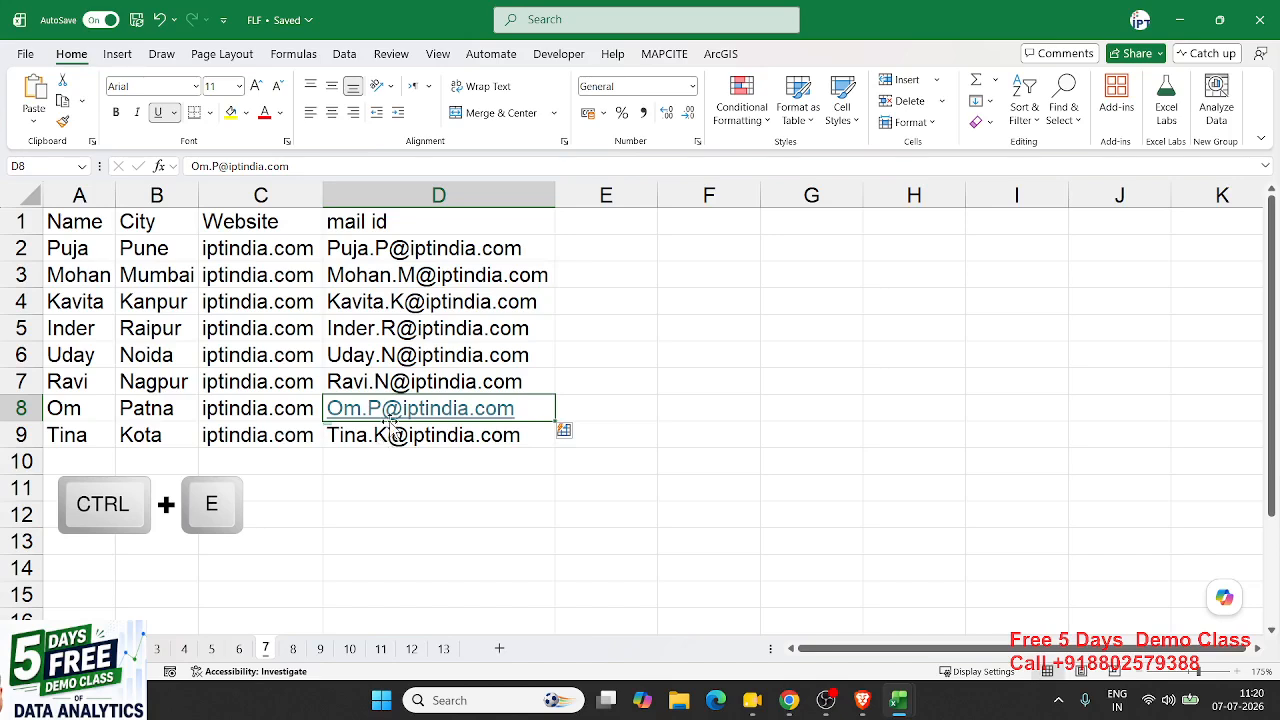
{"action": "left_click", "coordinate": [390, 437]}
{"action": "left_click_drag", "start_coordinate": [390, 435], "coordinate": [408, 283]}
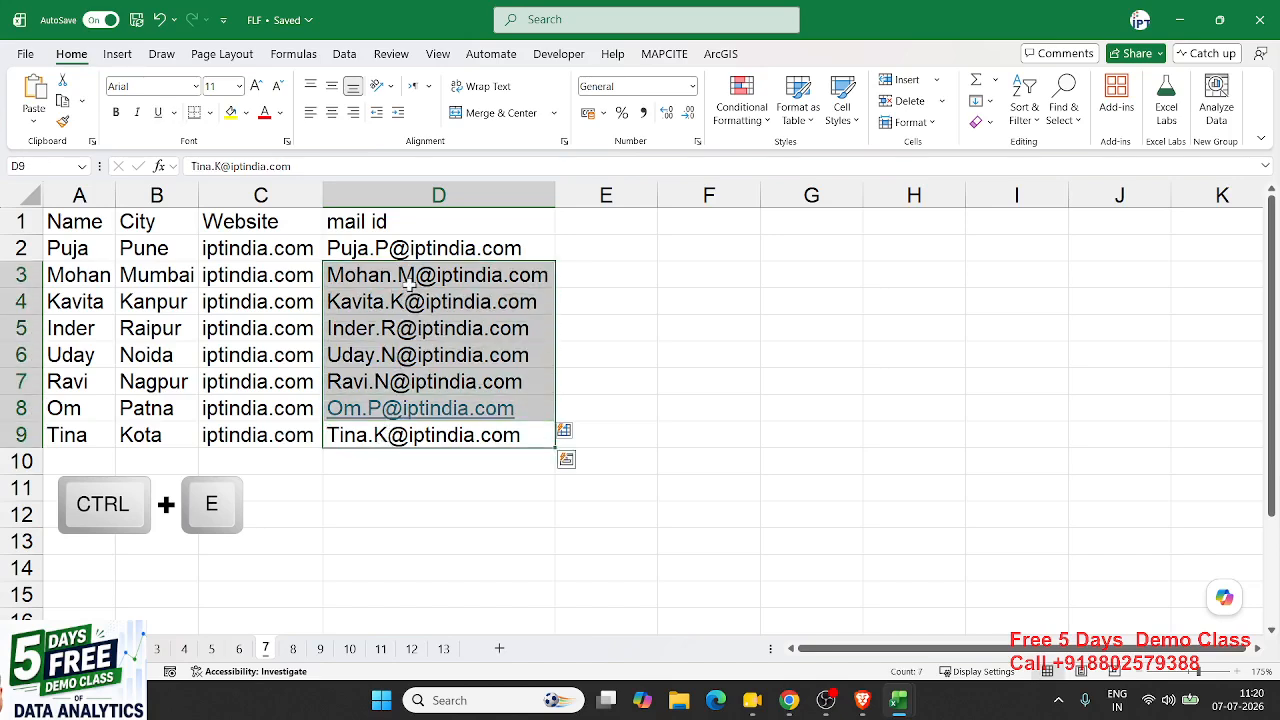
{"action": "key", "text": "ctrl+z"}
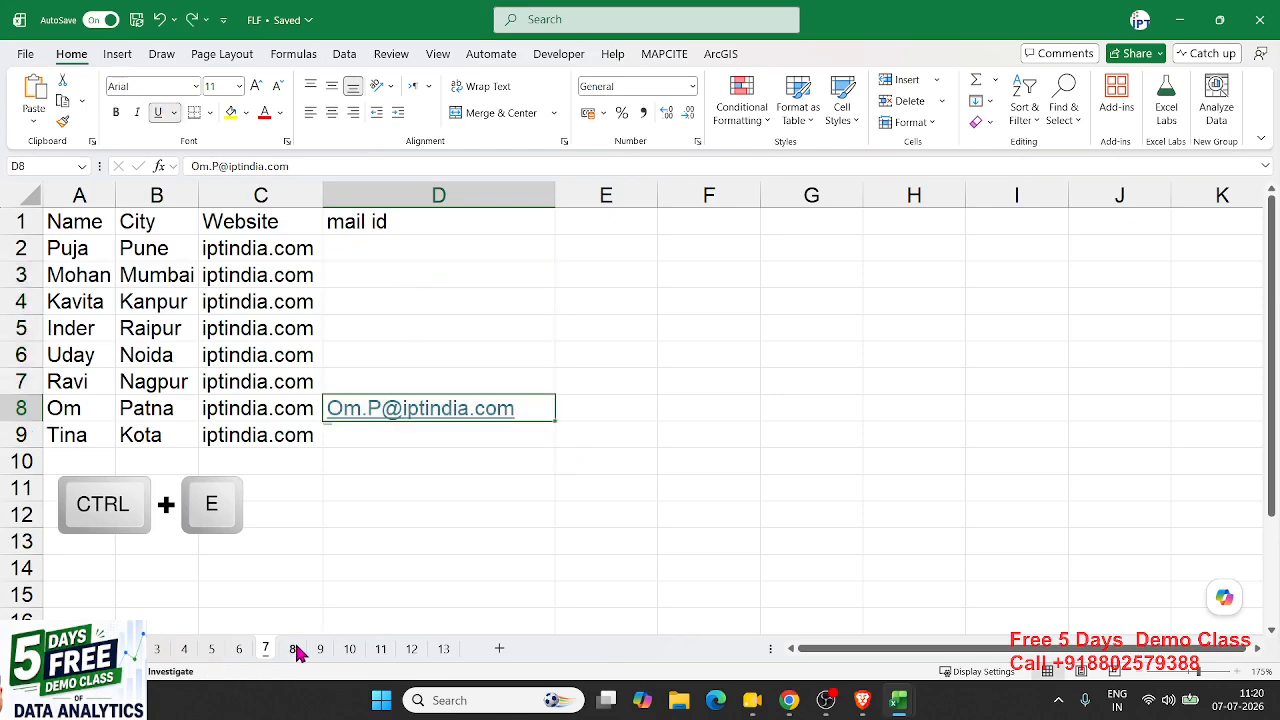
- Revisit the Date/Year and Middle Name sheets to check the B2 formula, then return to mail ids
{"action": "left_click", "coordinate": [245, 652]}
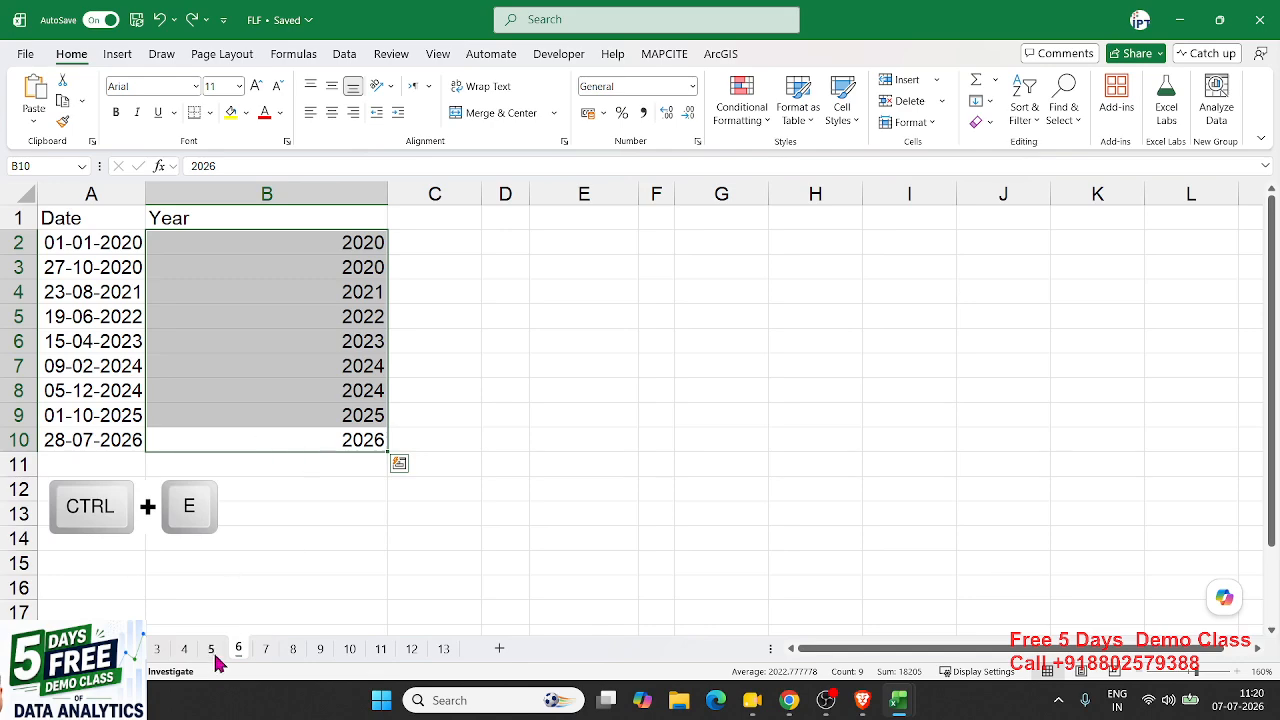
{"action": "left_click", "coordinate": [212, 652]}
{"action": "left_click", "coordinate": [295, 241]}
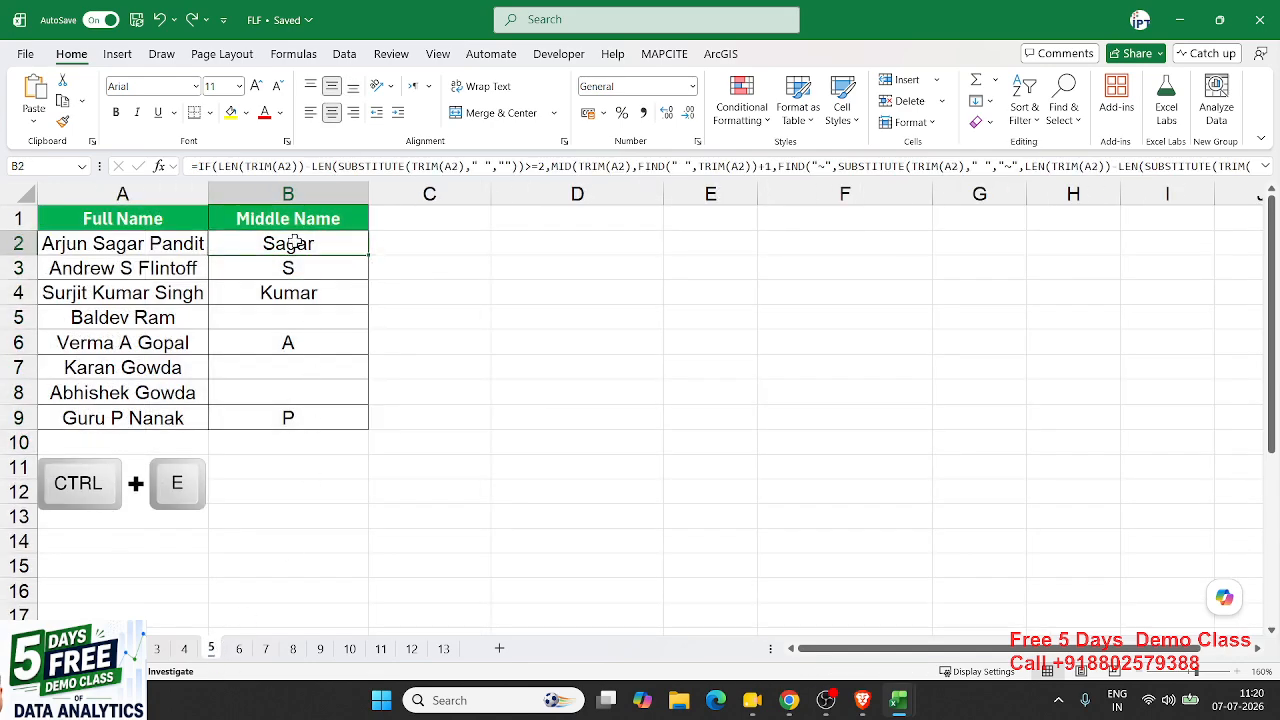
{"action": "left_click", "coordinate": [243, 650]}
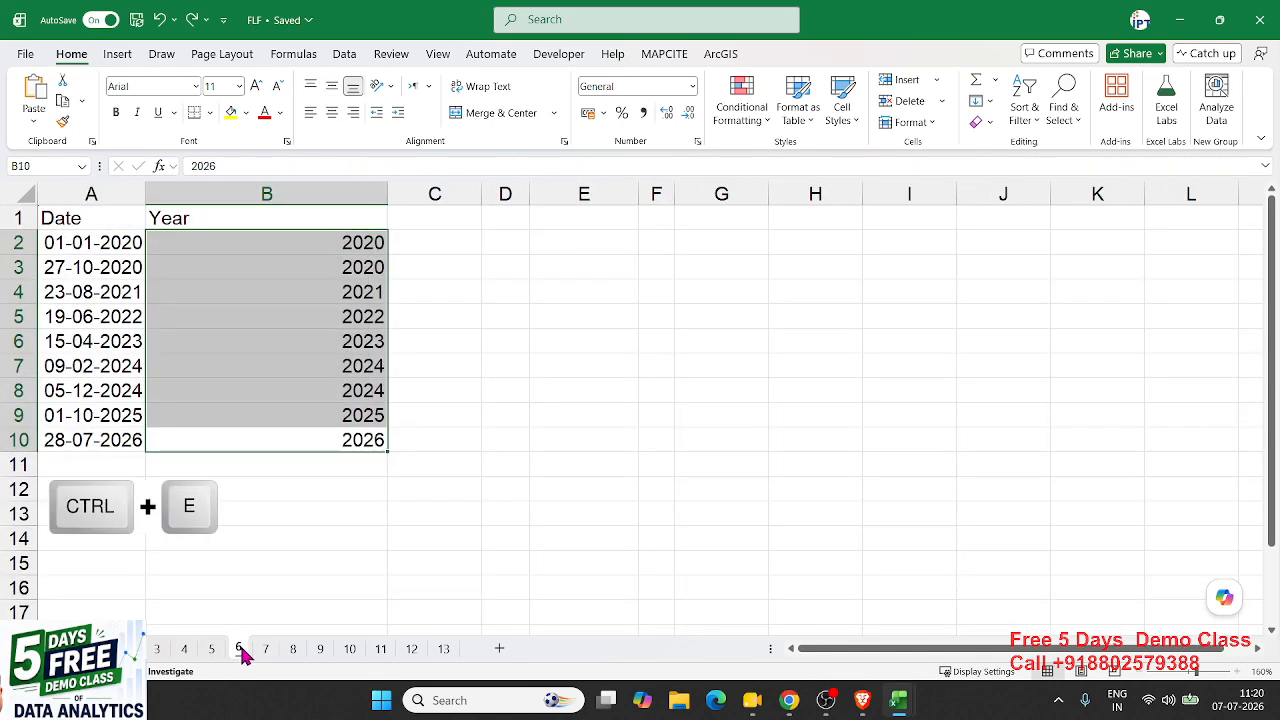
{"action": "left_click", "coordinate": [263, 651]}
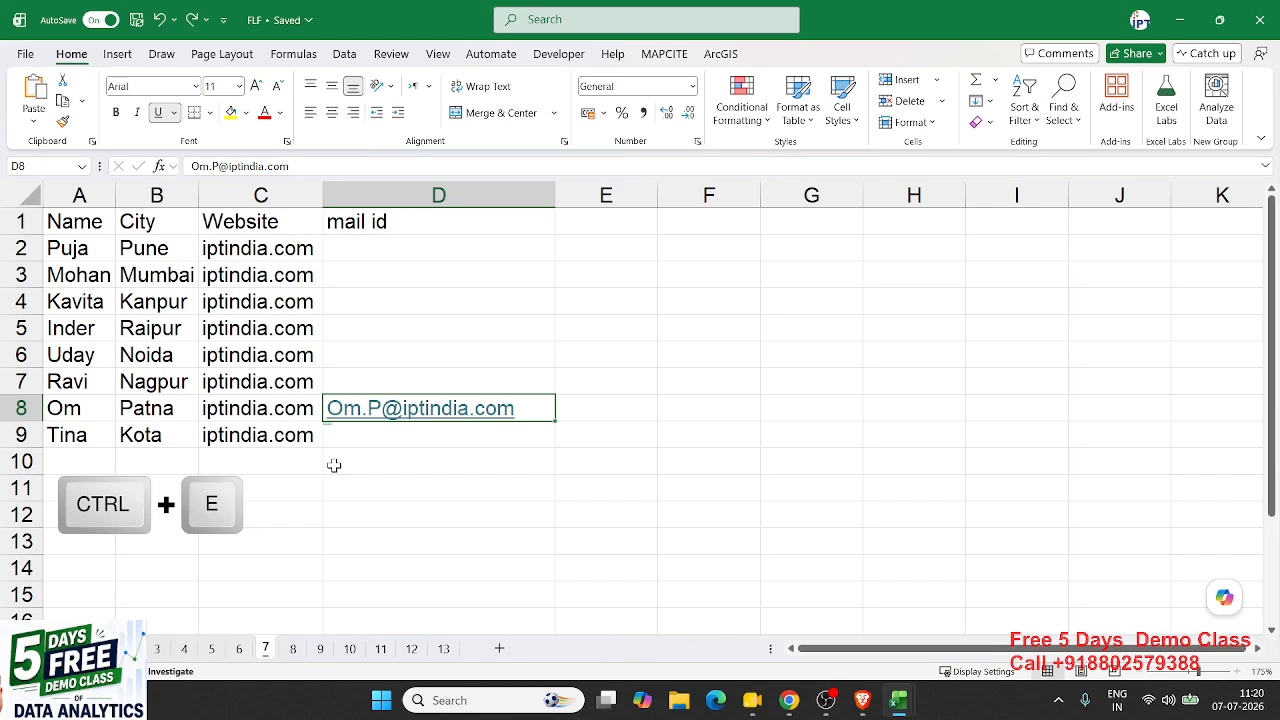
- Start a Name.Initial entry in the first mail id cell to show the pattern, then discard it
{"action": "left_click", "coordinate": [271, 274]}
{"action": "left_click", "coordinate": [420, 251]}
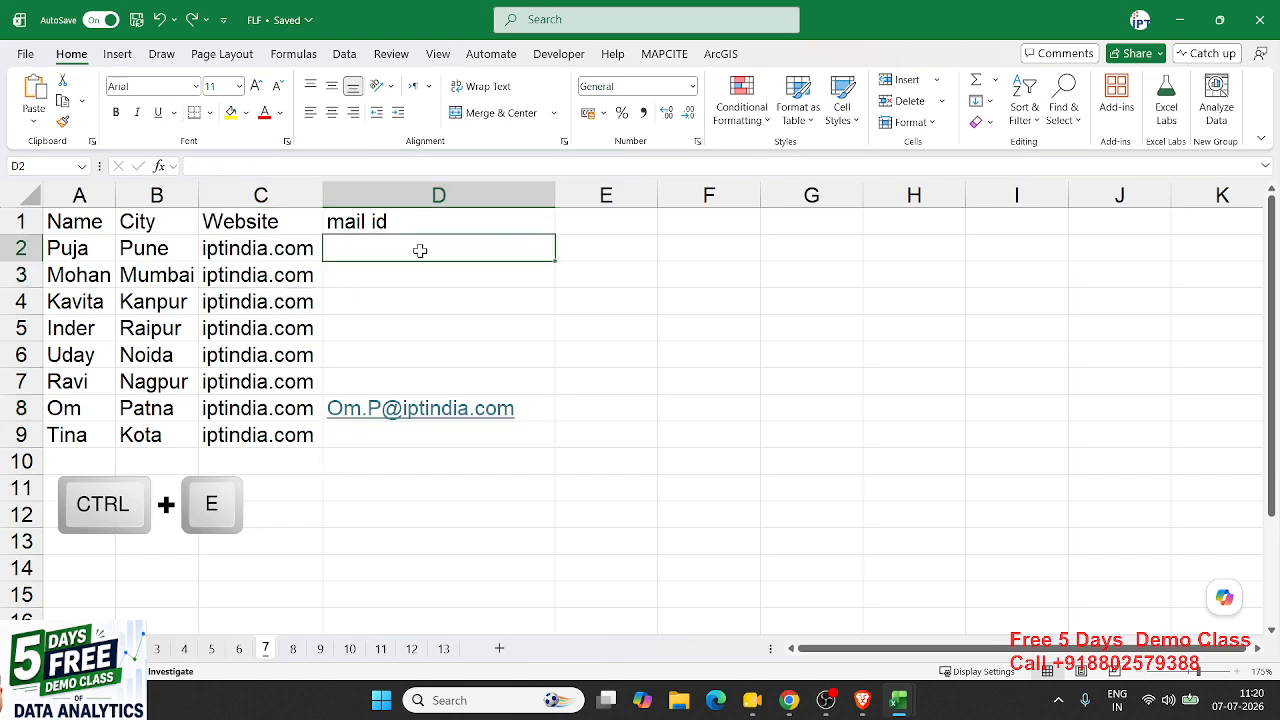
{"action": "left_click_drag", "start_coordinate": [417, 274], "coordinate": [424, 449]}
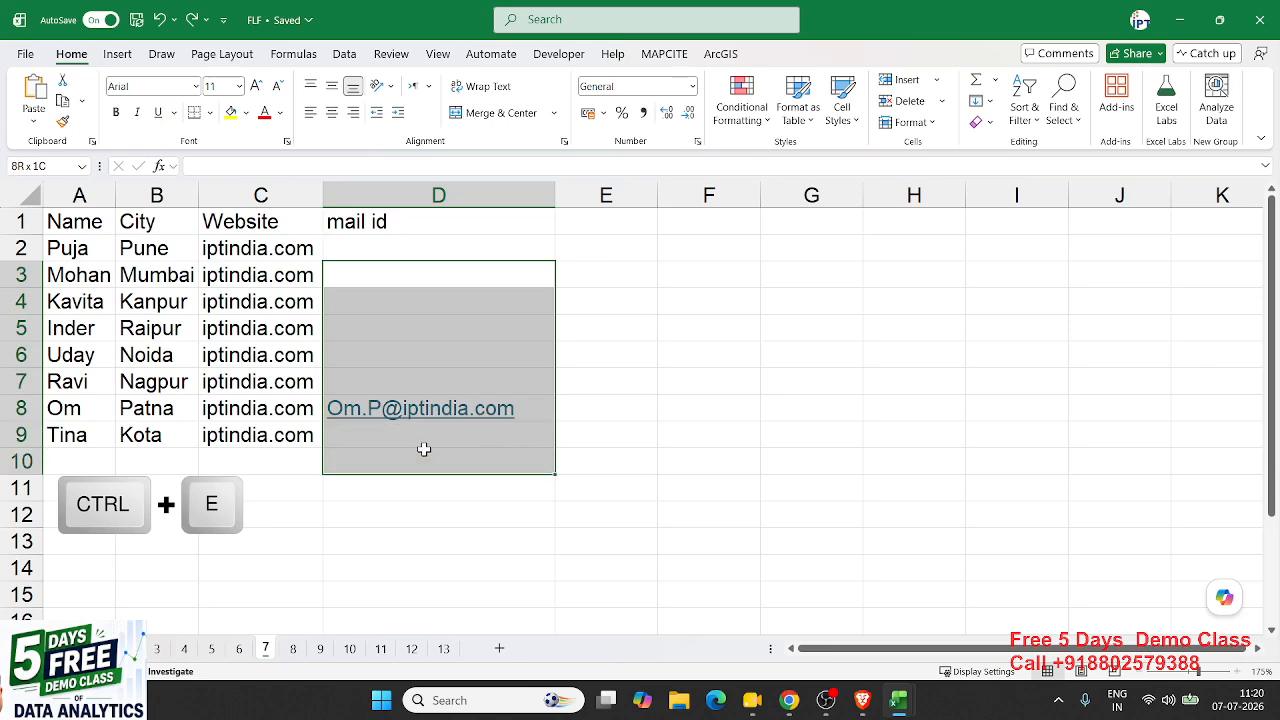
{"action": "left_click", "coordinate": [368, 249]}
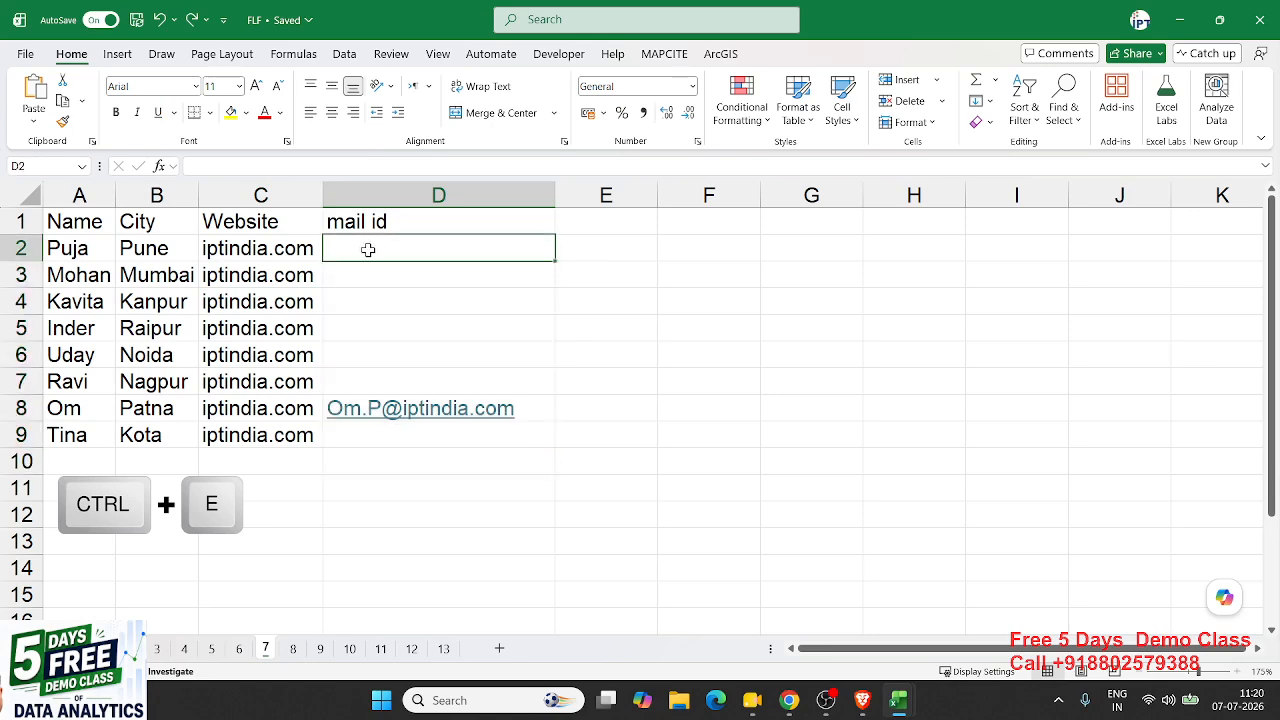
{"action": "left_click", "coordinate": [64, 248]}
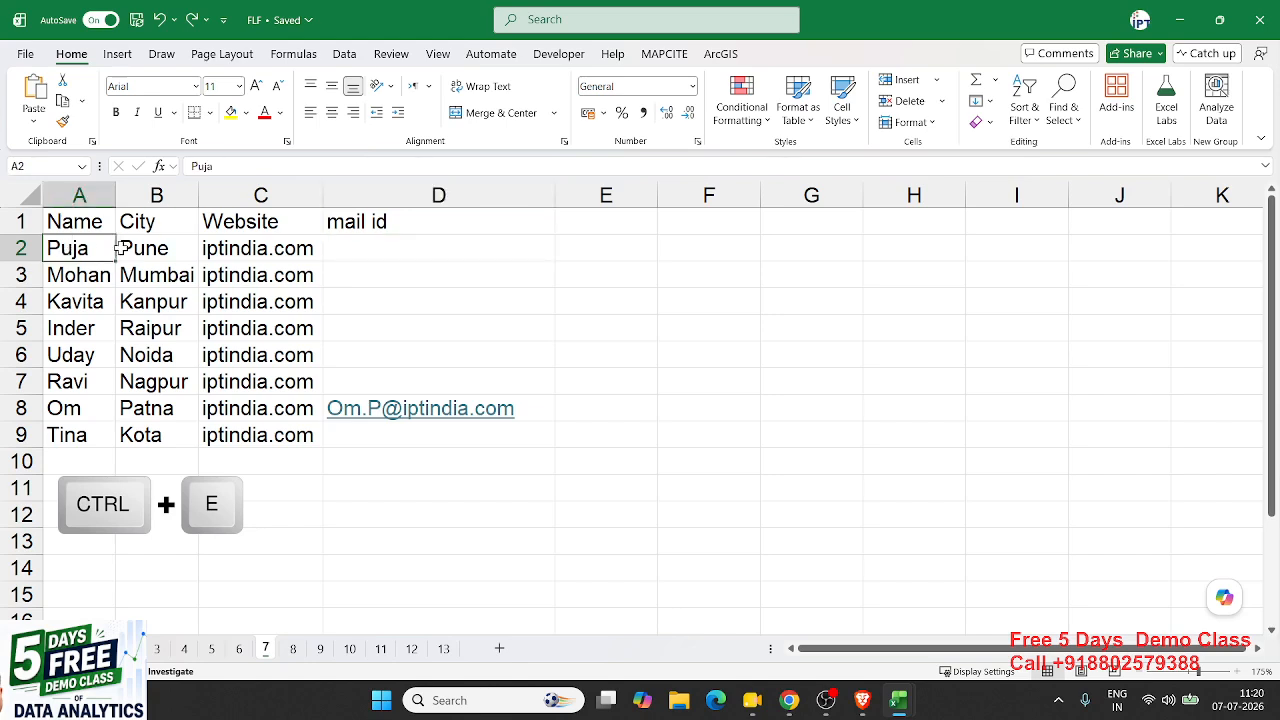
{"action": "left_click", "coordinate": [145, 248]}
{"action": "left_click", "coordinate": [268, 249]}
{"action": "left_click", "coordinate": [337, 252]}
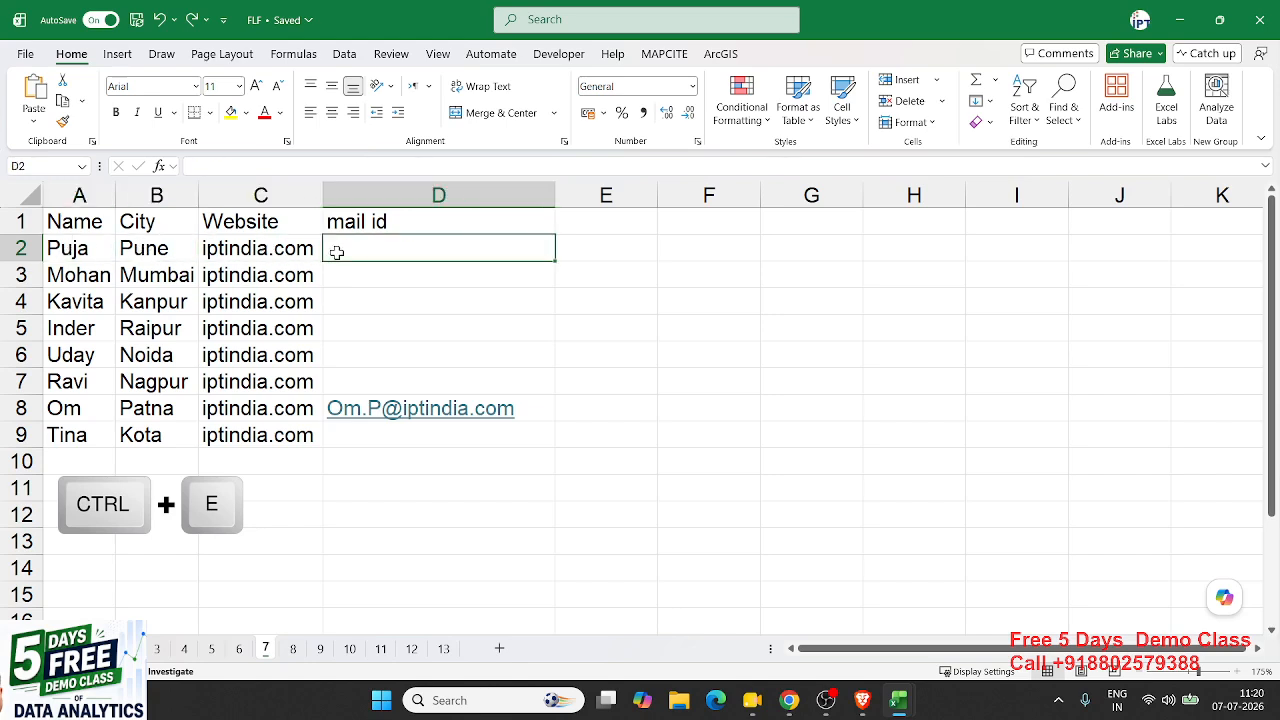
{"action": "type", "text": "Puja"}
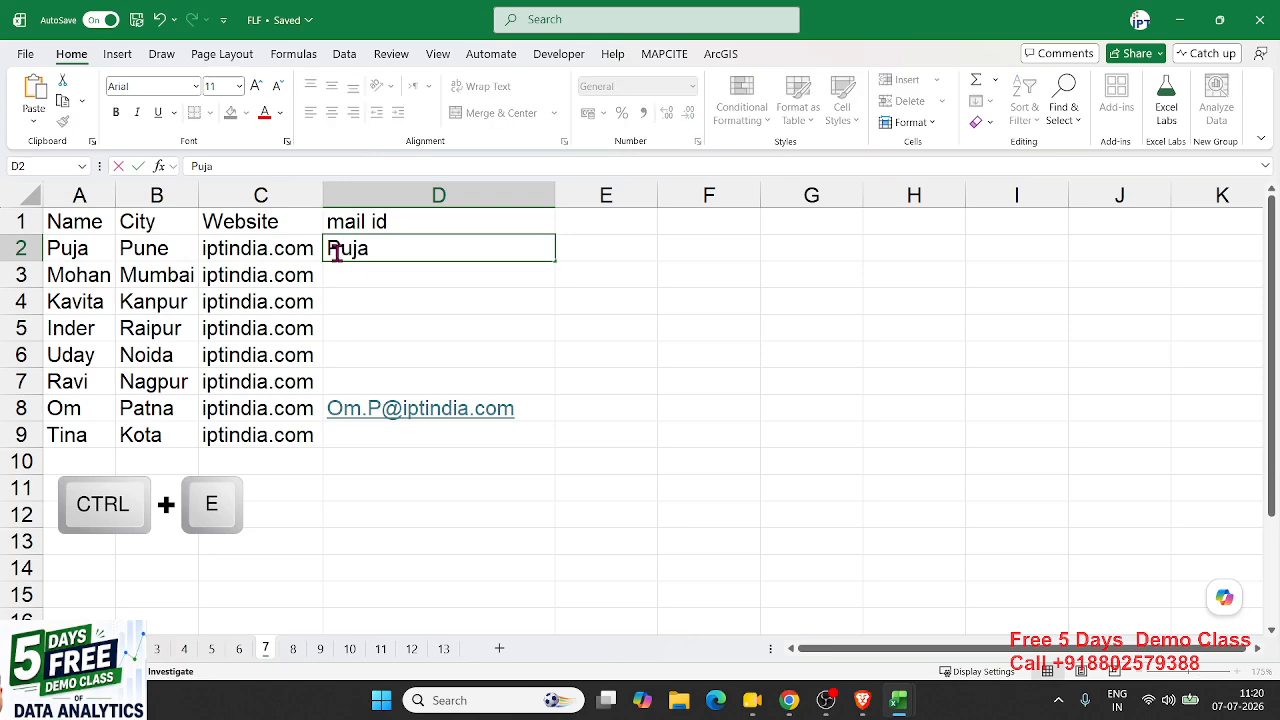
{"action": "type", "text": ".P"}
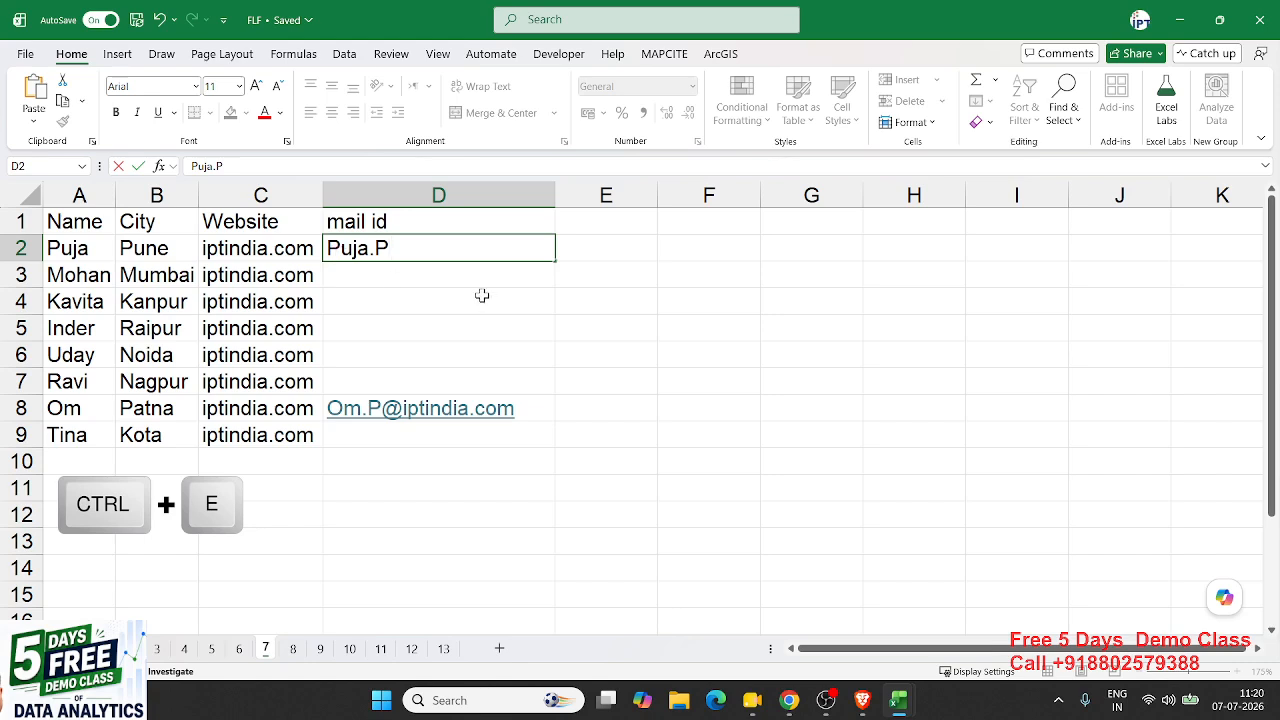
{"action": "left_click_drag", "start_coordinate": [408, 249], "coordinate": [374, 249]}
{"action": "key", "text": "Escape"}
- Flash Fill all mail id cells D2:D9 from the example address in D8
{"action": "left_click", "coordinate": [550, 404]}
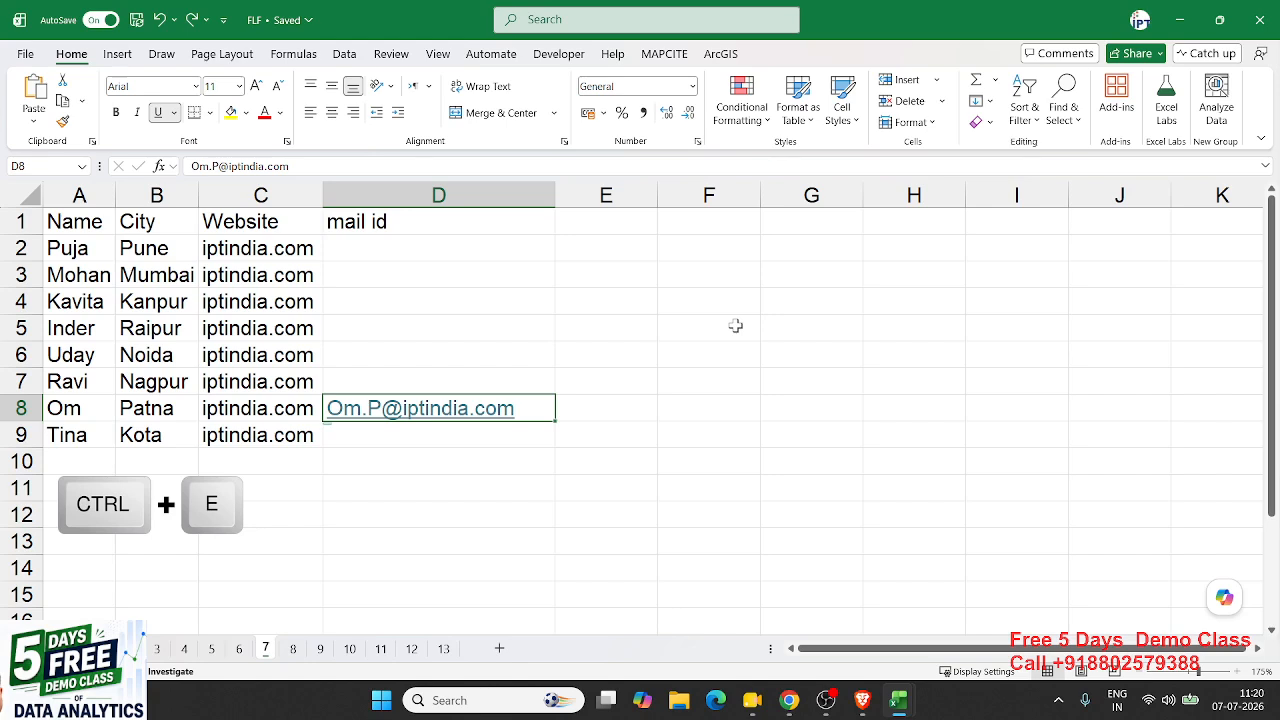
{"action": "key", "text": "ctrl+e"}
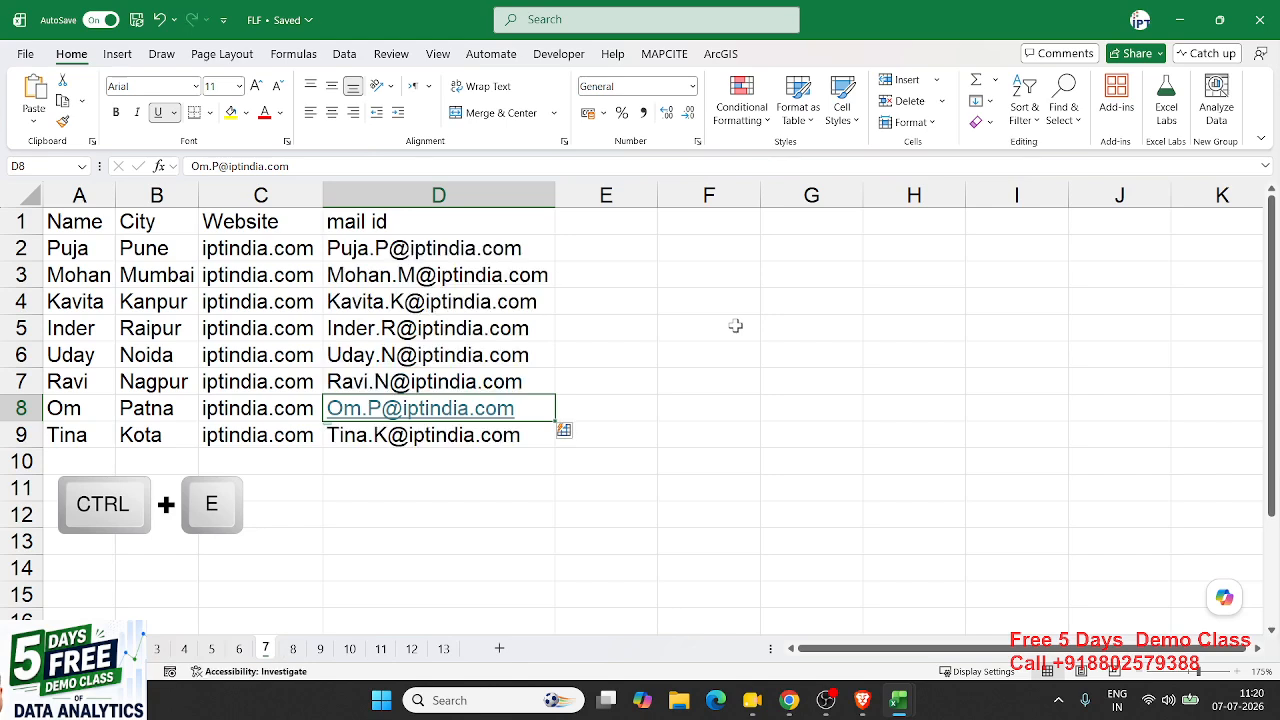
{"action": "left_click", "coordinate": [300, 650]}
- Select the full names in B2:B5 and undo them to clear the column
{"action": "left_click", "coordinate": [340, 463]}
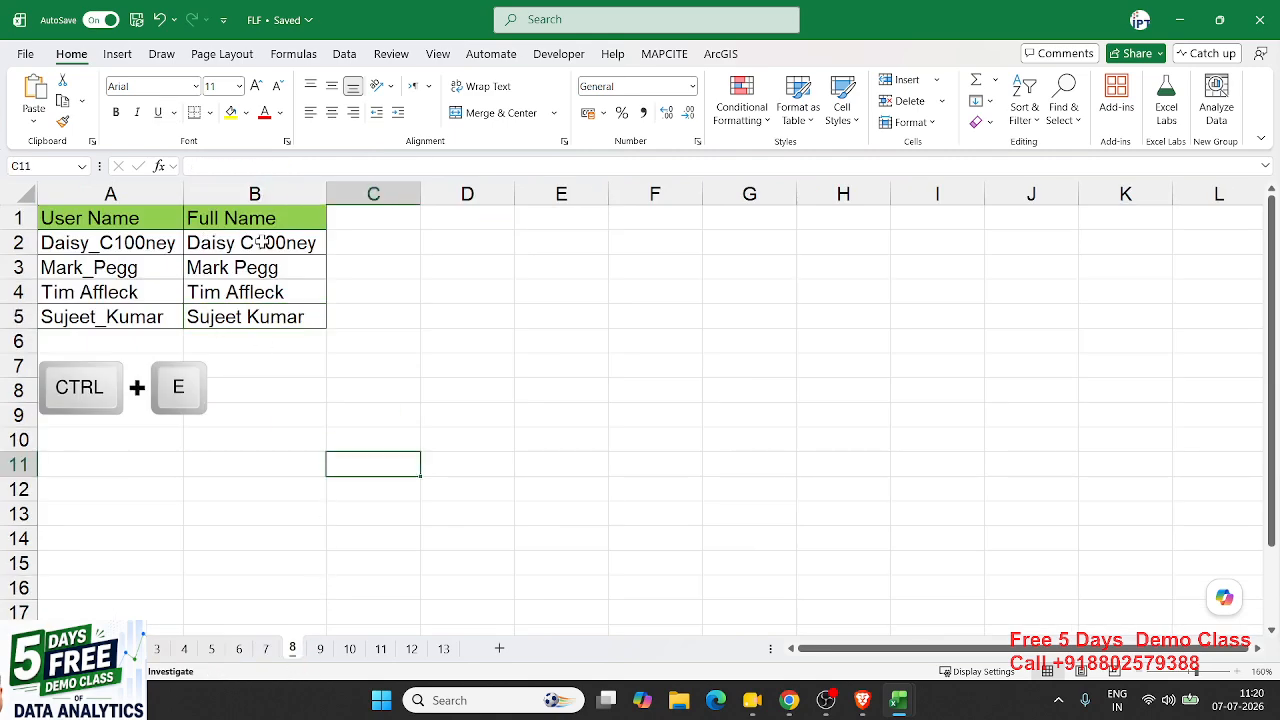
{"action": "left_click_drag", "start_coordinate": [262, 242], "coordinate": [260, 328]}
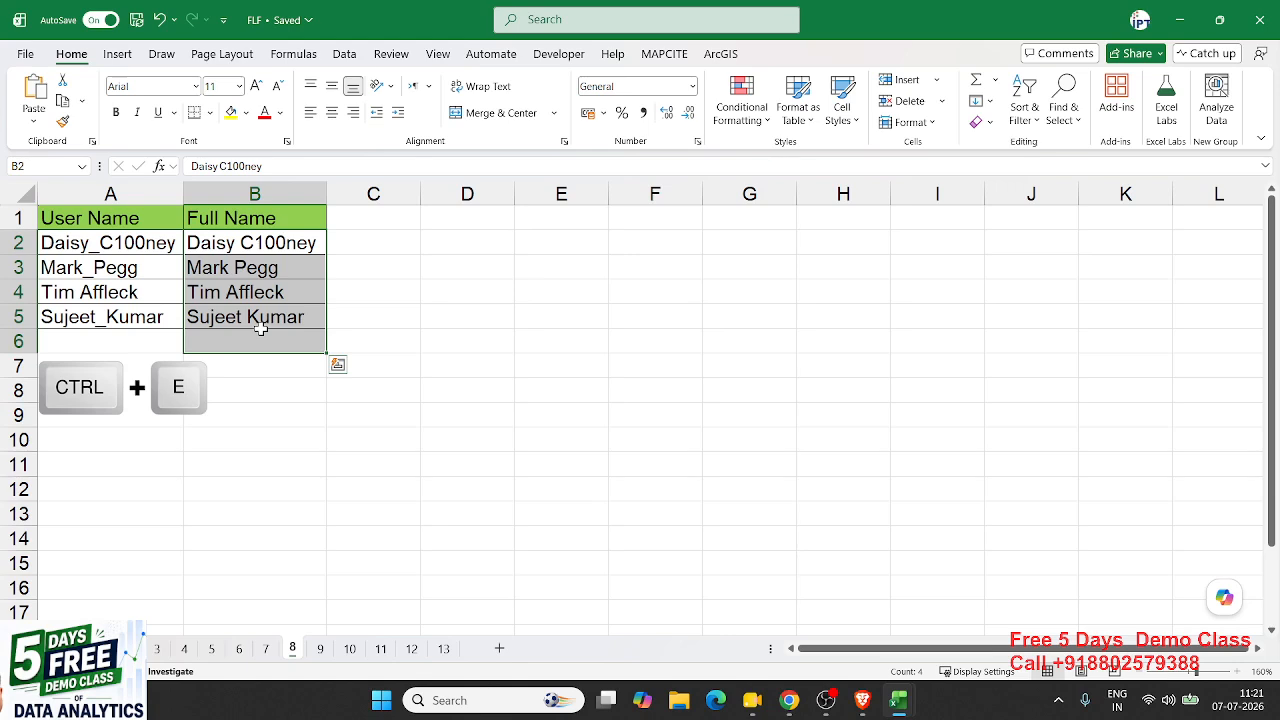
{"action": "key", "text": "Up"}
{"action": "key", "text": "ctrl+z"}
{"action": "key", "text": "ctrl+z"}
{"action": "key", "text": "ctrl+z"}
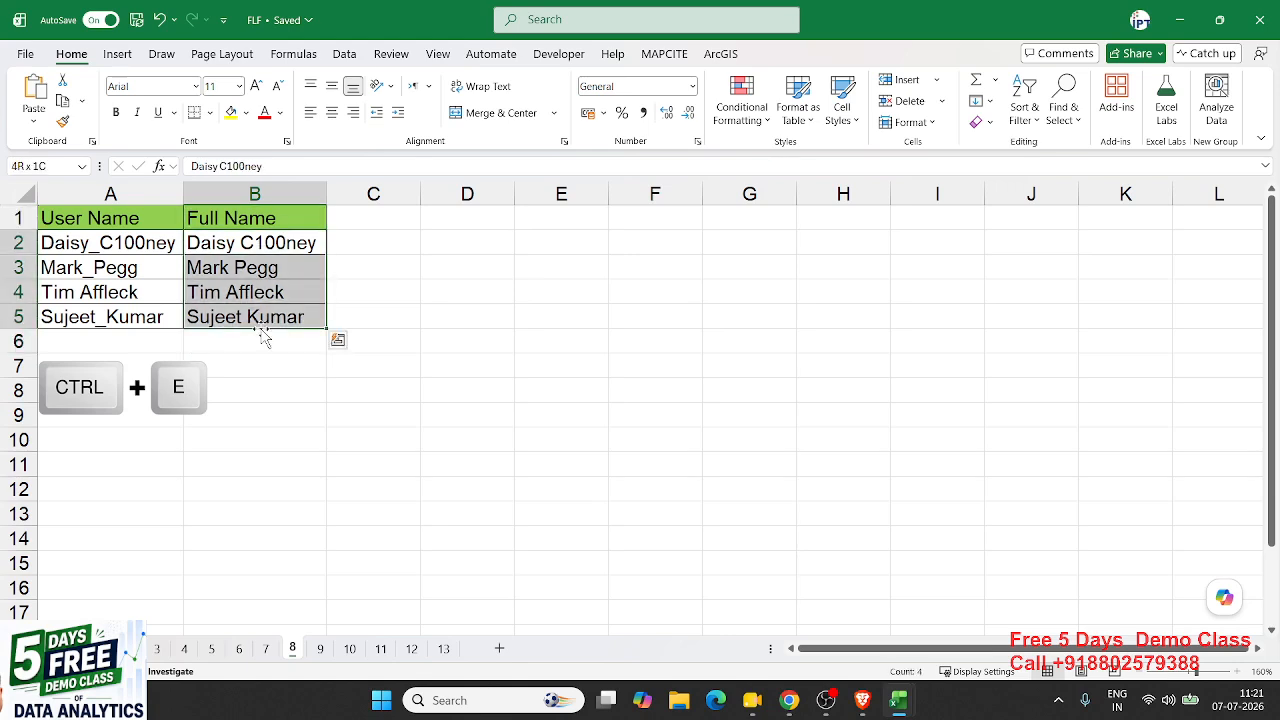
{"action": "key", "text": "Down"}
{"action": "key", "text": "Down"}
{"action": "key", "text": "Down"}
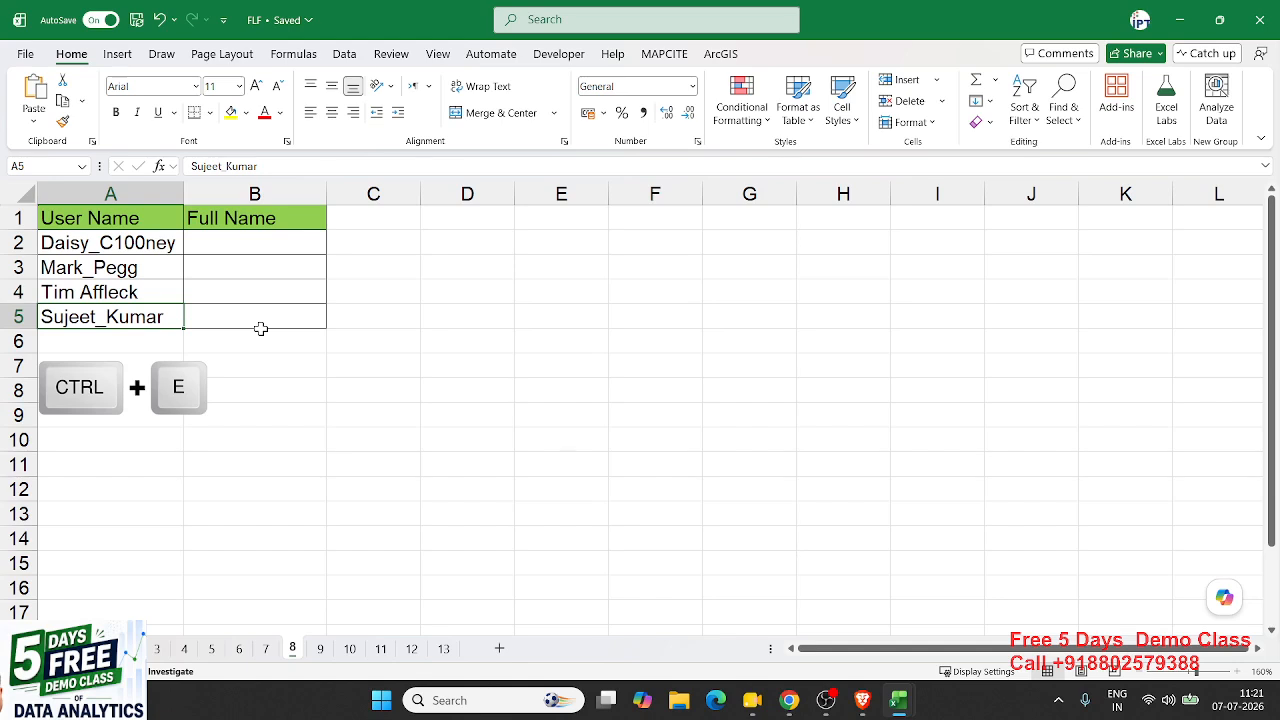
- Type the B5 user name with a space instead of an underscore, then Flash Fill the other full names
{"action": "left_click", "coordinate": [260, 328]}
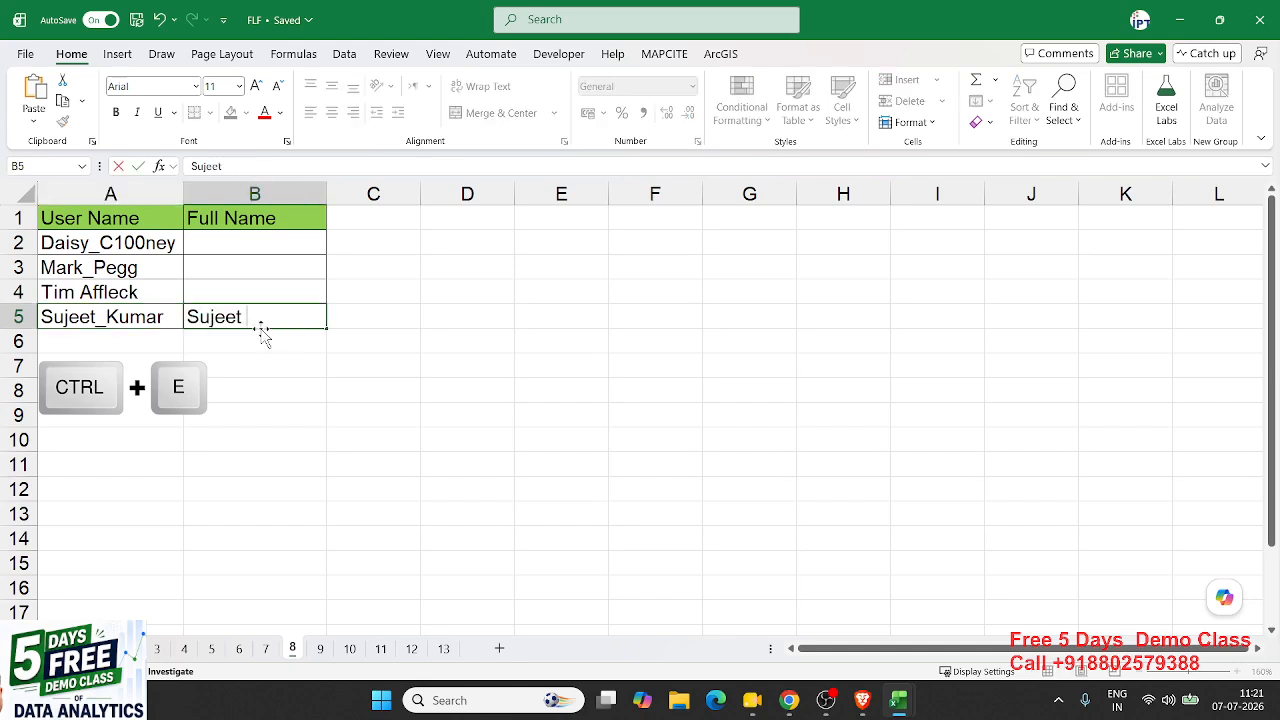
{"action": "key", "text": "Return"}
{"action": "key", "text": "Up"}
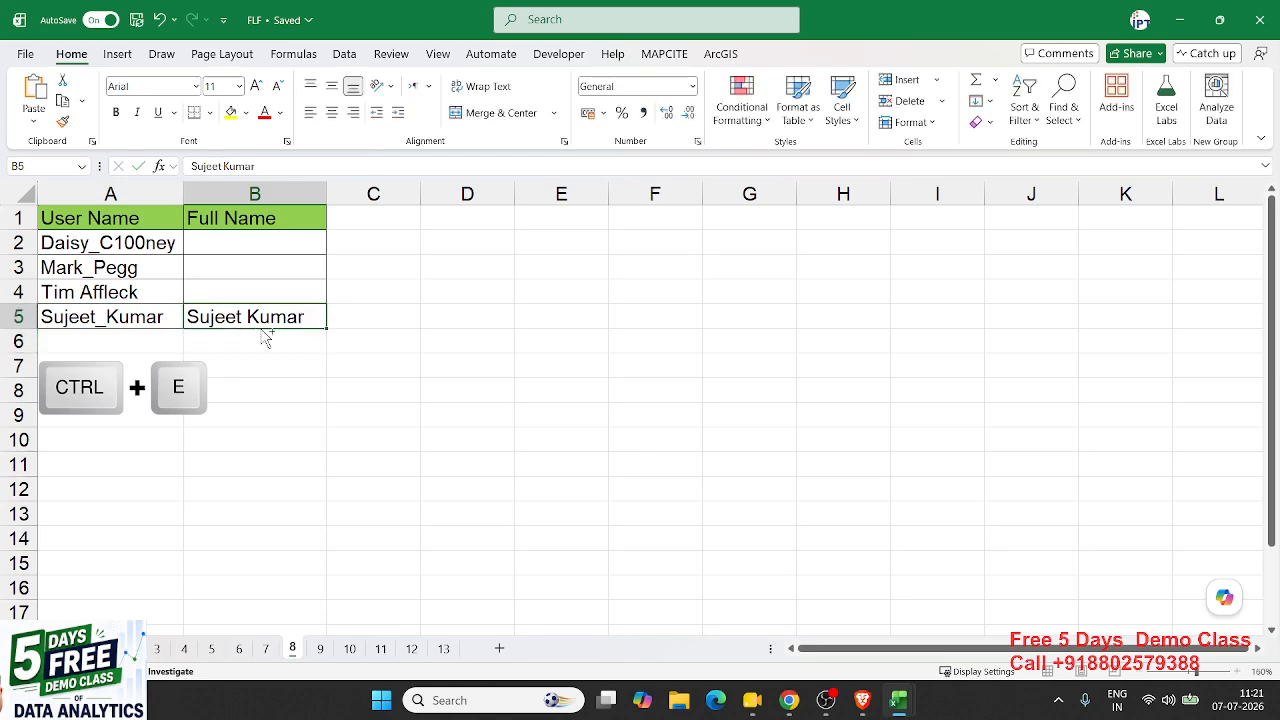
{"action": "key", "text": "ctrl+e"}
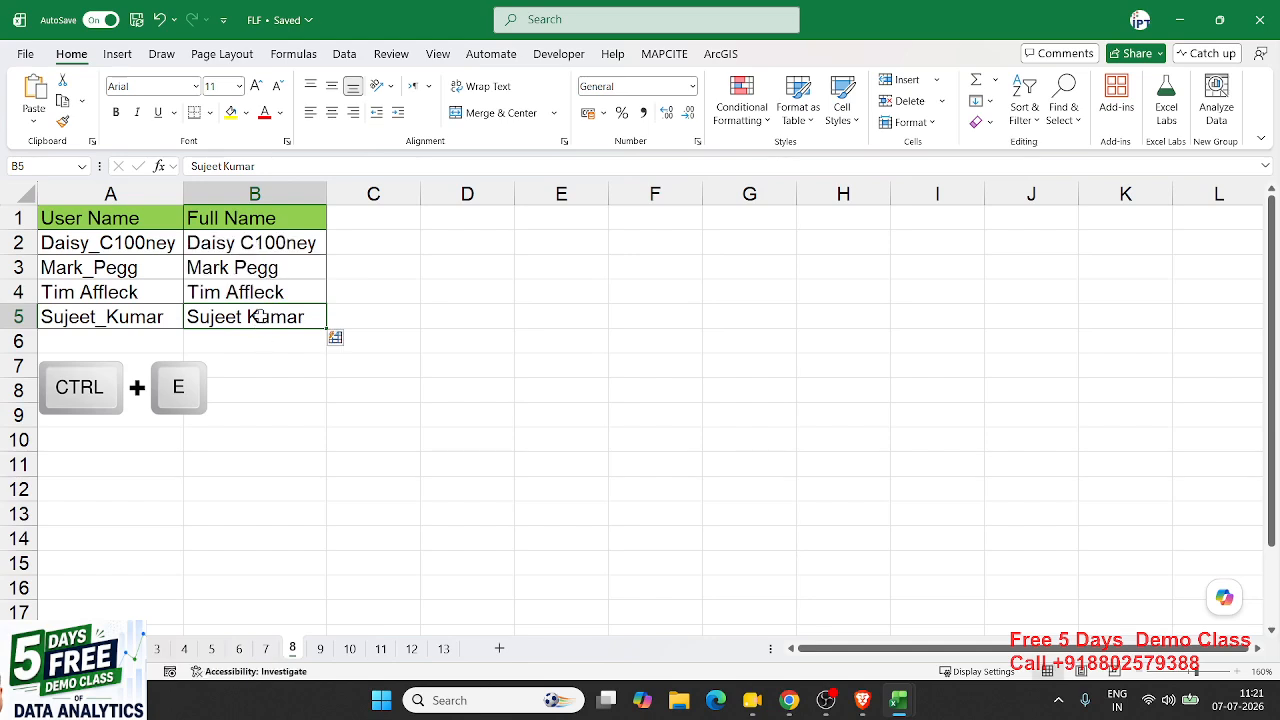
{"action": "left_click", "coordinate": [262, 292]}
{"action": "left_click", "coordinate": [262, 267]}
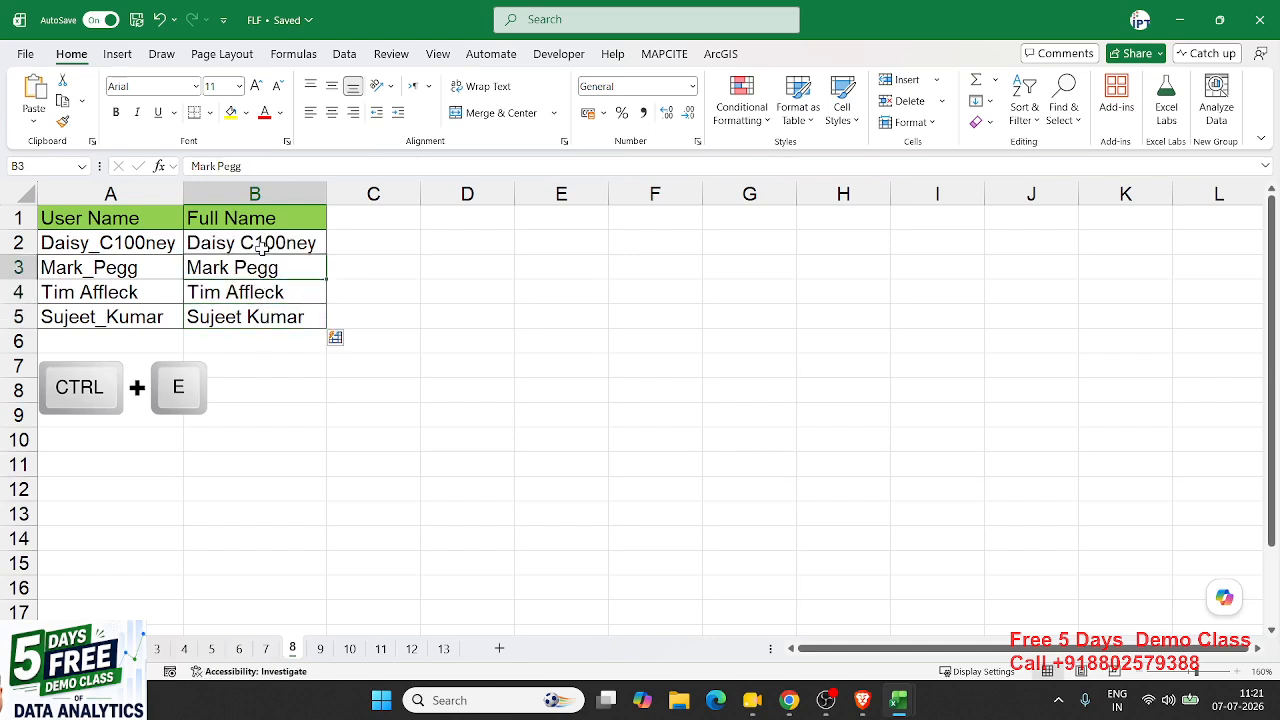
{"action": "left_click", "coordinate": [262, 245]}
{"action": "left_click", "coordinate": [320, 650]}
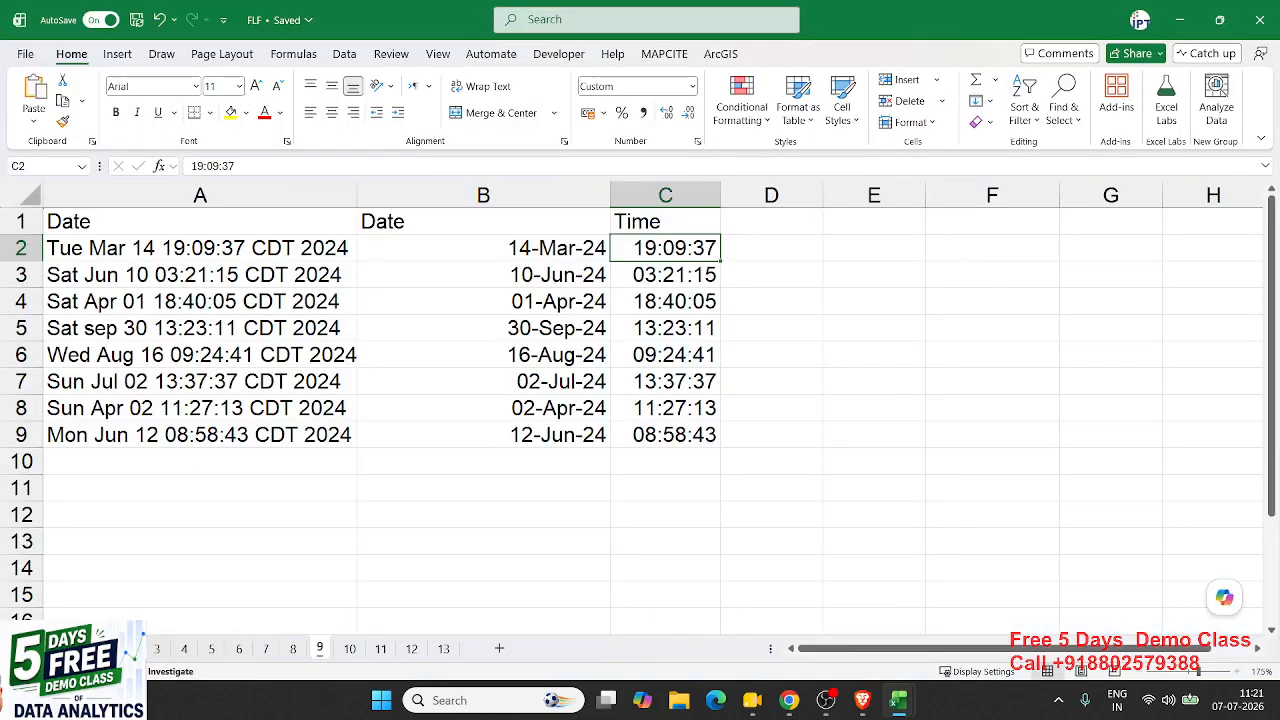
{"action": "key", "text": "alt+Tab"}
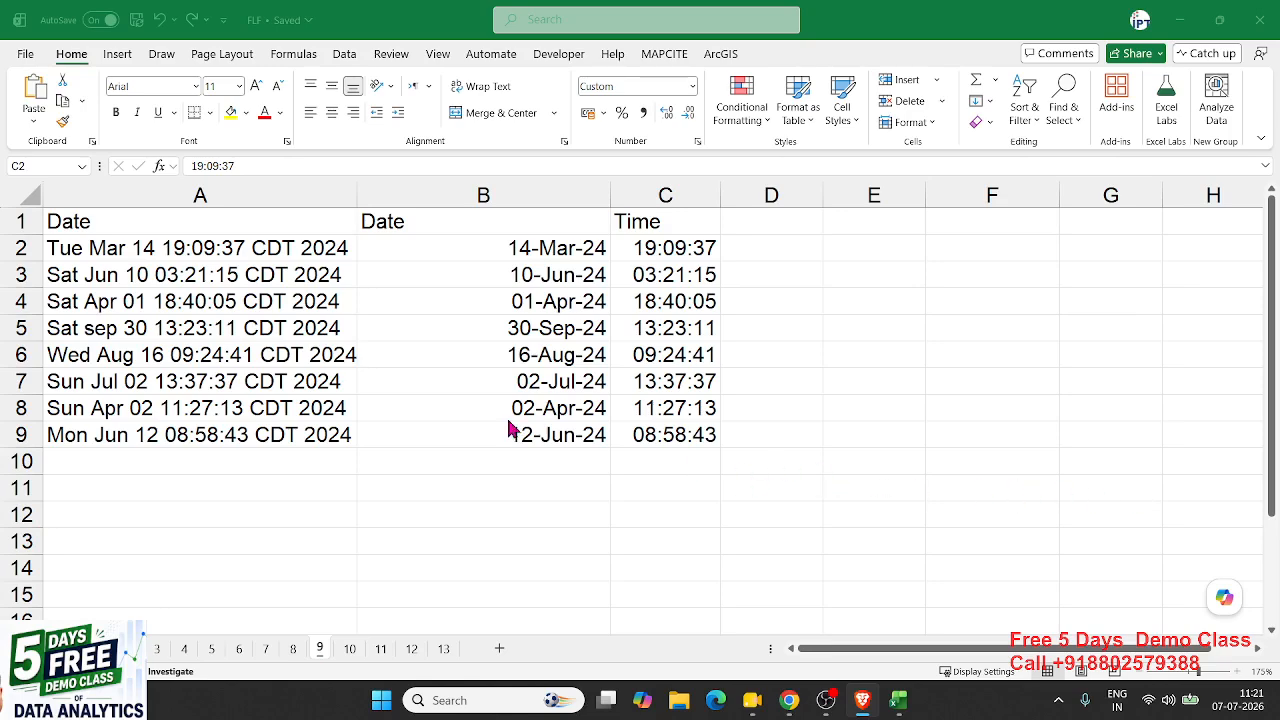
{"action": "left_click_drag", "start_coordinate": [470, 246], "coordinate": [624, 440]}
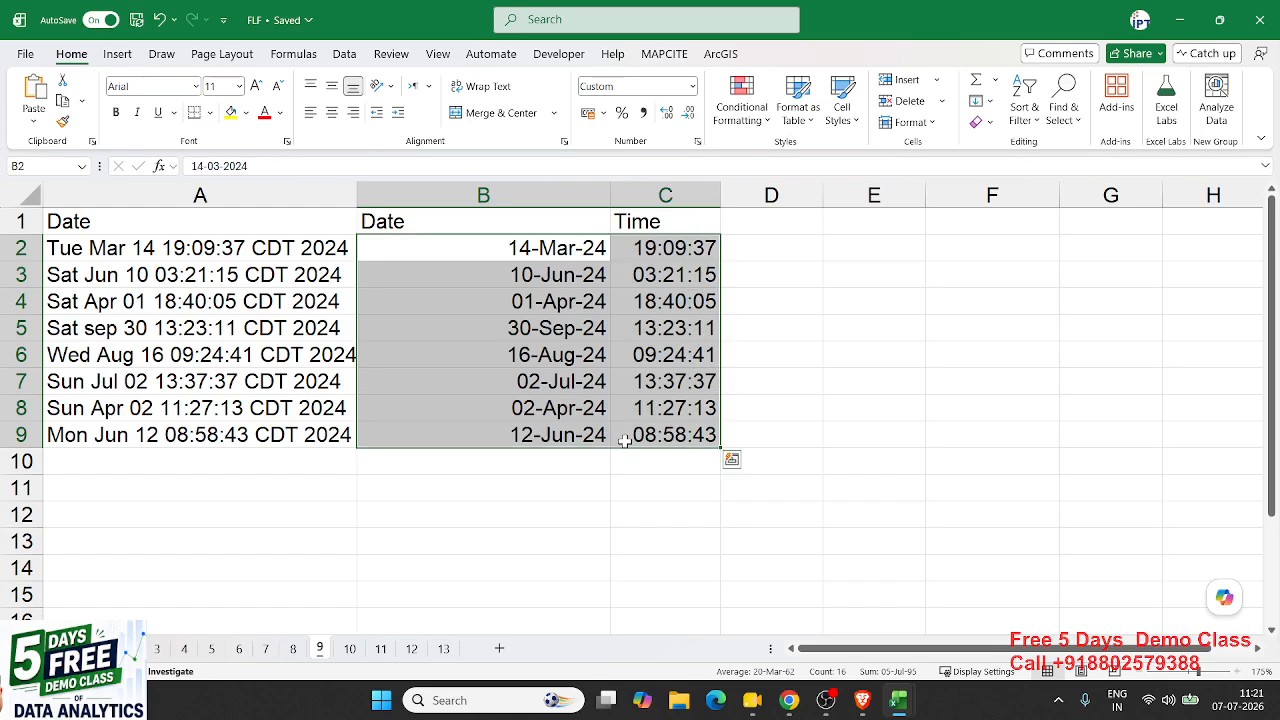
- Clear the old split date and time results and move to the first empty Date cell
{"action": "key", "text": "Delete"}
{"action": "key", "text": "Left"}
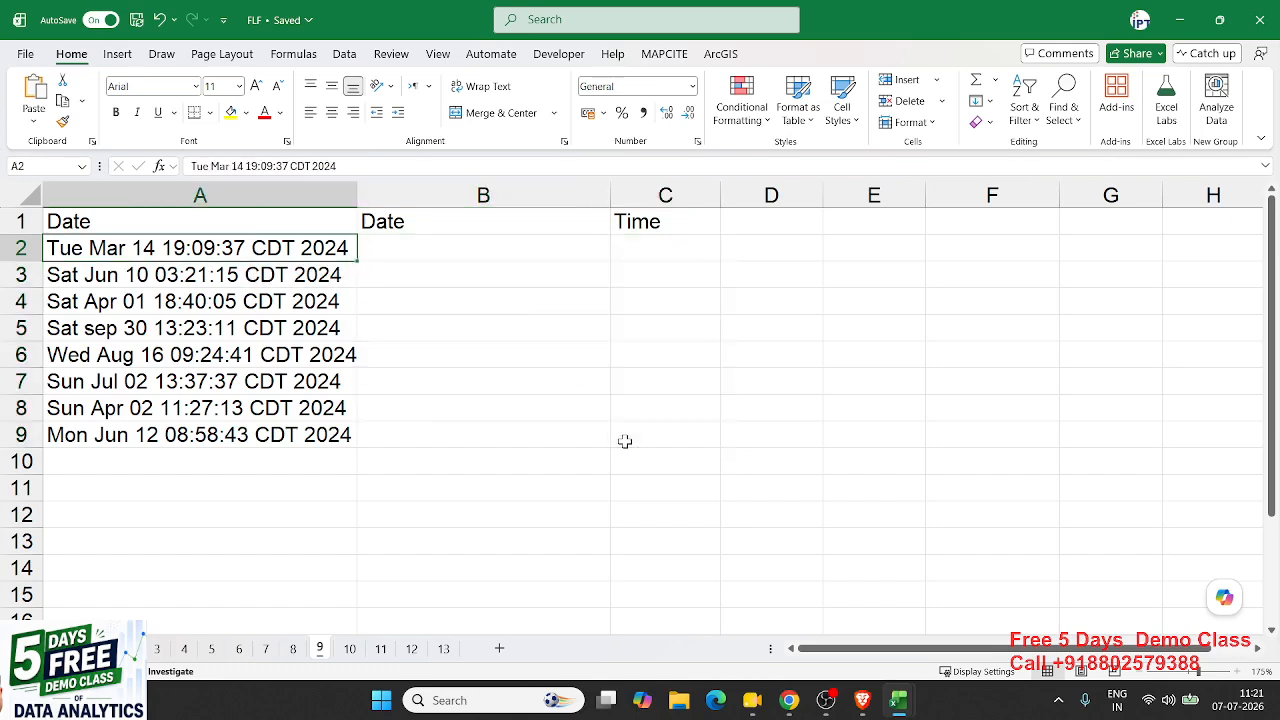
{"action": "key", "text": "ctrl+shift+Down"}
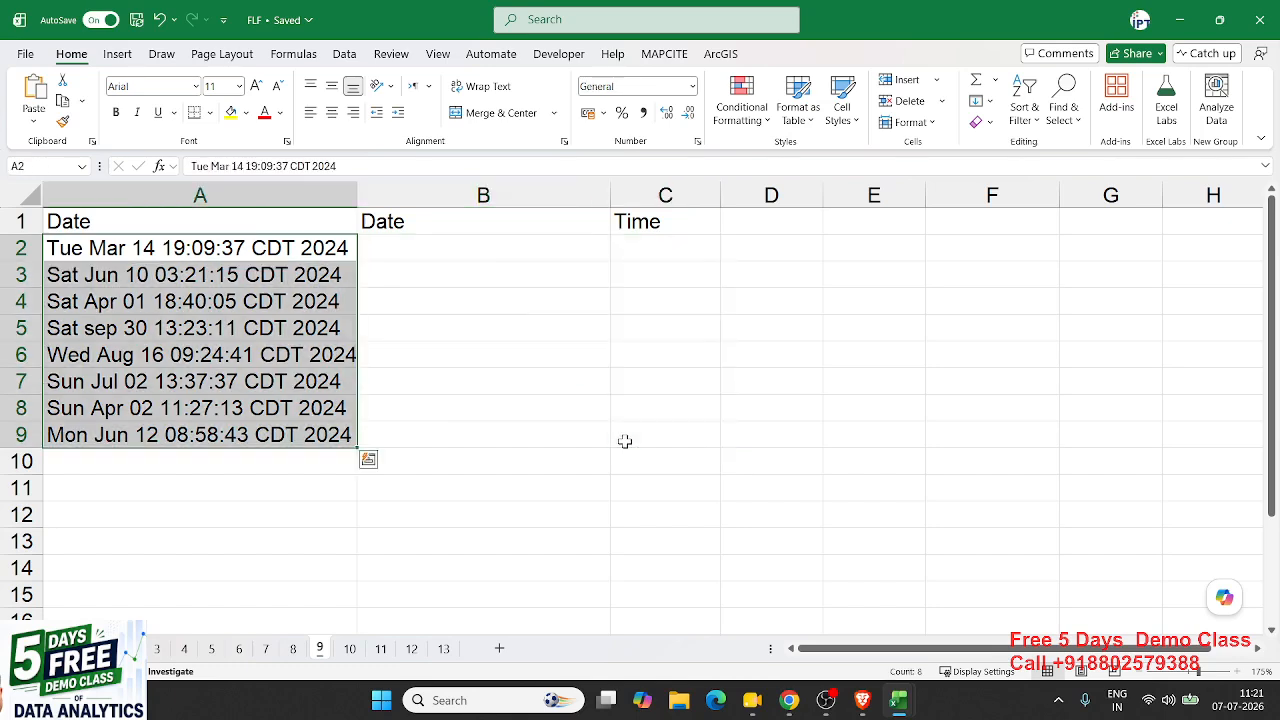
{"action": "key", "text": "Right"}
{"action": "key", "text": "Left"}
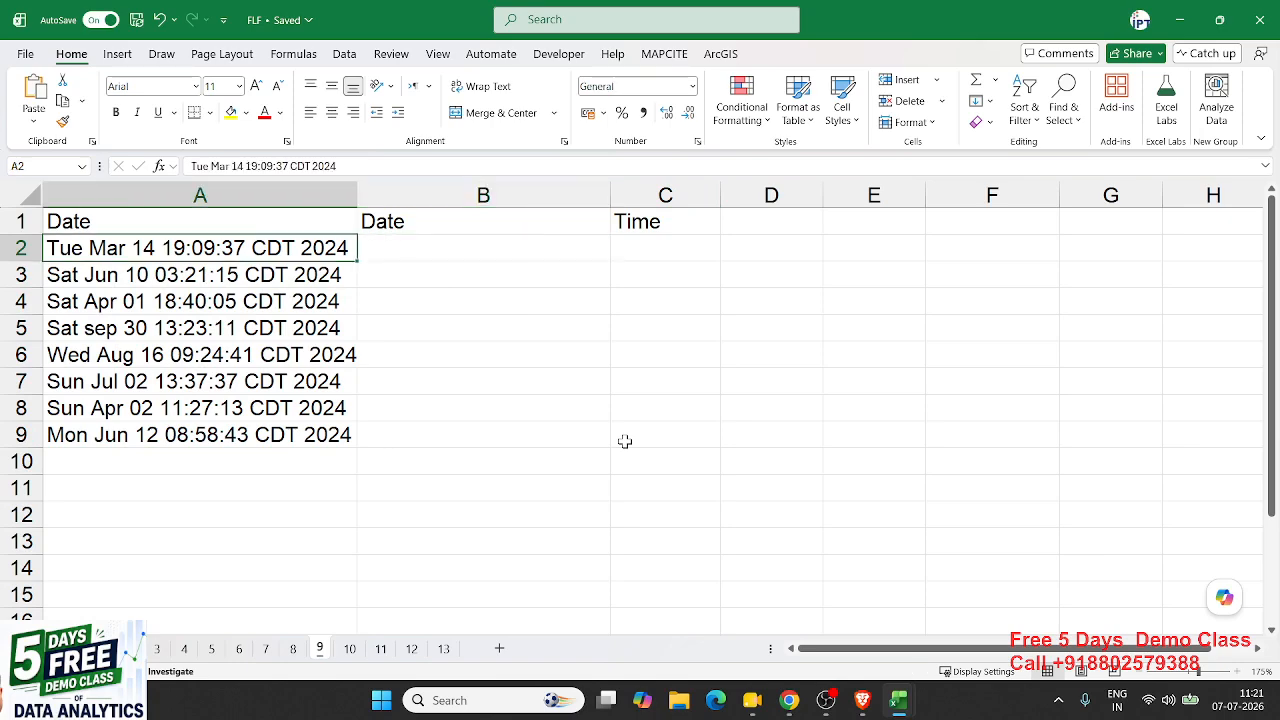
{"action": "key", "text": "ctrl+shift+Down"}
{"action": "key", "text": "Right"}
{"action": "key", "text": "Up"}
{"action": "key", "text": "Down"}
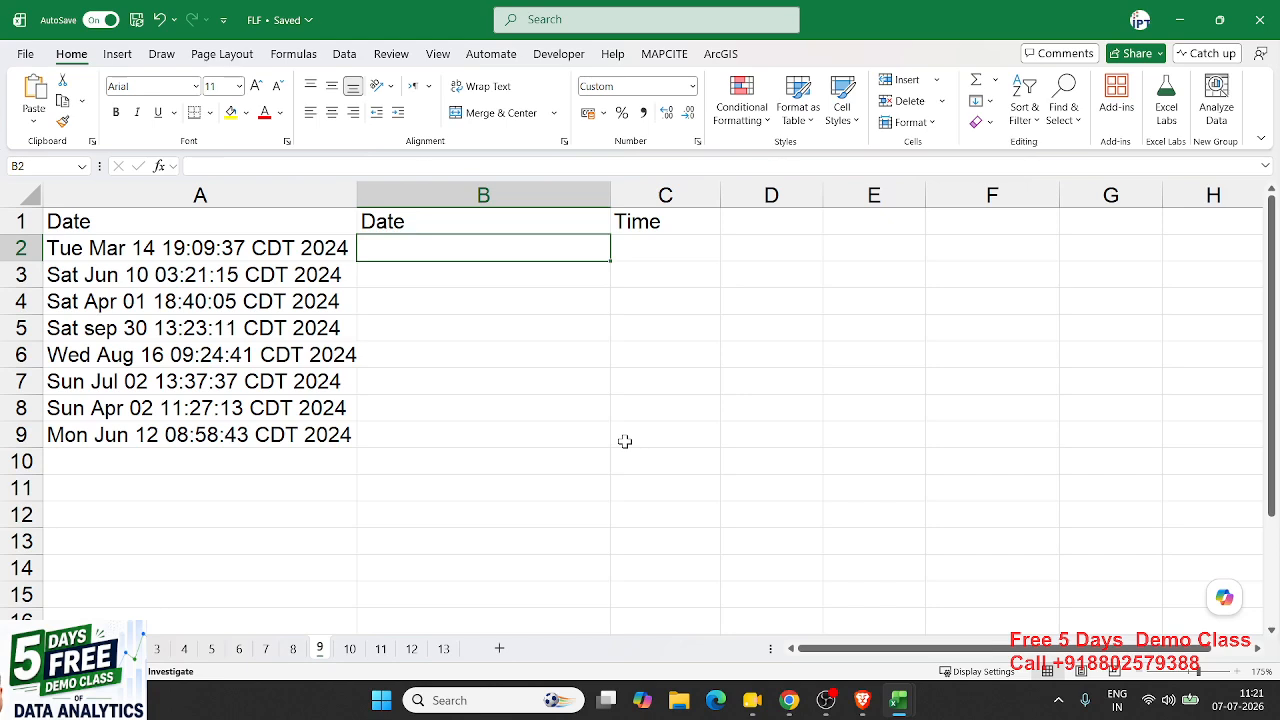
- Flash Fill the Date column from the example 14-Mar-2024 and review the results
{"action": "type", "text": "14"}
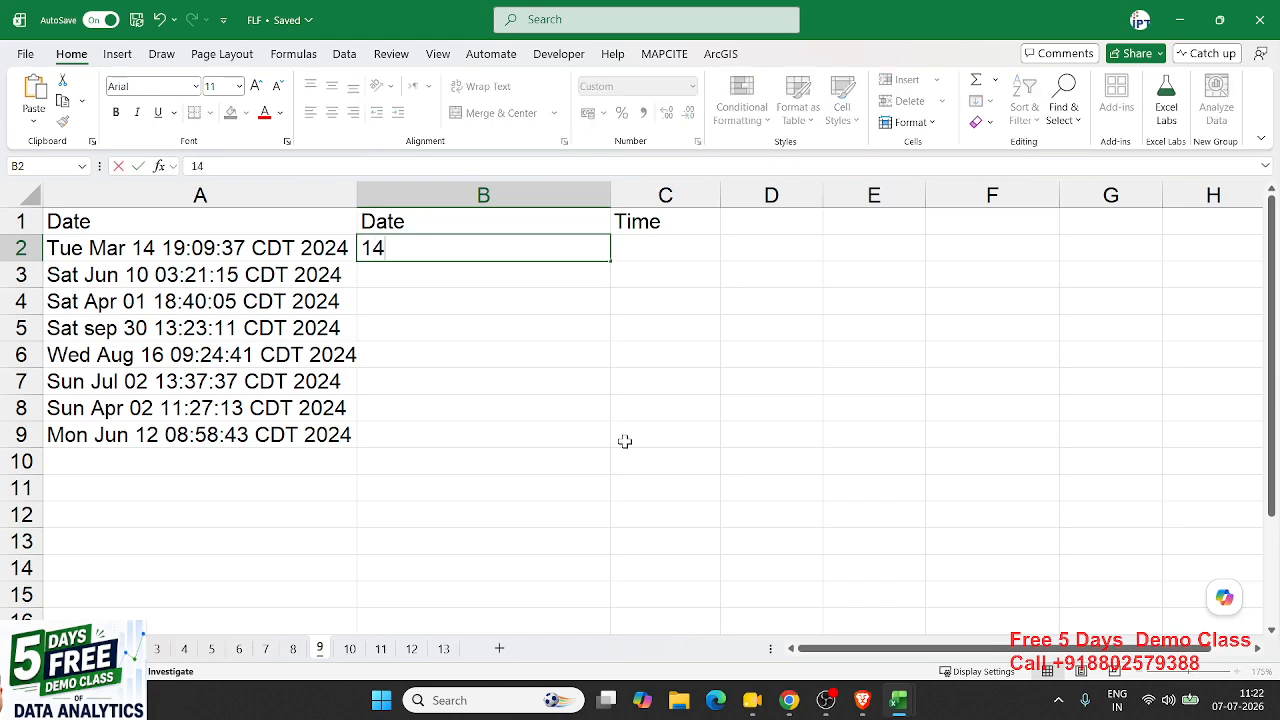
{"action": "type", "text": "-Mar-"}
{"action": "type", "text": "2024"}
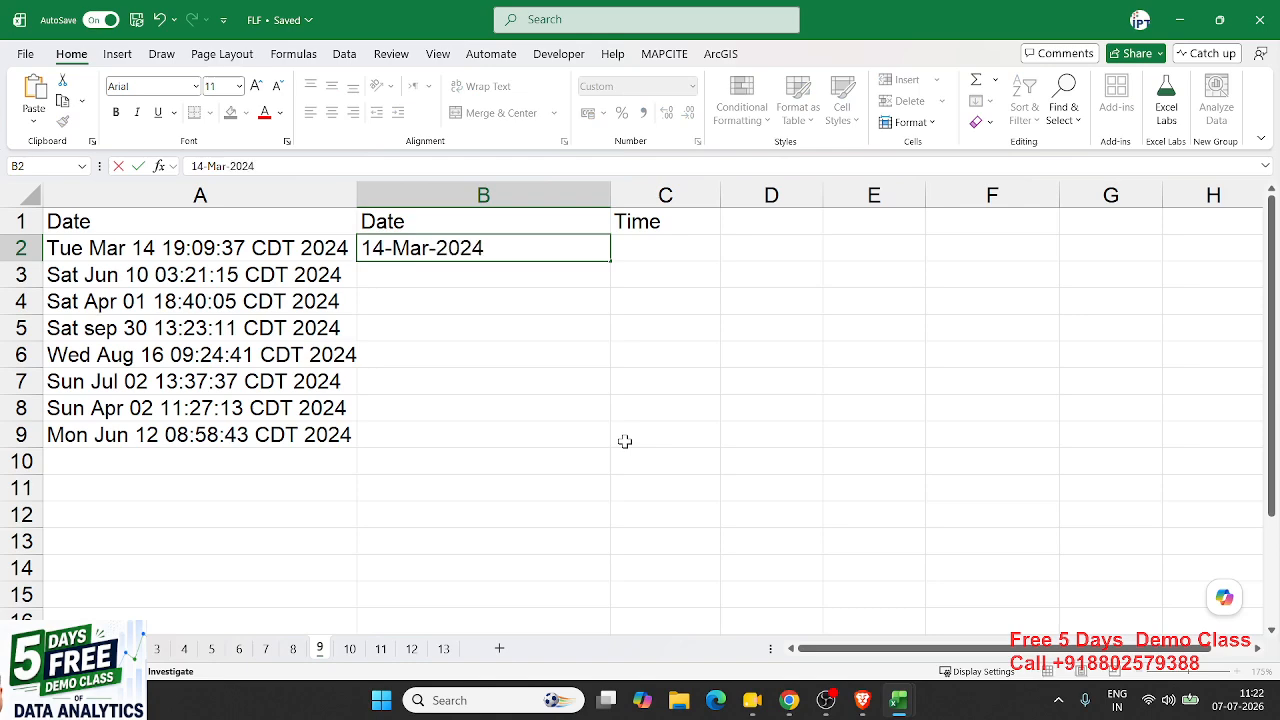
{"action": "key", "text": "Return"}
{"action": "key", "text": "Up"}
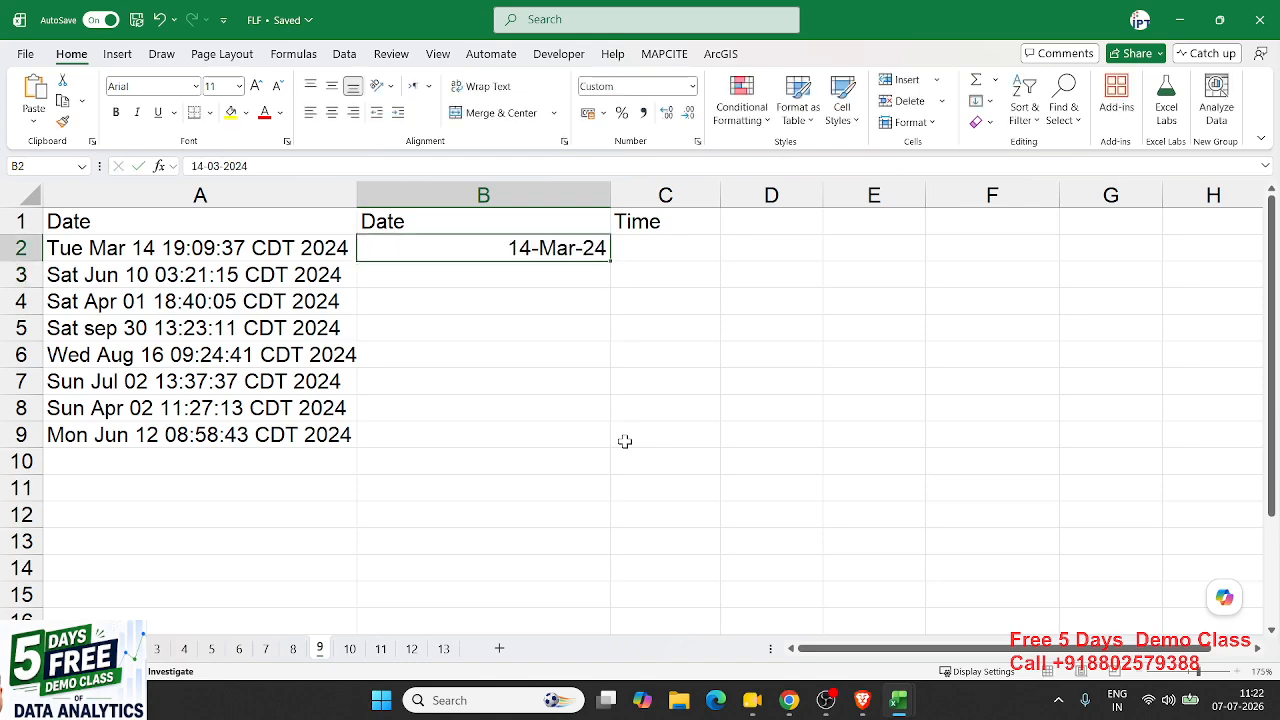
{"action": "key", "text": "ctrl+e"}
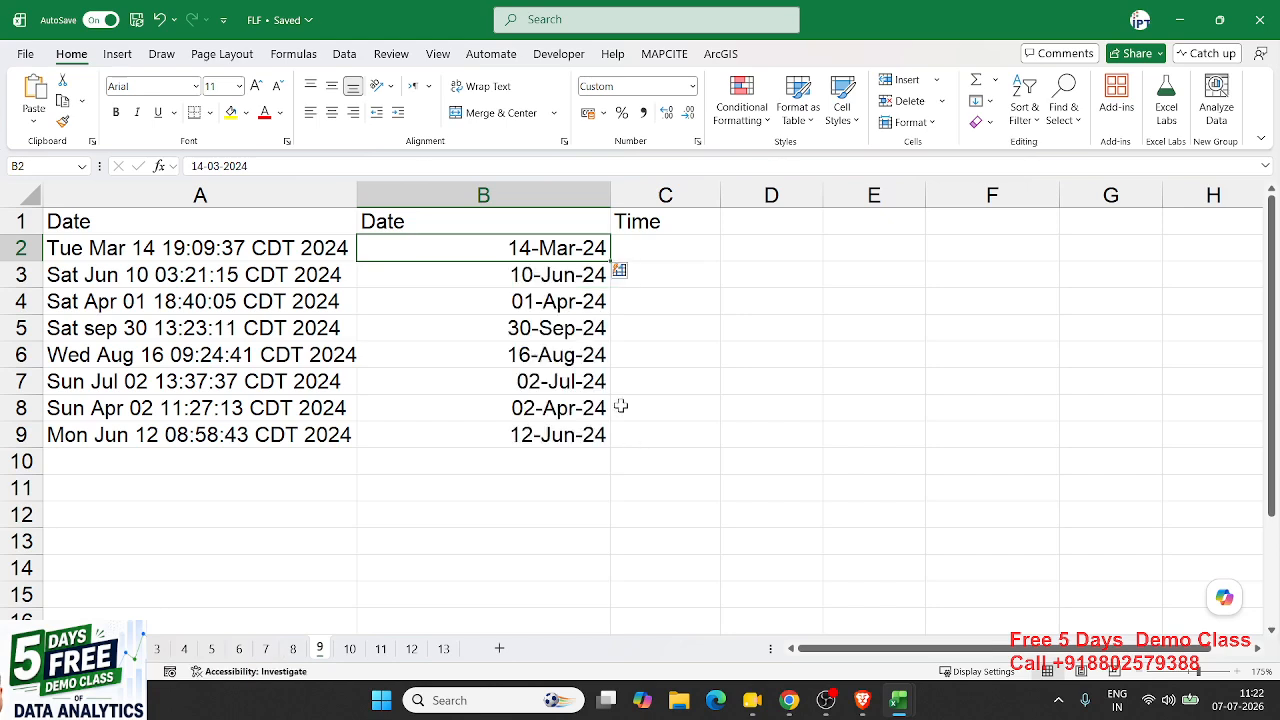
{"action": "left_click", "coordinate": [500, 282]}
{"action": "left_click", "coordinate": [501, 302]}
{"action": "left_click", "coordinate": [502, 329]}
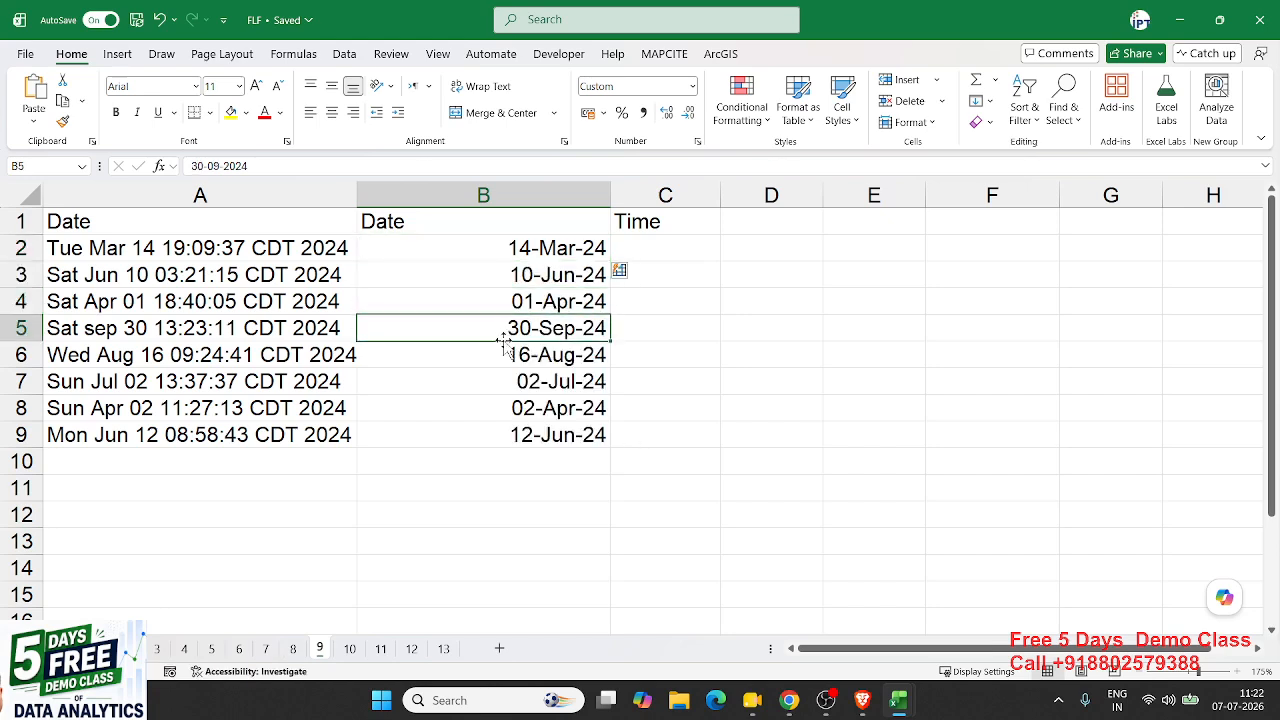
{"action": "left_click", "coordinate": [503, 355]}
{"action": "left_click", "coordinate": [504, 386]}
{"action": "left_click", "coordinate": [502, 410]}
{"action": "left_click", "coordinate": [500, 435]}
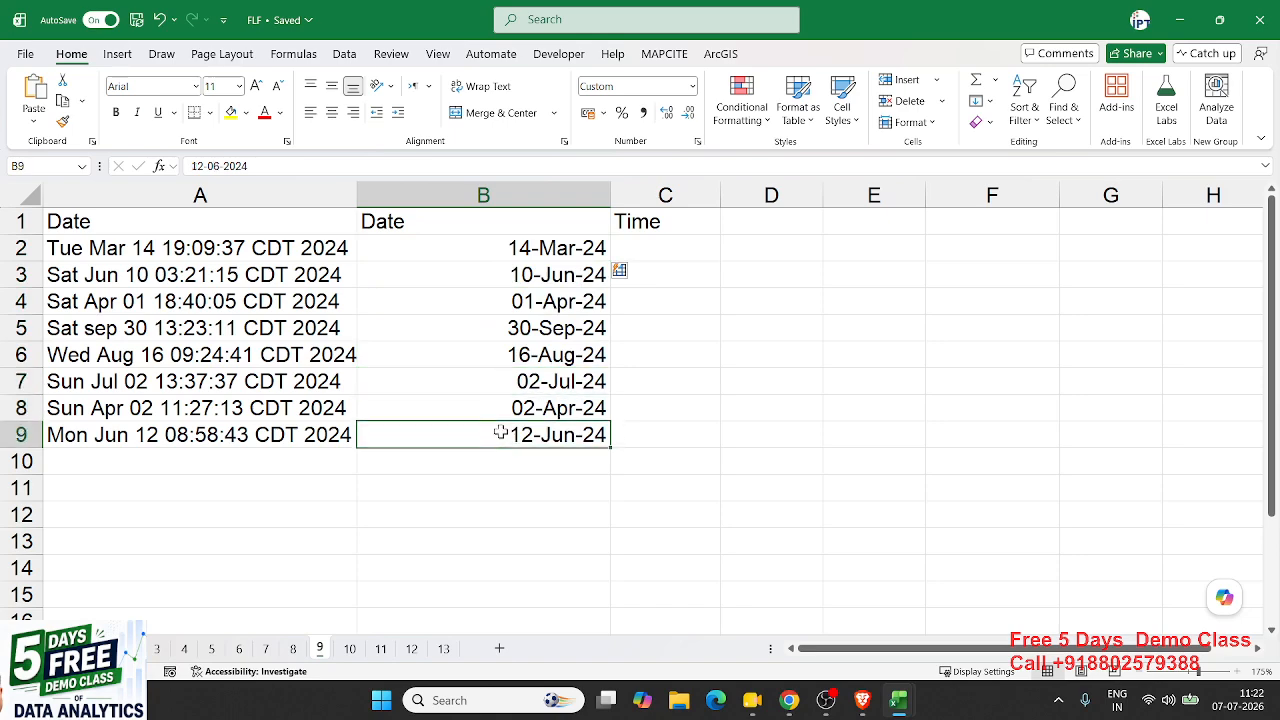
- Enter 19:09:37 in C2 as the example and Flash Fill times into C3:C9
{"action": "left_click", "coordinate": [643, 240]}
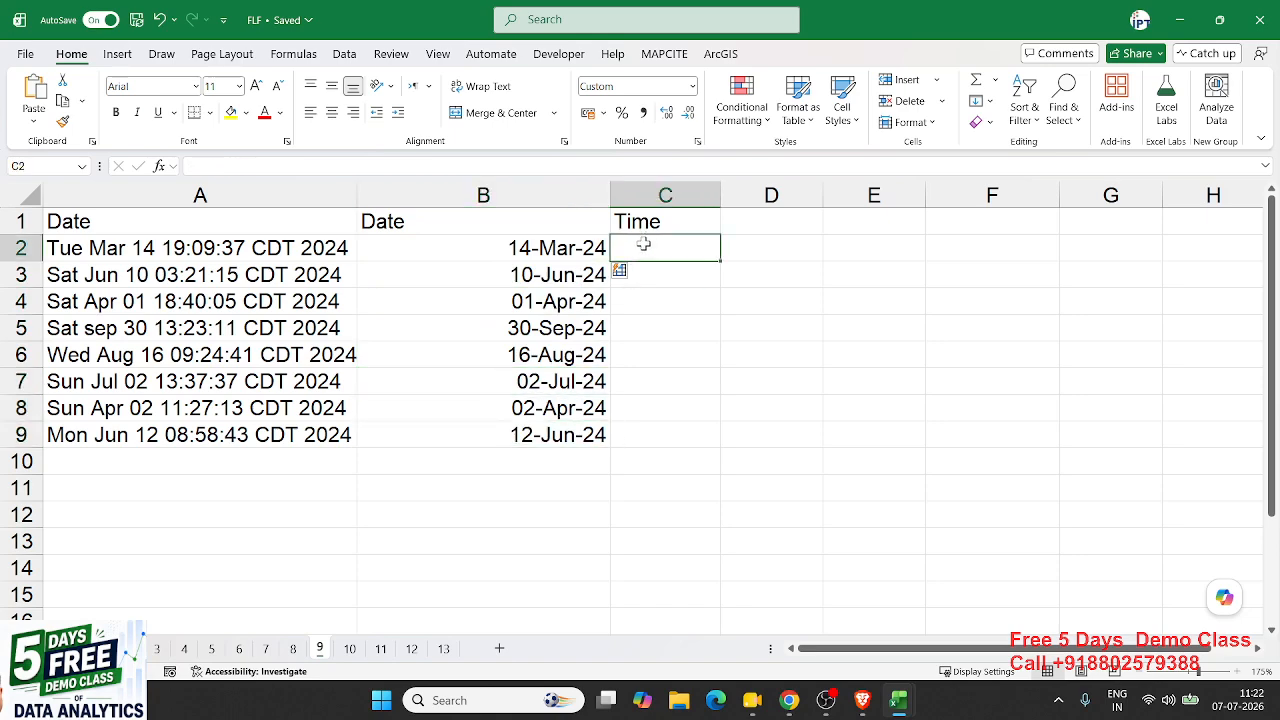
{"action": "type", "text": "19"}
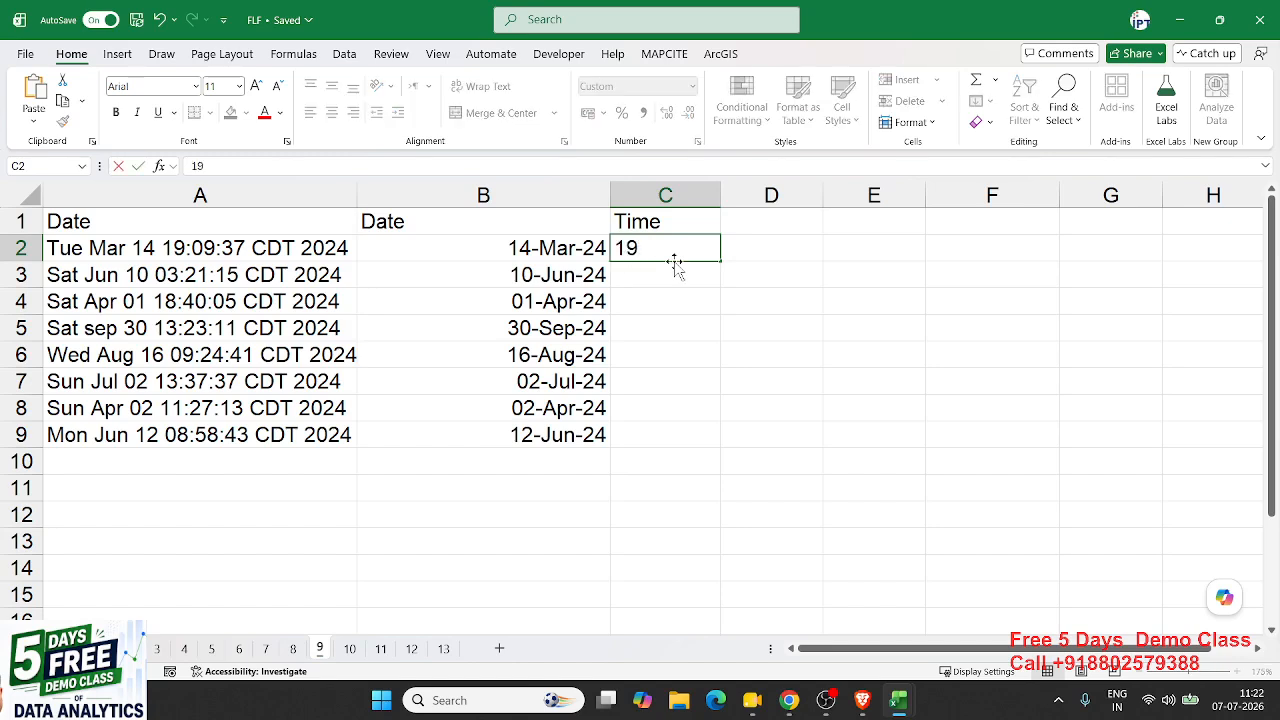
{"action": "type", "text": ":09:"}
{"action": "key", "text": "Return"}
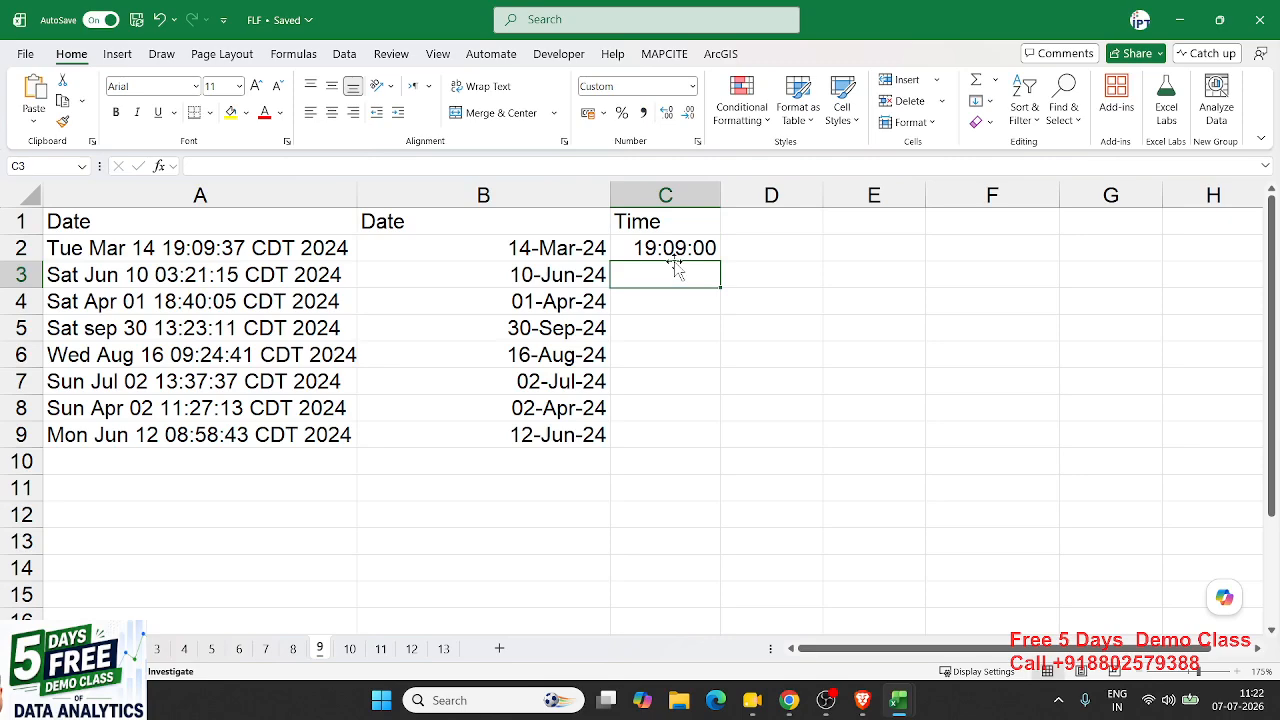
{"action": "key", "text": "Up"}
{"action": "left_click", "coordinate": [447, 173]}
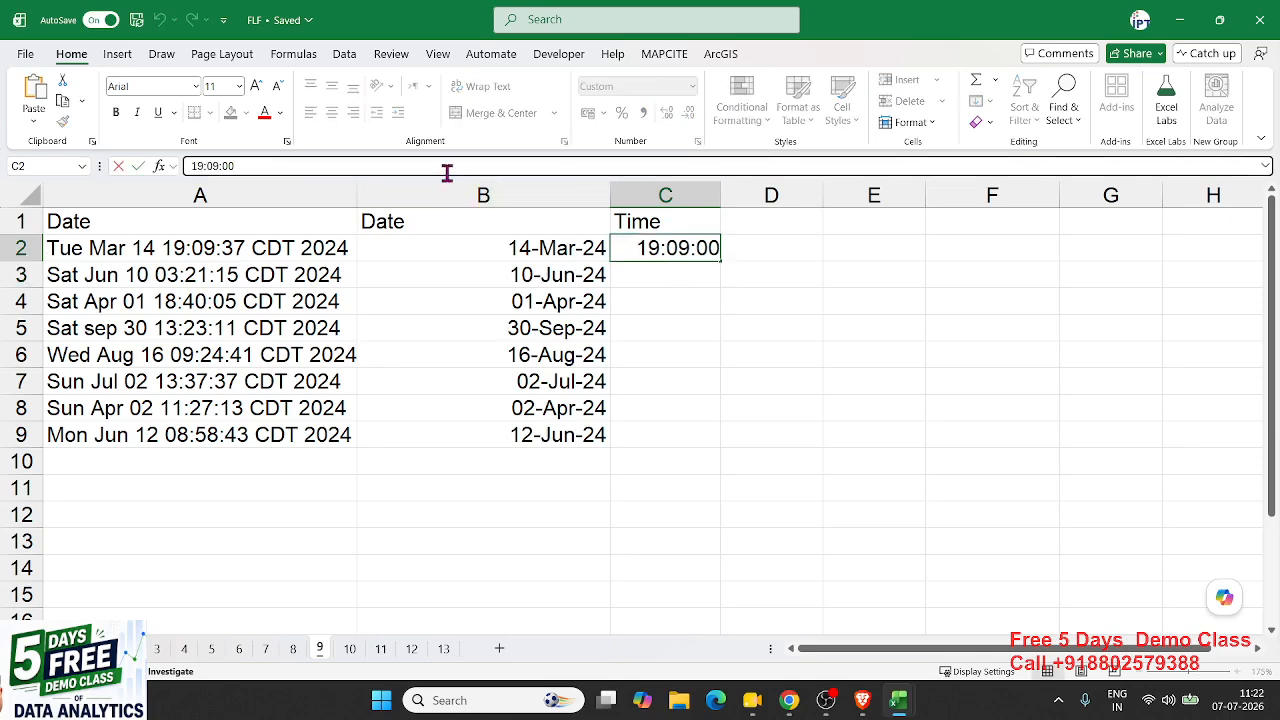
{"action": "key", "text": "BackSpace"}
{"action": "key", "text": "BackSpace"}
{"action": "type", "text": "37"}
{"action": "key", "text": "Return"}
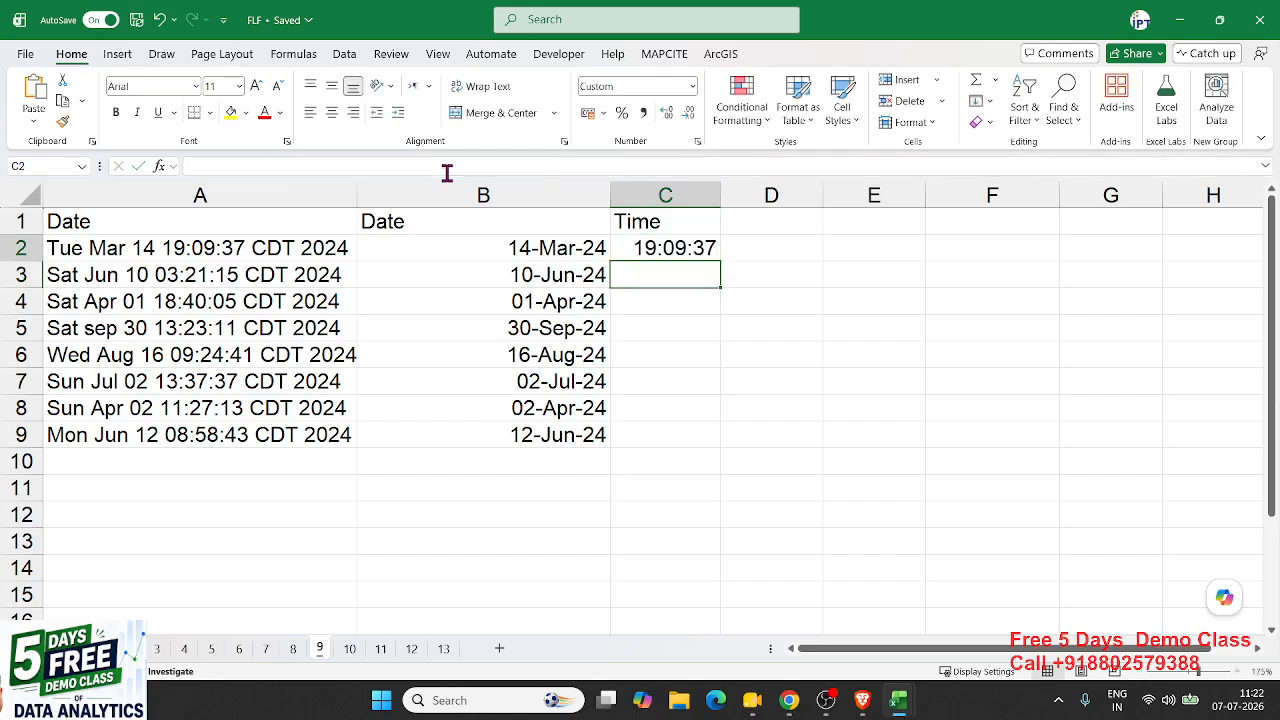
{"action": "key", "text": "Up"}
{"action": "key", "text": "ctrl+e"}
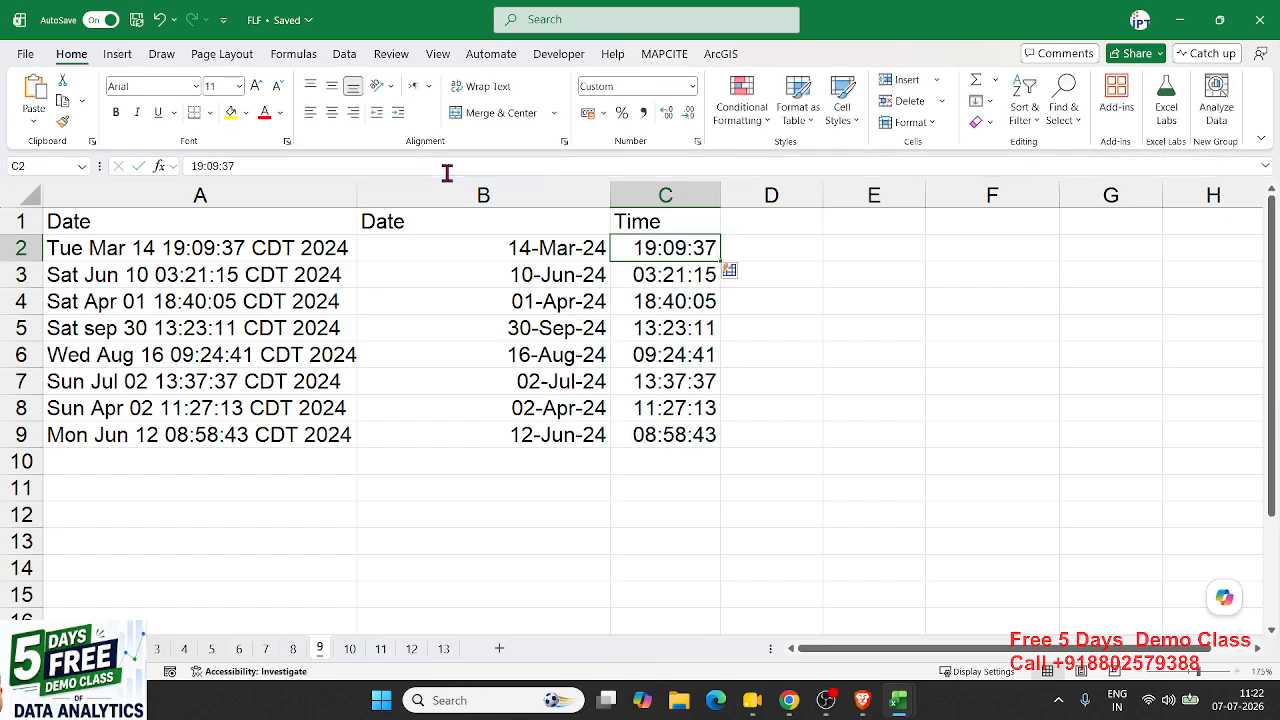
{"action": "left_click_drag", "start_coordinate": [655, 428], "coordinate": [677, 253]}
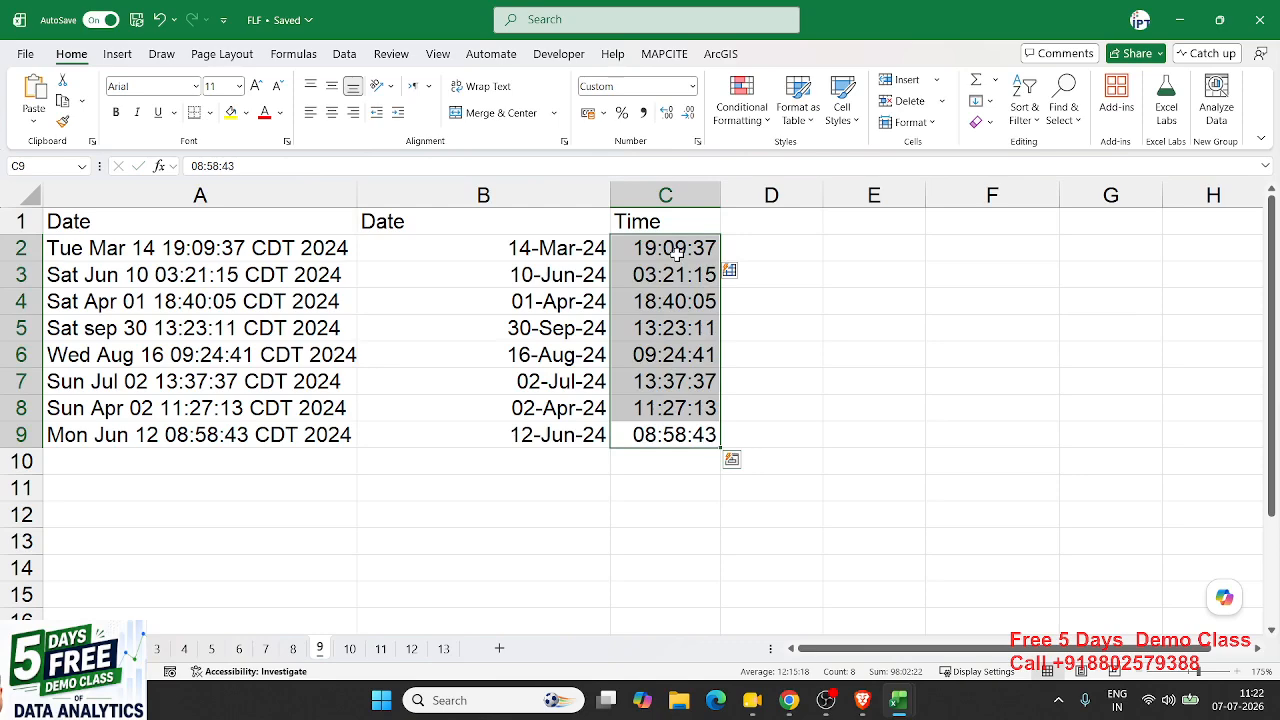
{"action": "left_click", "coordinate": [350, 649]}
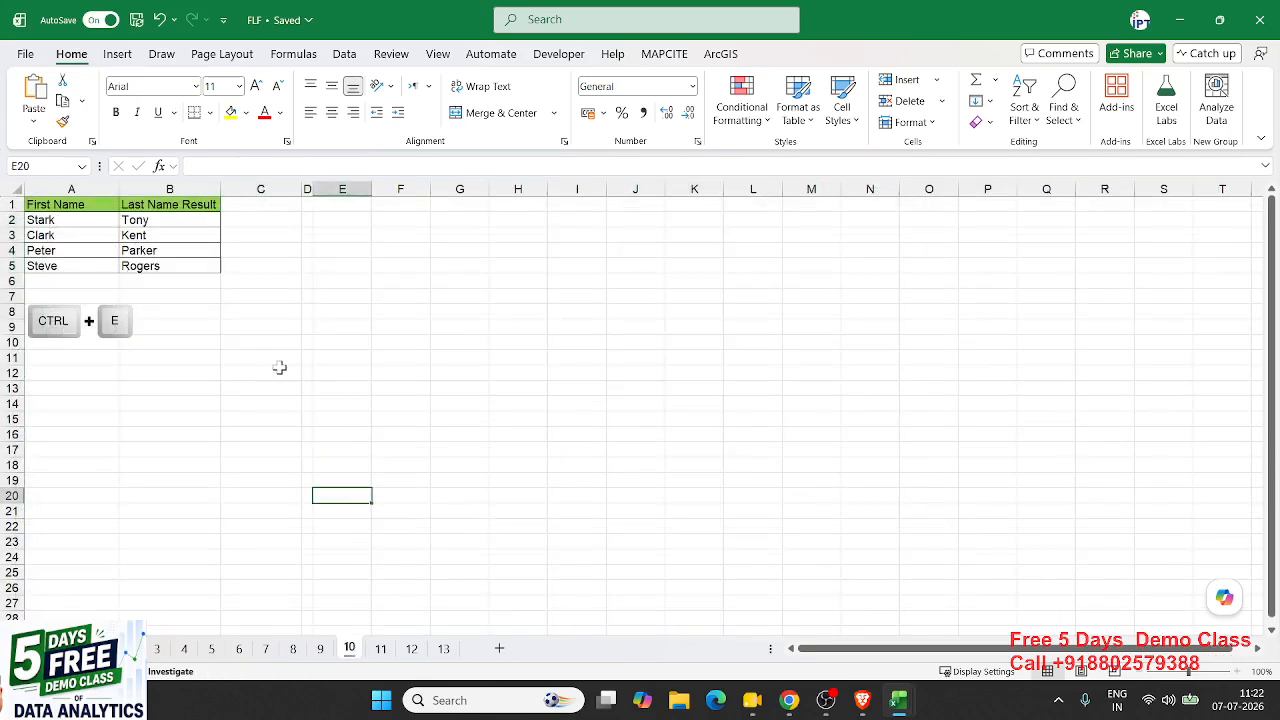
- On sheet 11, clear the existing masked IDs in B2:B6
{"action": "scroll", "coordinate": [246, 320], "scroll_direction": "up", "scroll_amount": 3, "text": "ctrl"}
{"action": "scroll", "coordinate": [244, 318], "scroll_direction": "down", "scroll_amount": 3, "text": "ctrl"}
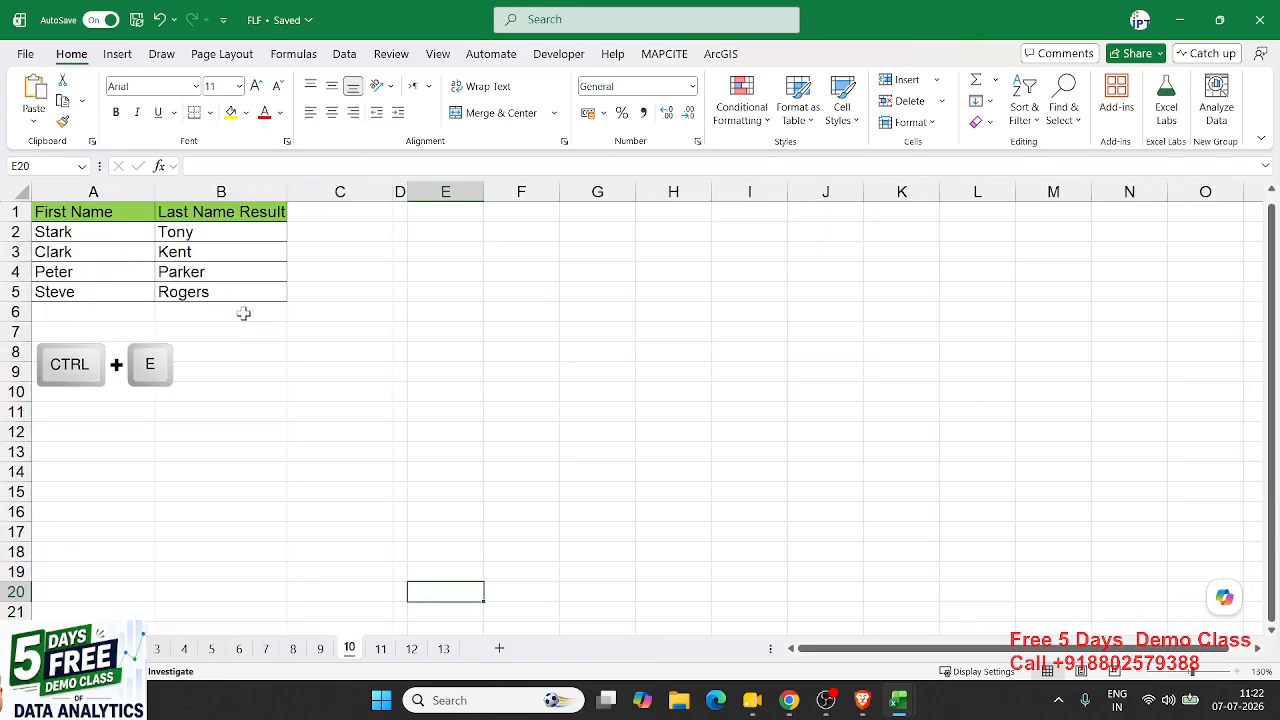
{"action": "left_click", "coordinate": [382, 649]}
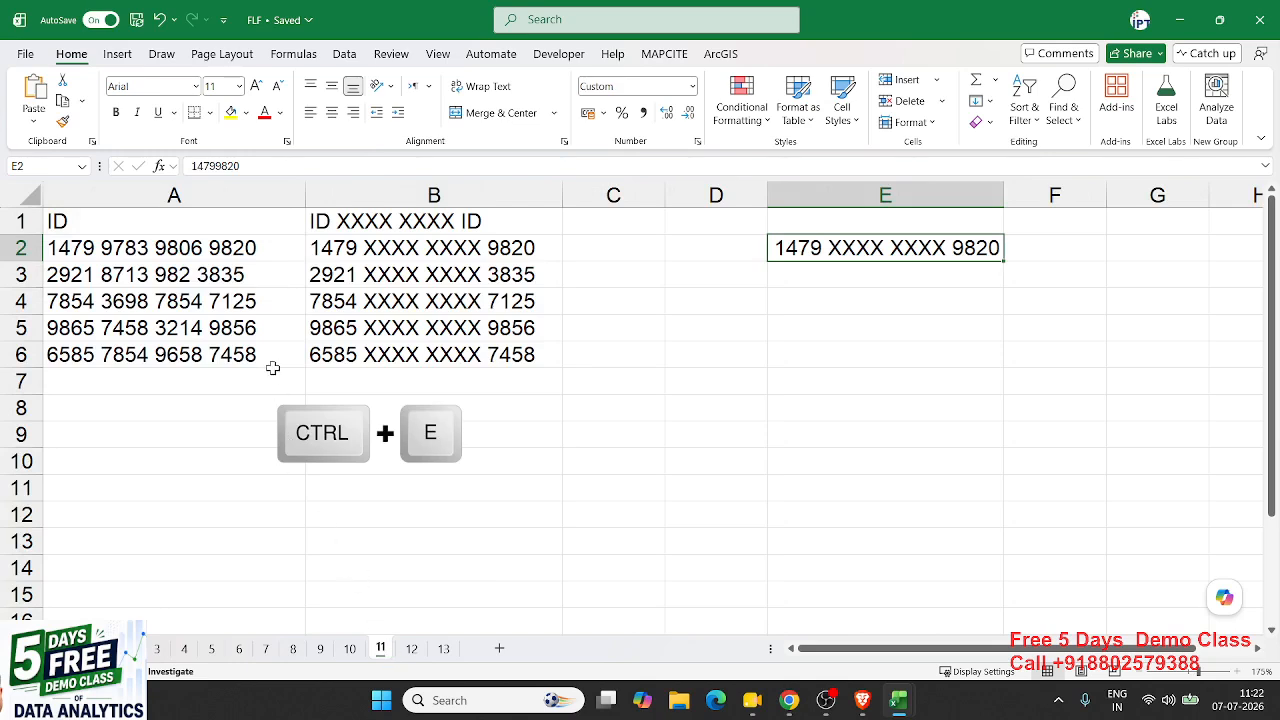
{"action": "left_click_drag", "start_coordinate": [334, 249], "coordinate": [342, 352]}
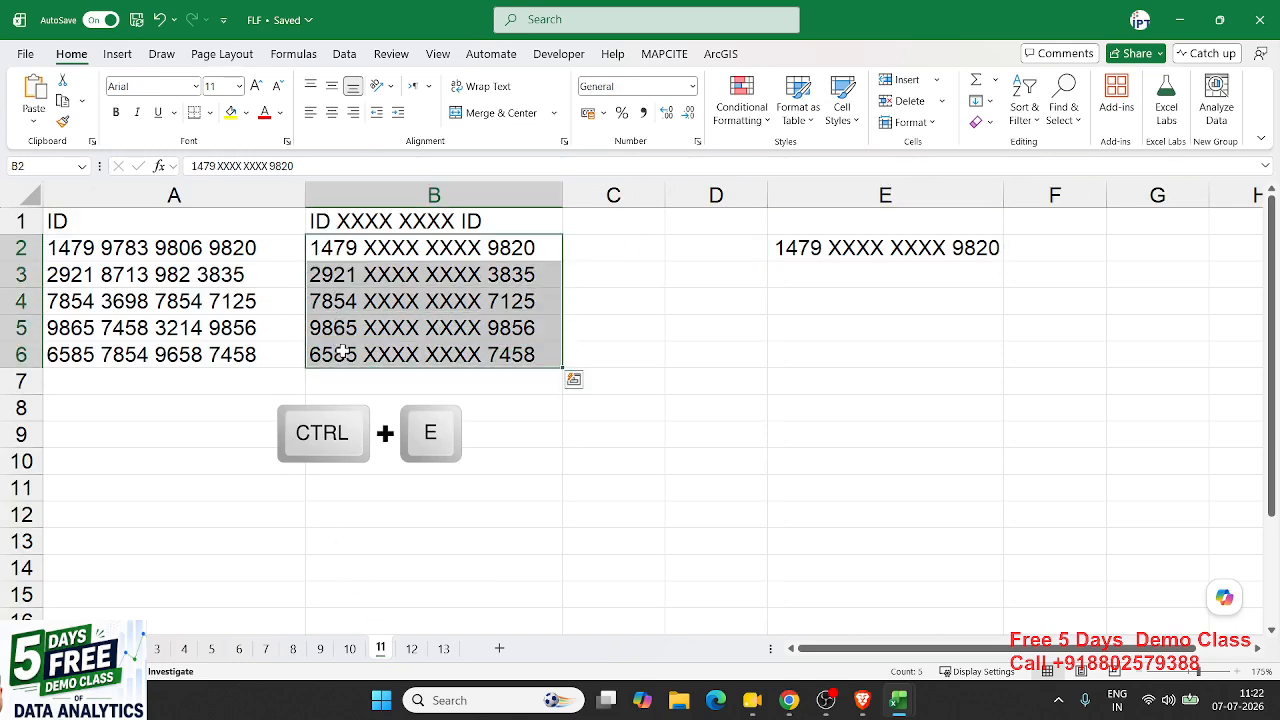
{"action": "key", "text": "Delete"}
{"action": "key", "text": "Up"}
{"action": "key", "text": "Left"}
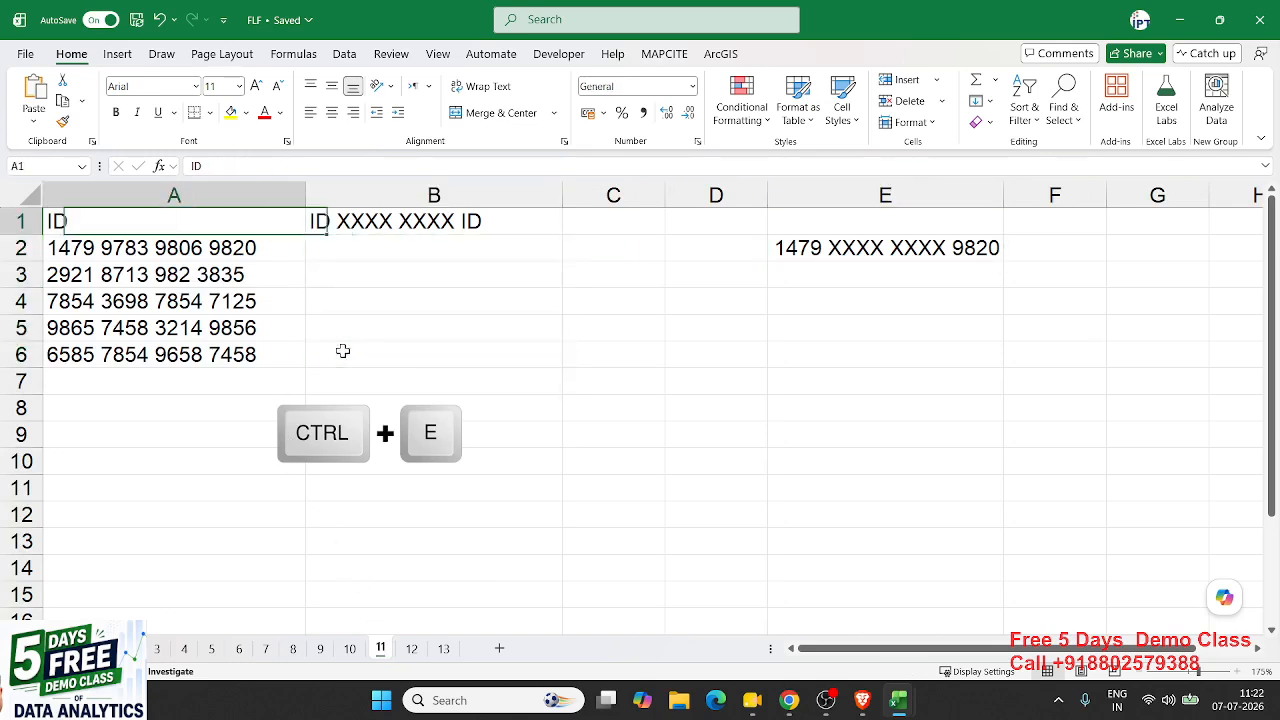
{"action": "key", "text": "Down"}
{"action": "key", "text": "ctrl+shift+Down"}
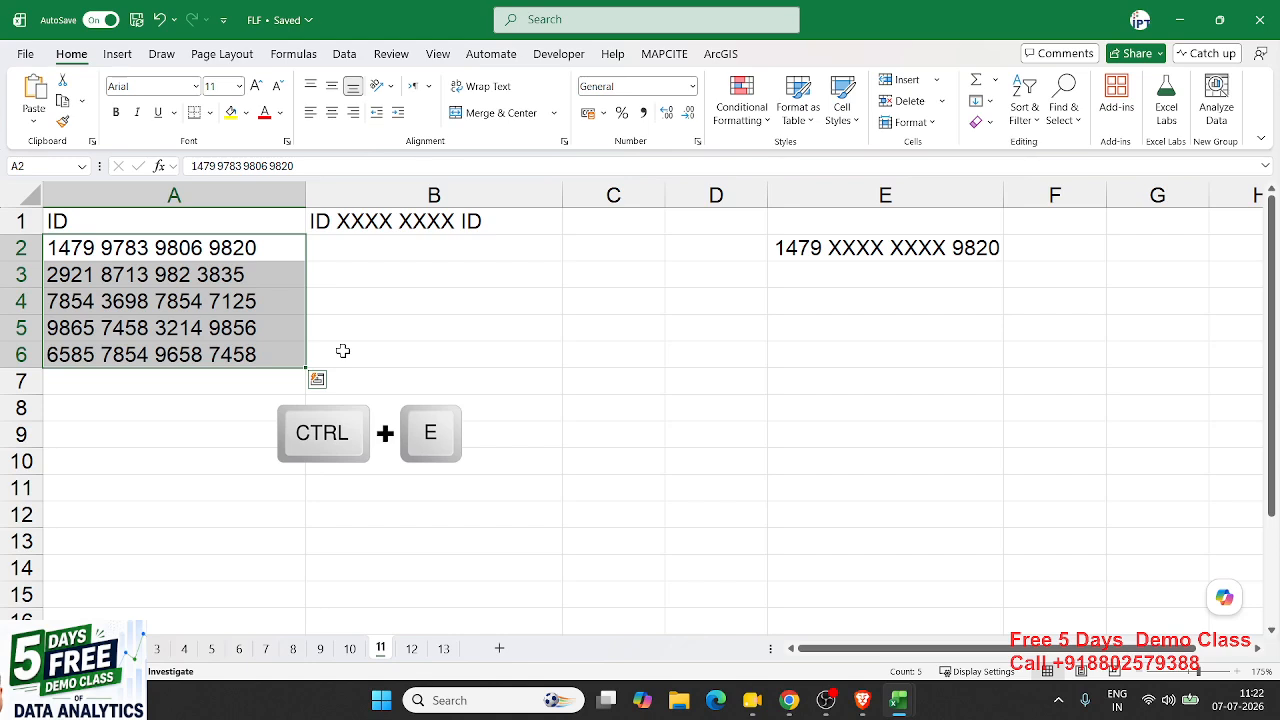
{"action": "key", "text": "Right"}
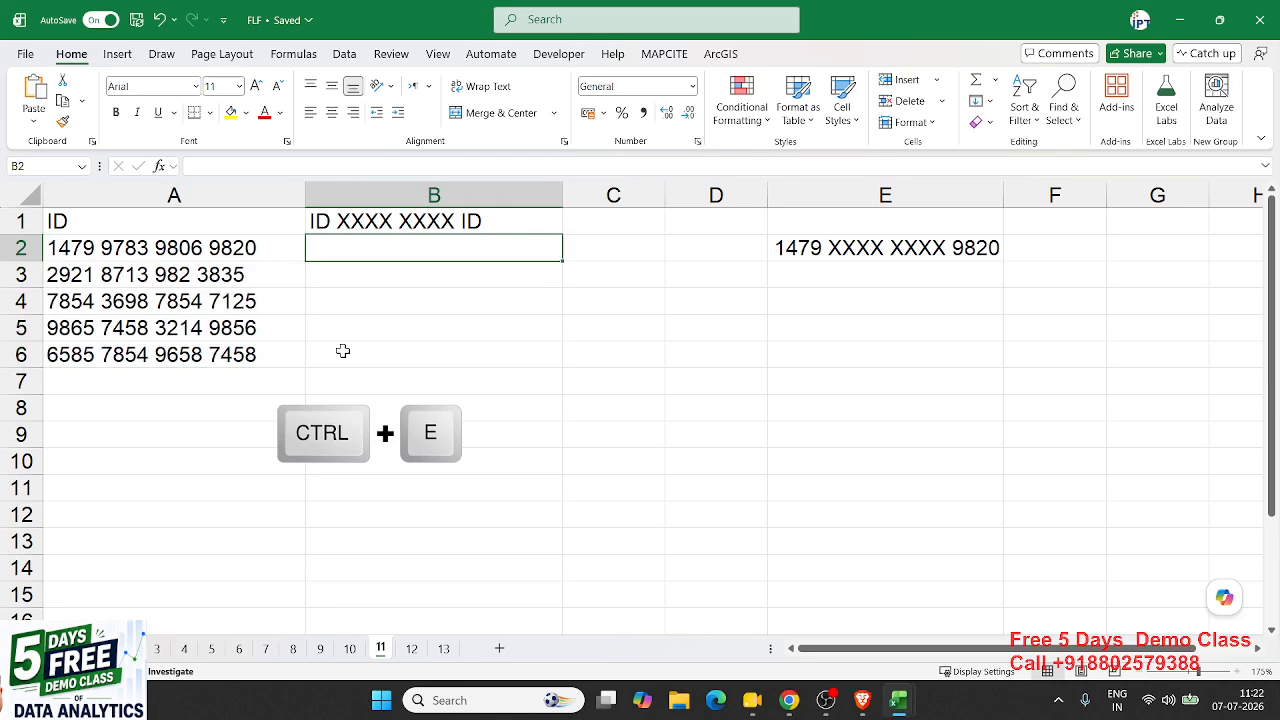
- Enter 1479 XXXX XXXX 9820 in B2 and Flash Fill the remaining masked IDs
{"action": "left_click", "coordinate": [847, 248]}
{"action": "left_click", "coordinate": [421, 251]}
{"action": "type", "text": "1479"}
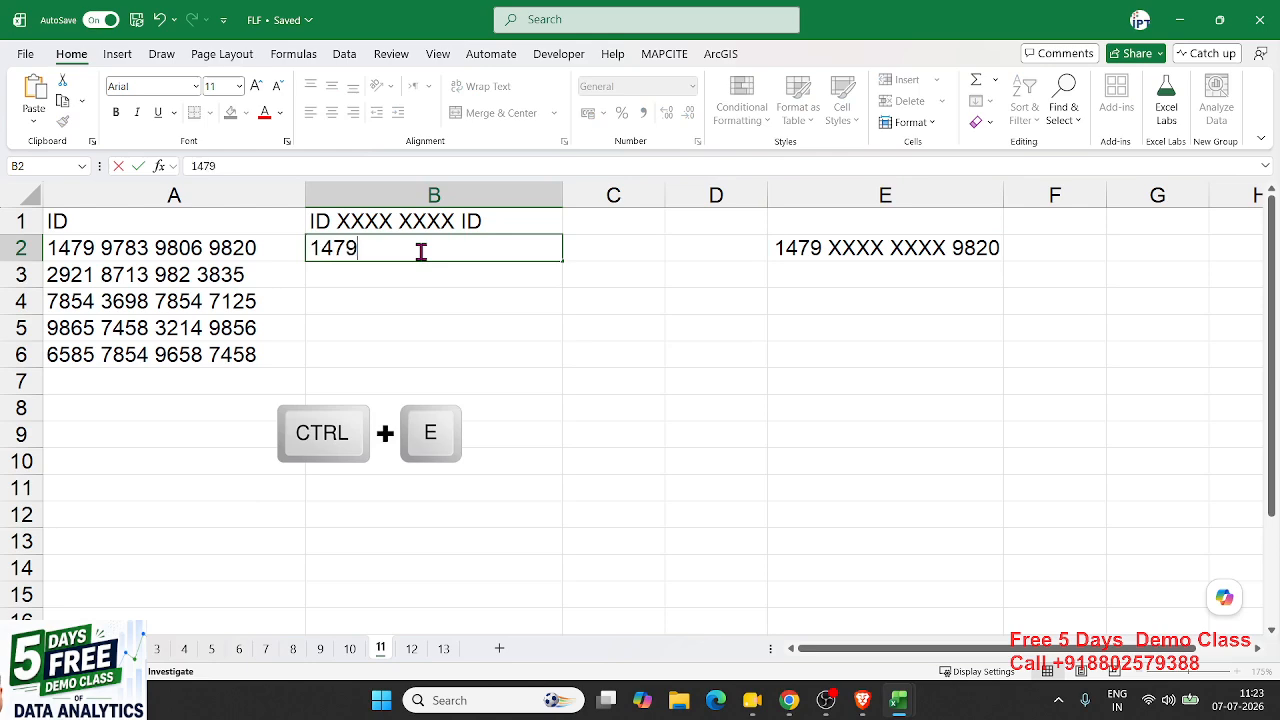
{"action": "type", "text": " X"}
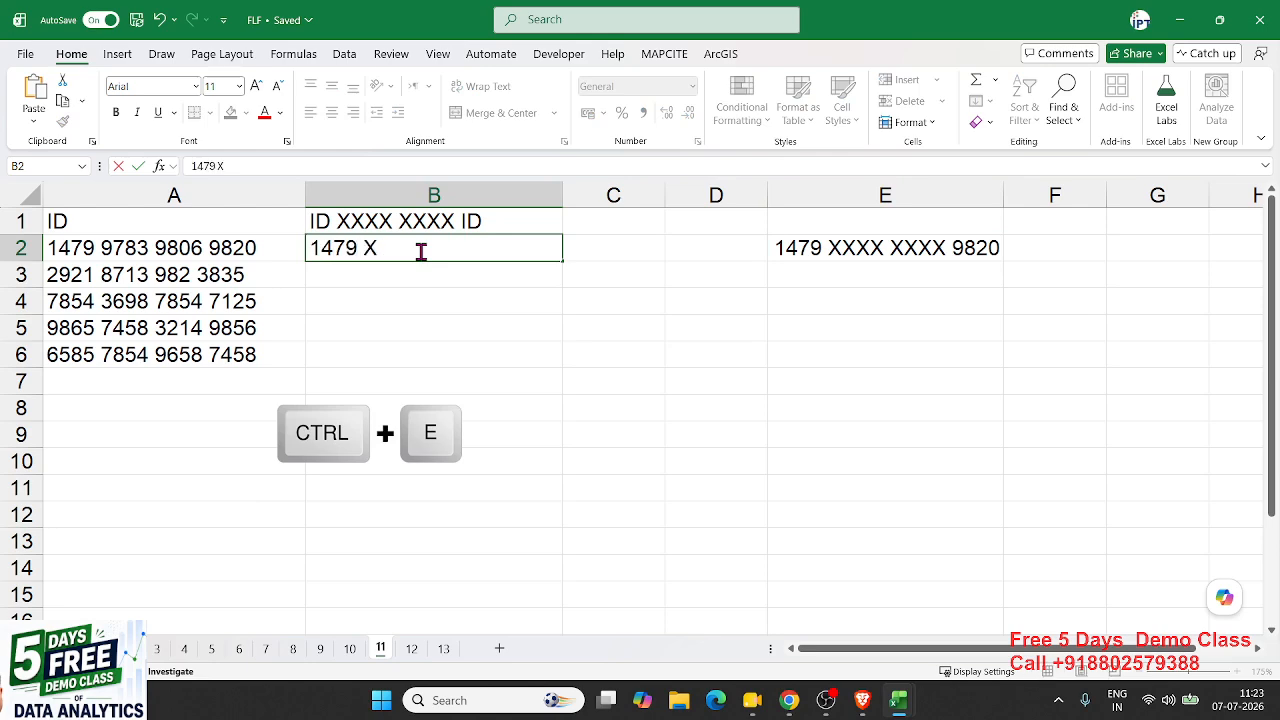
{"action": "type", "text": "XXX XXX"}
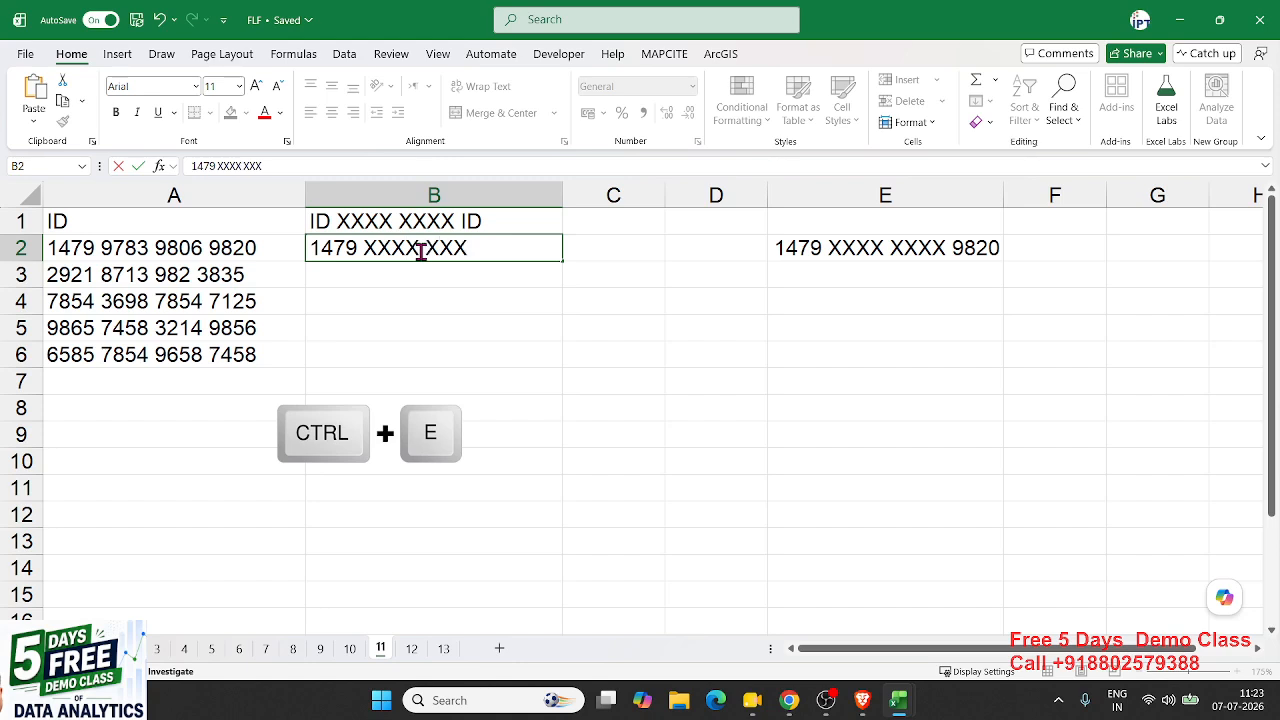
{"action": "type", "text": "X"}
{"action": "type", "text": " 9820"}
{"action": "key", "text": "Return"}
{"action": "left_click", "coordinate": [421, 250]}
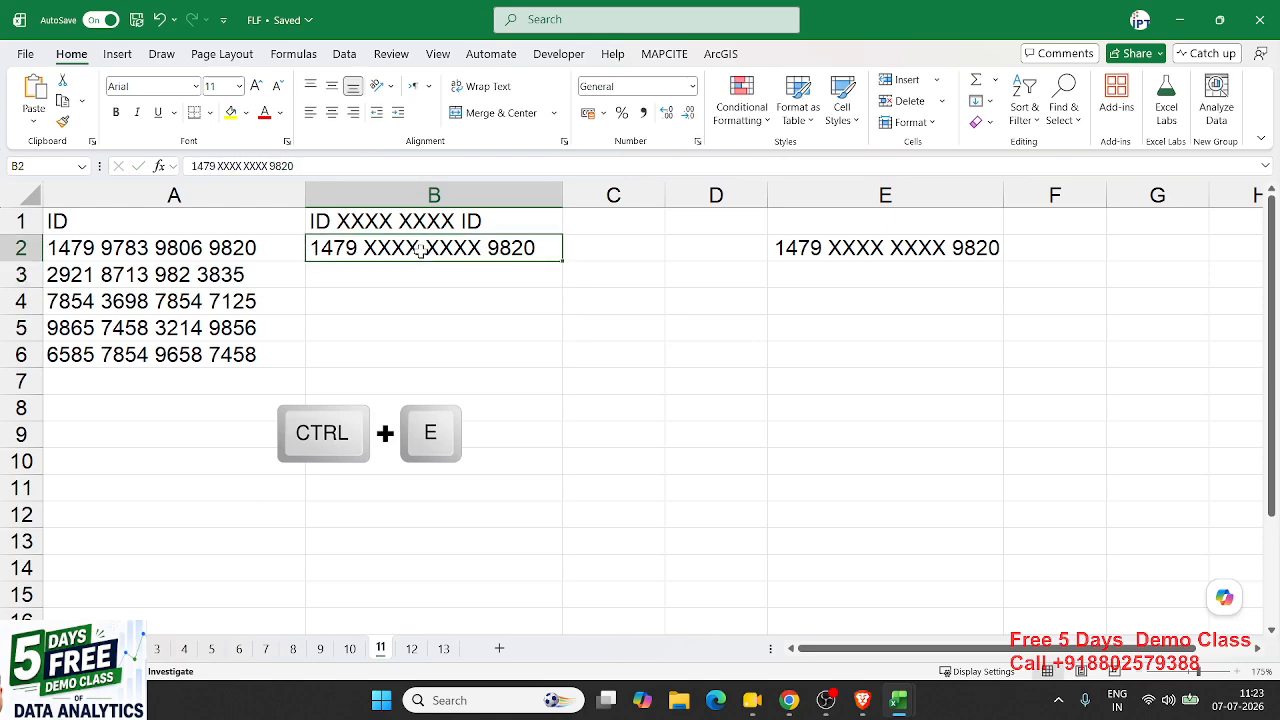
{"action": "key", "text": "ctrl+e"}
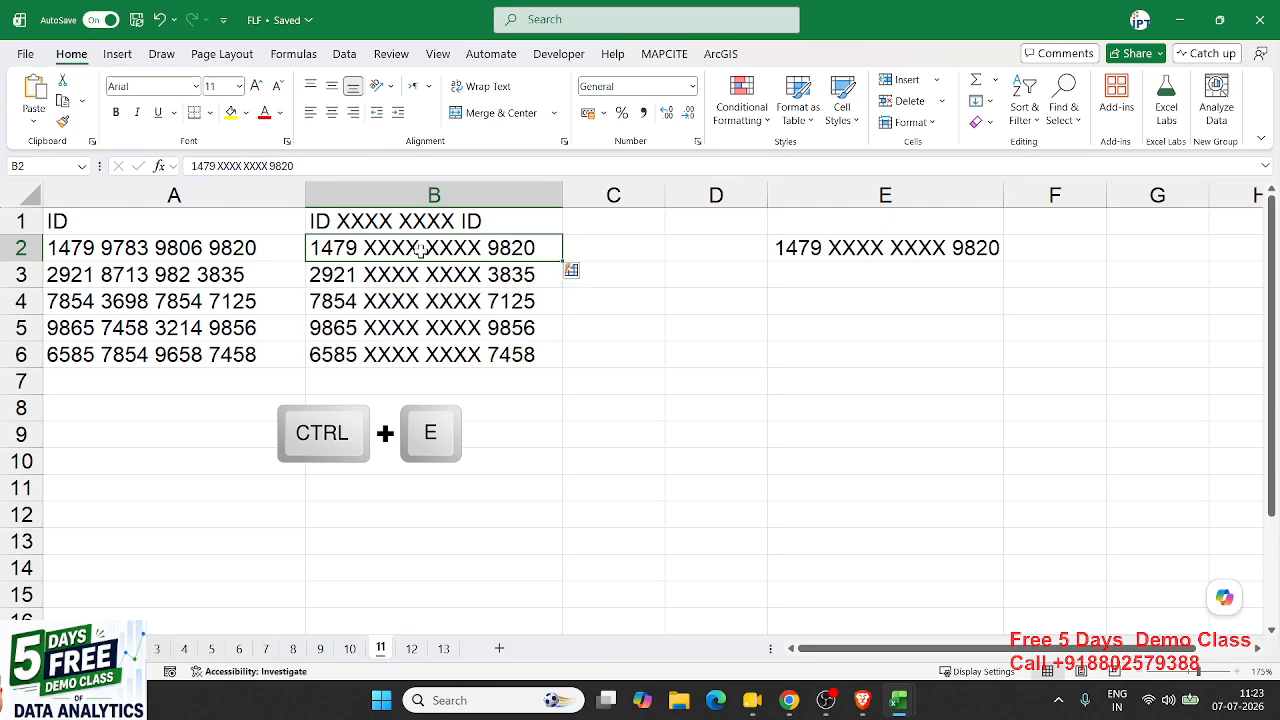
{"action": "left_click", "coordinate": [405, 278]}
{"action": "left_click", "coordinate": [388, 350]}
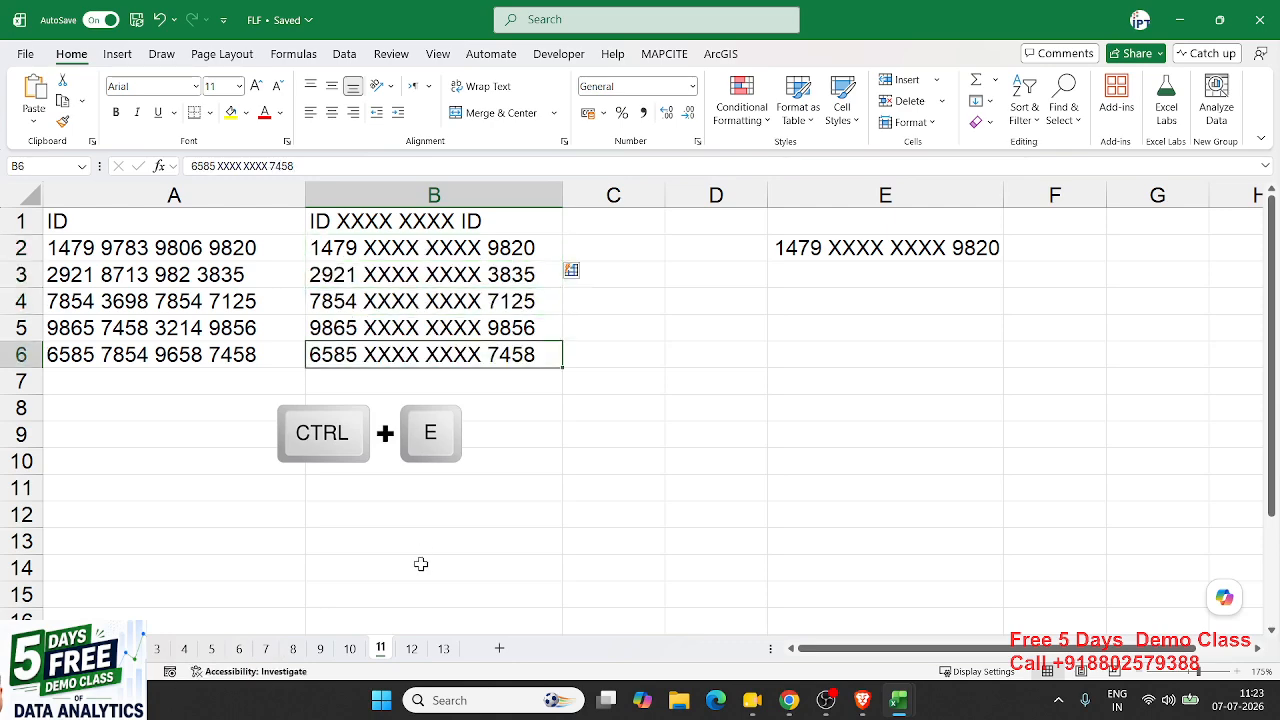
{"action": "left_click", "coordinate": [411, 648]}
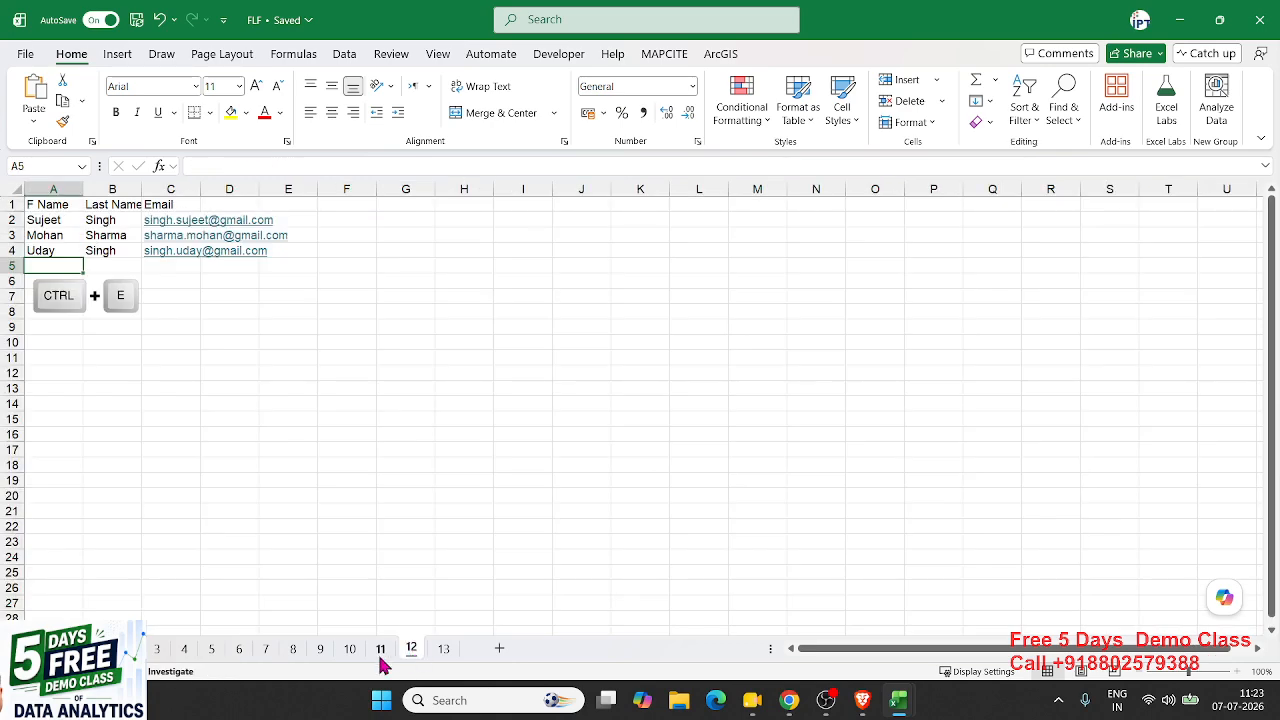
- Step back through the sheet tabs to the Invoice Numbers FY Year sheet
{"action": "left_click", "coordinate": [321, 648]}
{"action": "left_click", "coordinate": [292, 648]}
{"action": "left_click", "coordinate": [266, 648]}
{"action": "left_click", "coordinate": [238, 648]}
{"action": "left_click", "coordinate": [209, 648]}
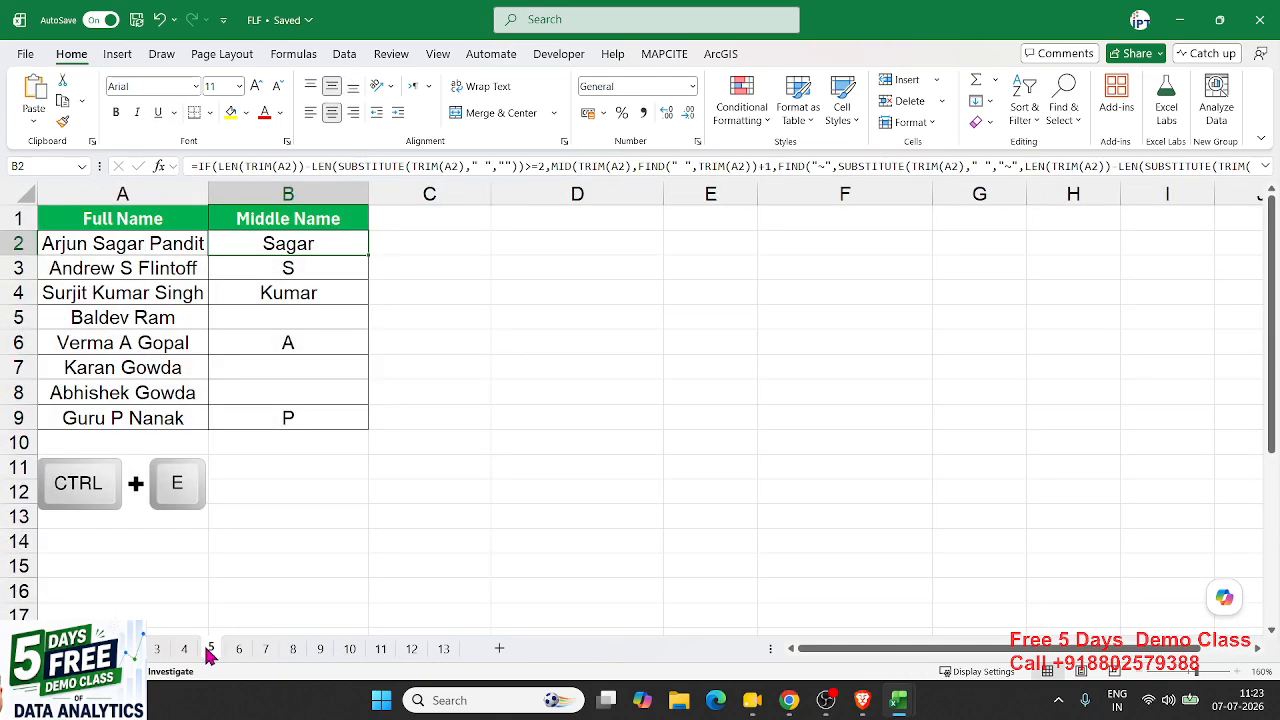
{"action": "left_click", "coordinate": [181, 652]}
{"action": "left_click", "coordinate": [155, 652]}
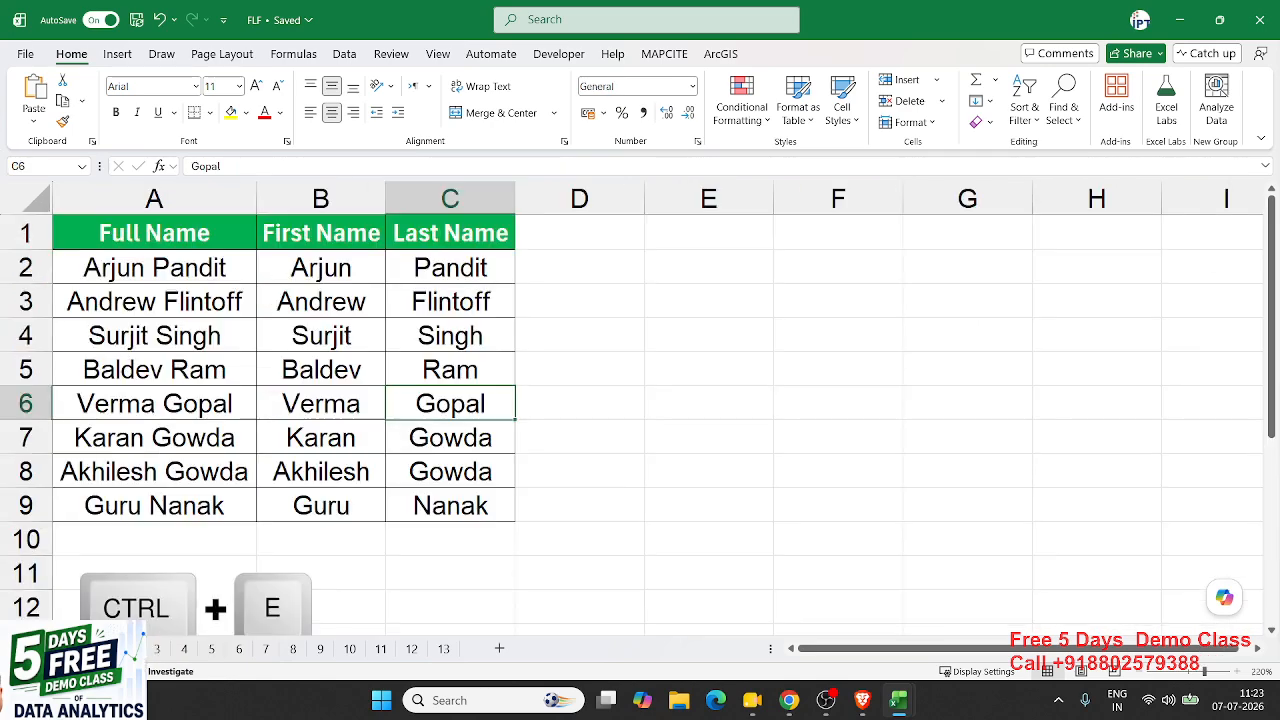
{"action": "left_click", "coordinate": [128, 648]}
- Check the extracted FY years in B3 and B6, then go to the backstage Home page
{"action": "left_click", "coordinate": [409, 362]}
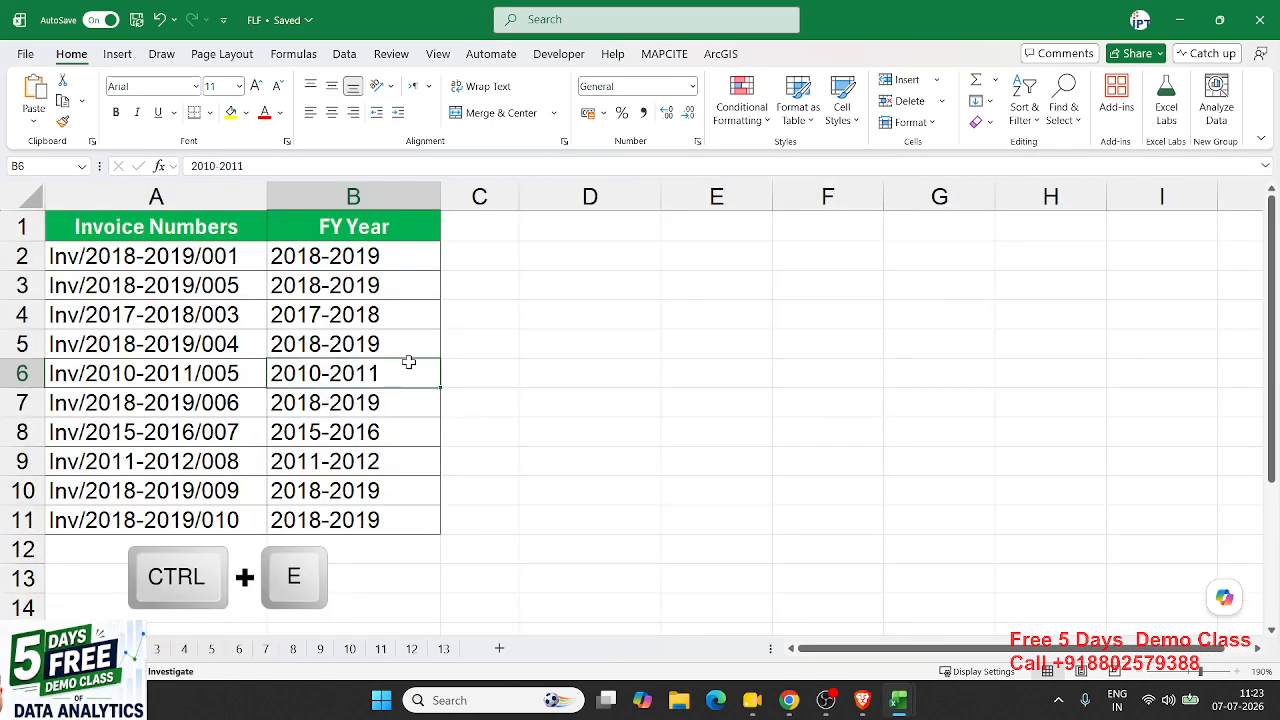
{"action": "left_click", "coordinate": [331, 277]}
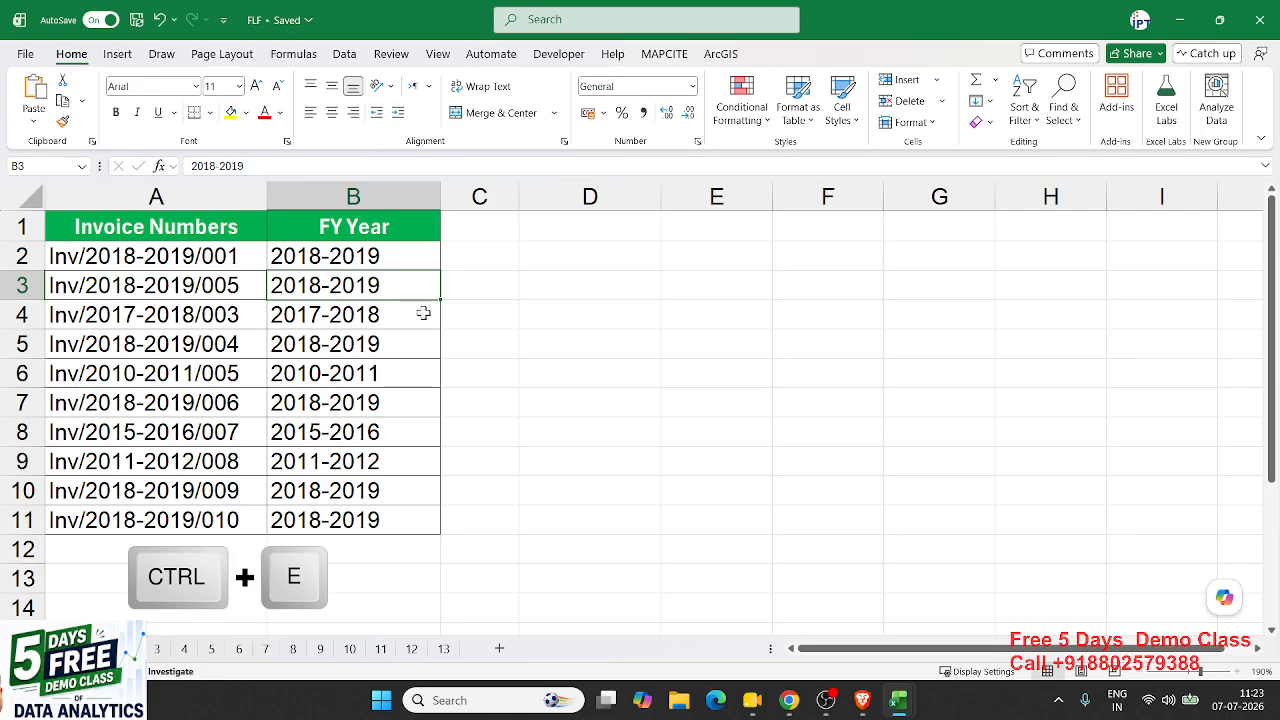
{"action": "left_click", "coordinate": [457, 340]}
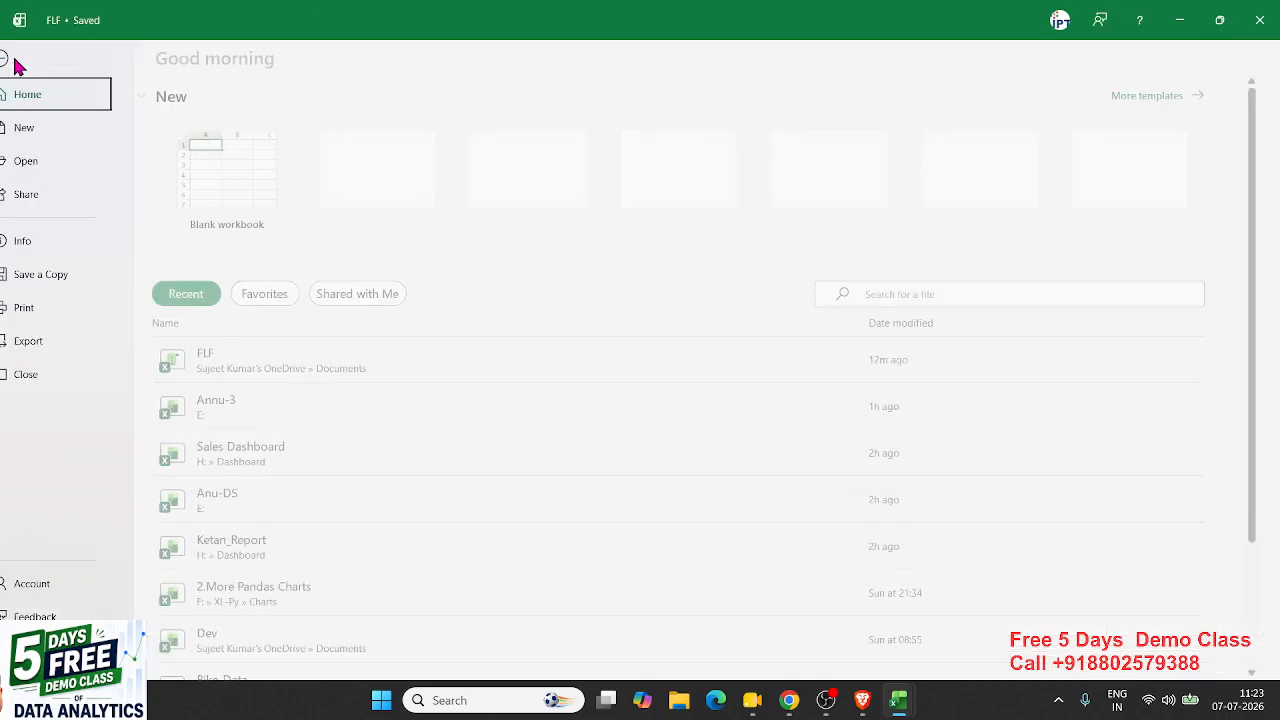
{"action": "left_click", "coordinate": [20, 58]}
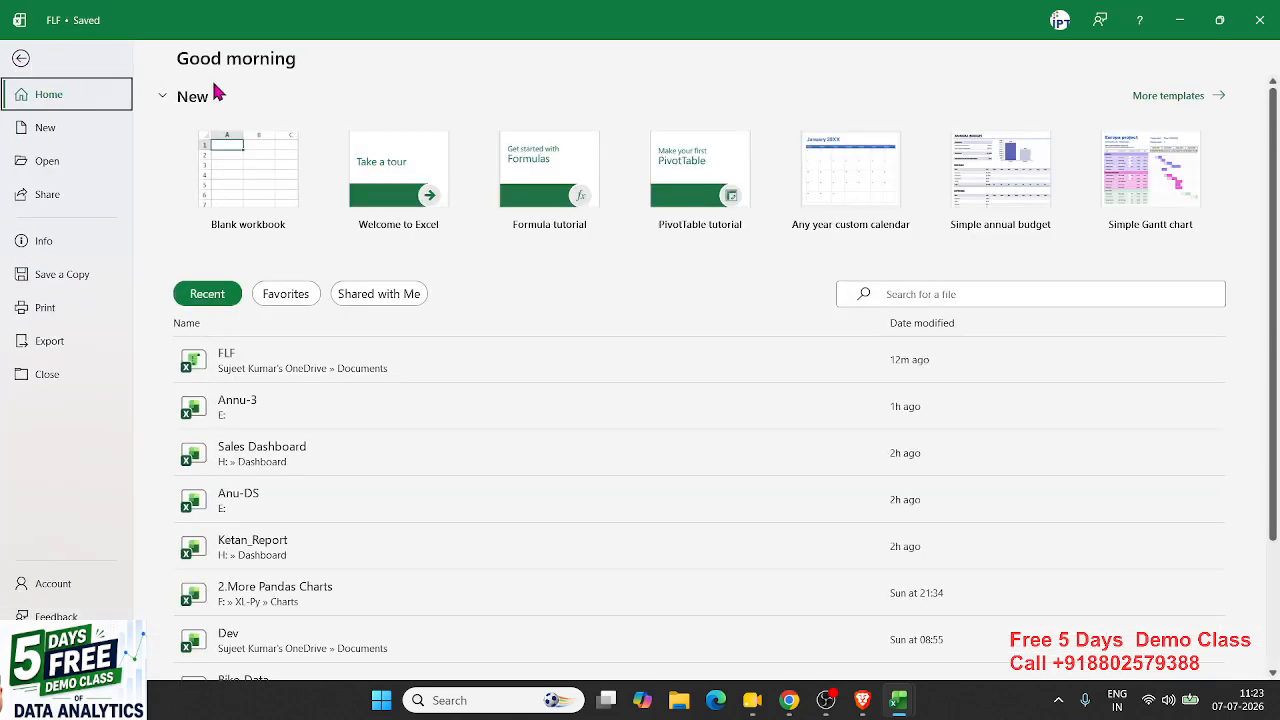
{"action": "key", "text": "alt+Tab"}
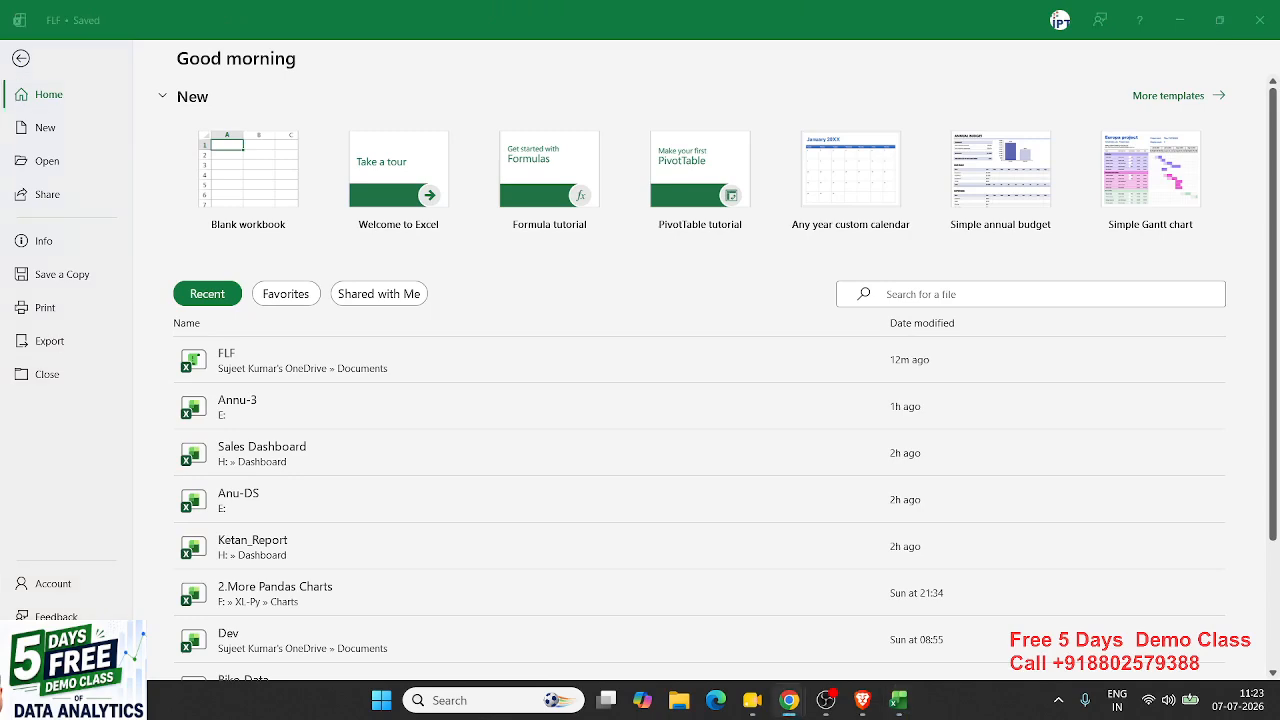